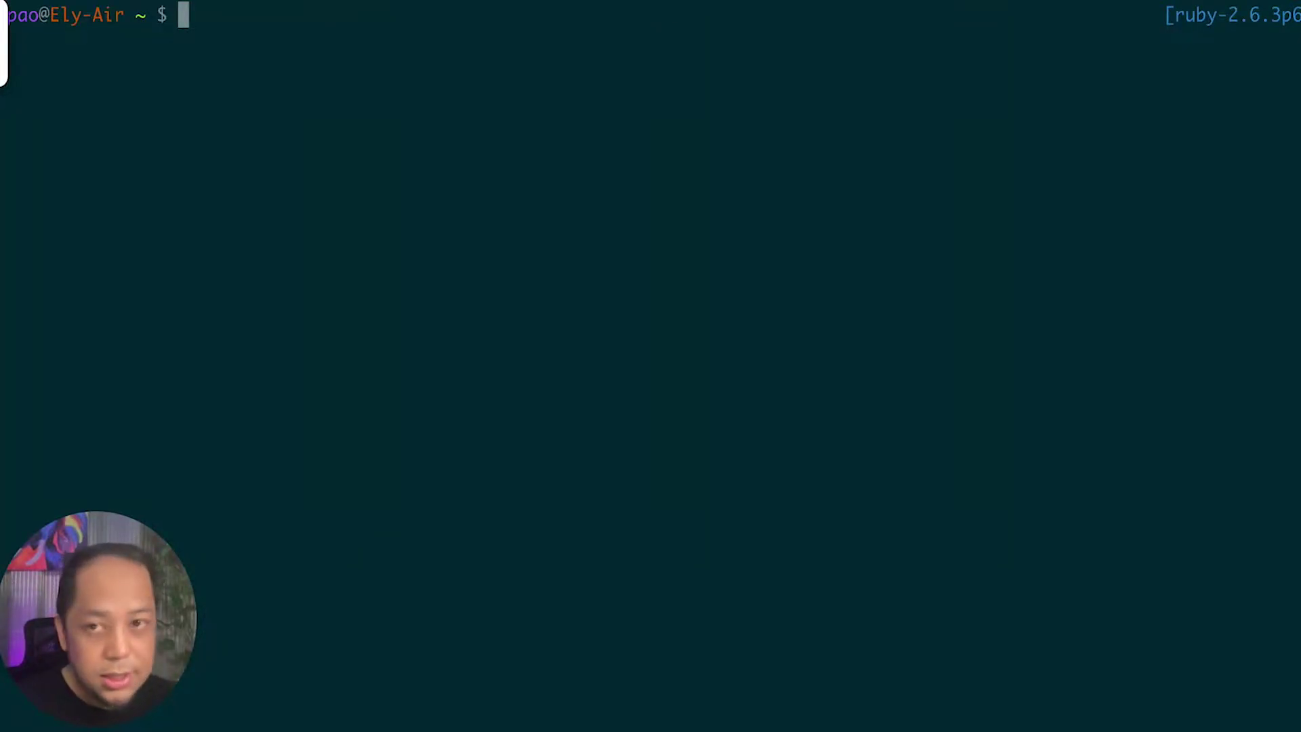
Launch Vim from the terminal and write "Hello this is how you use VIM." as the first line, followed by an empty line.
{"action": "type", "text": "vim"}
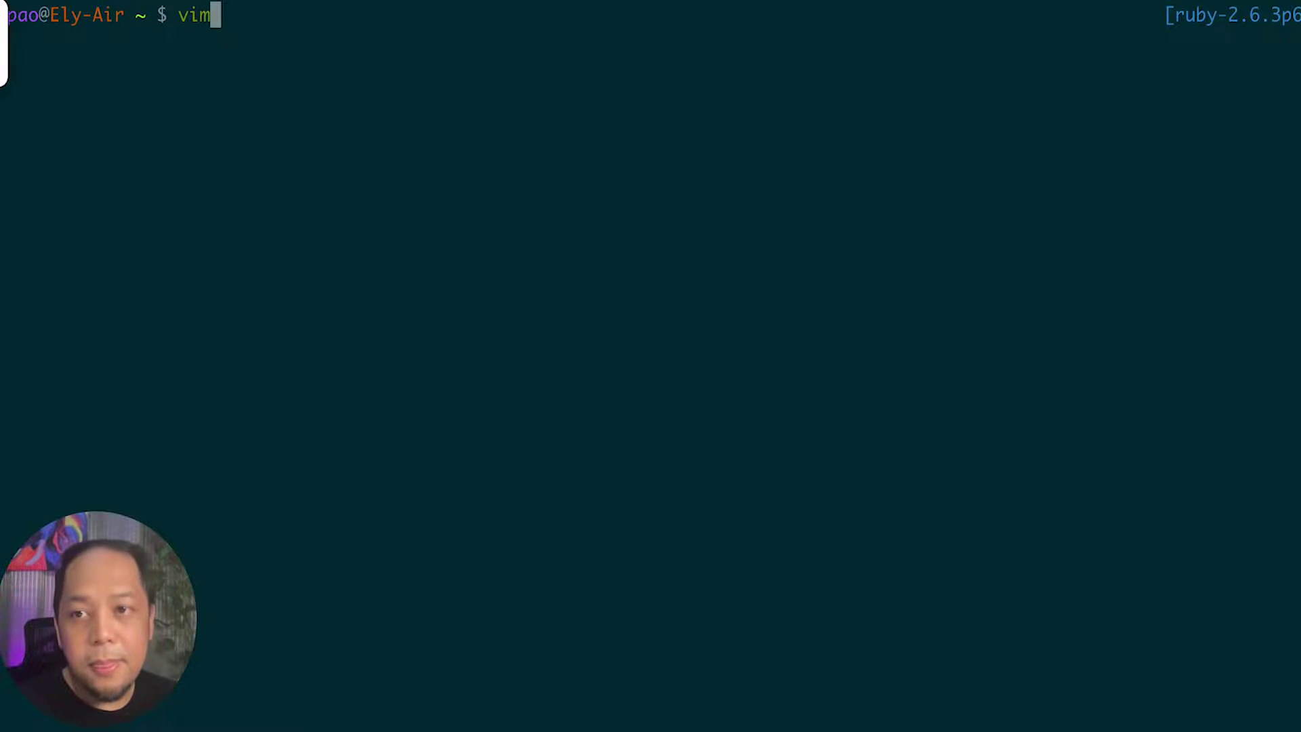
{"action": "key", "text": "Return"}
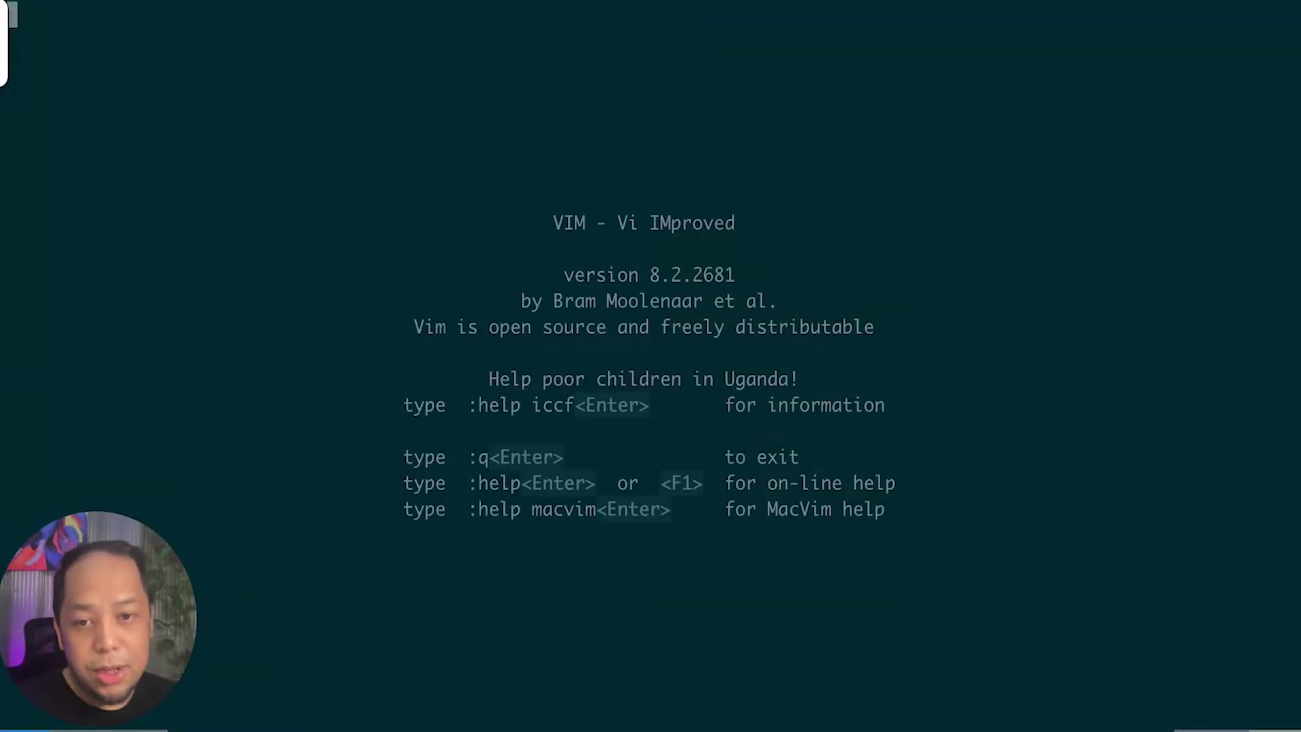
{"action": "type", "text": "i"}
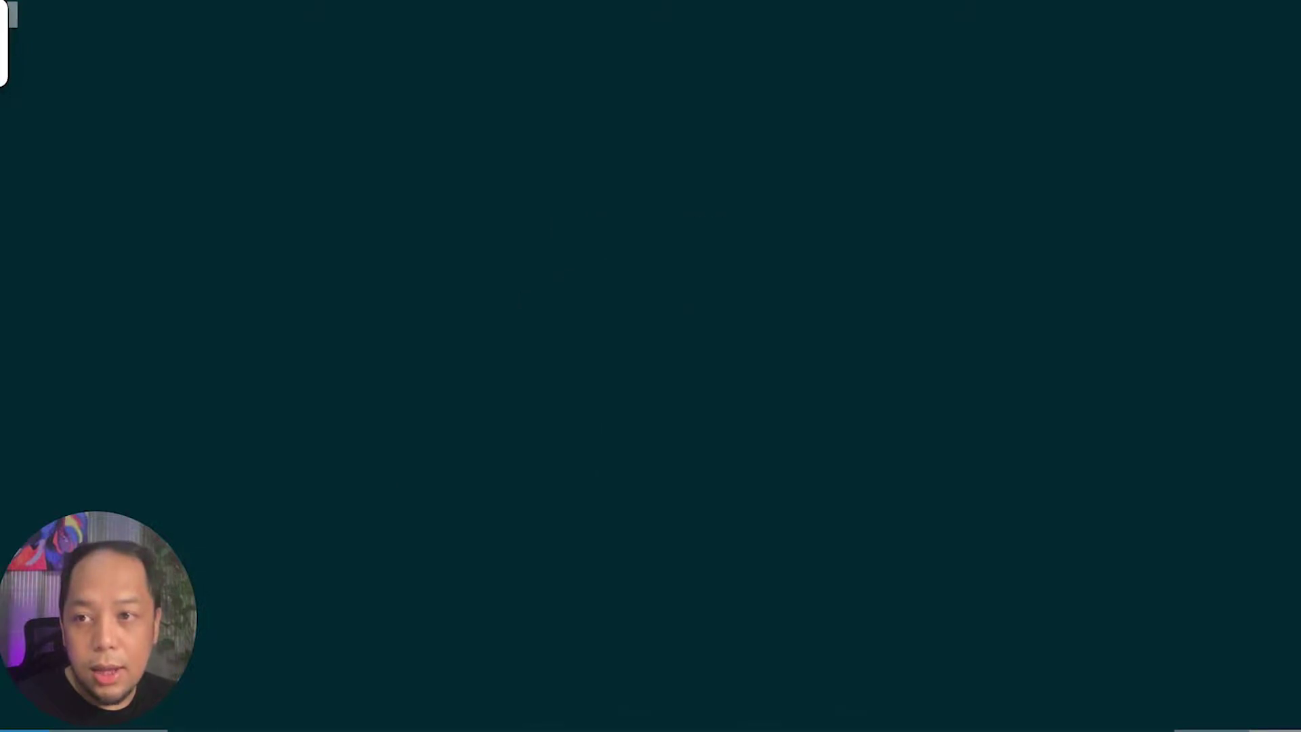
{"action": "type", "text": "Hello th"}
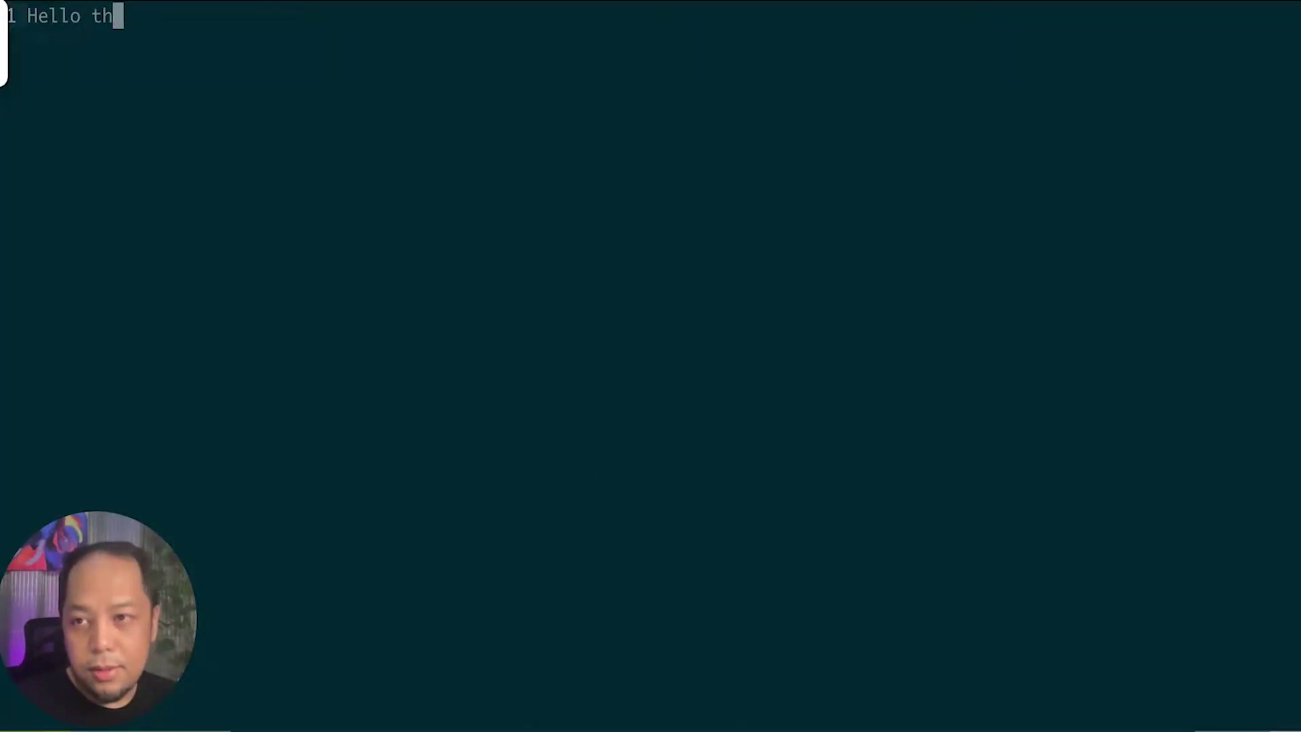
{"action": "type", "text": "is is how you us"}
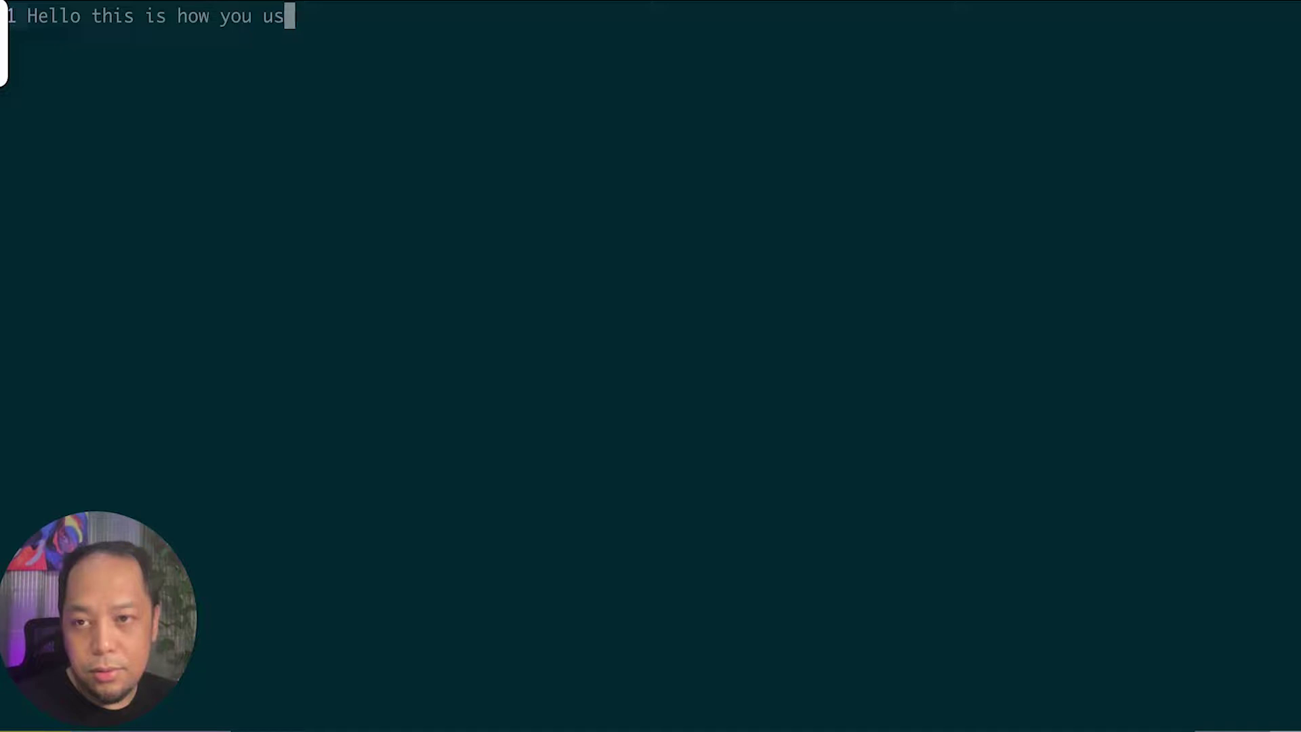
{"action": "type", "text": "e VIM"}
{"action": "key", "text": "BackSpace"}
{"action": "type", "text": "."}
{"action": "key", "text": "Return"}
{"action": "key", "text": "Return"}
Write "YOu can type easily around the screen." on line 3, followed by an empty line.
{"action": "type", "text": "YOu can typ"}
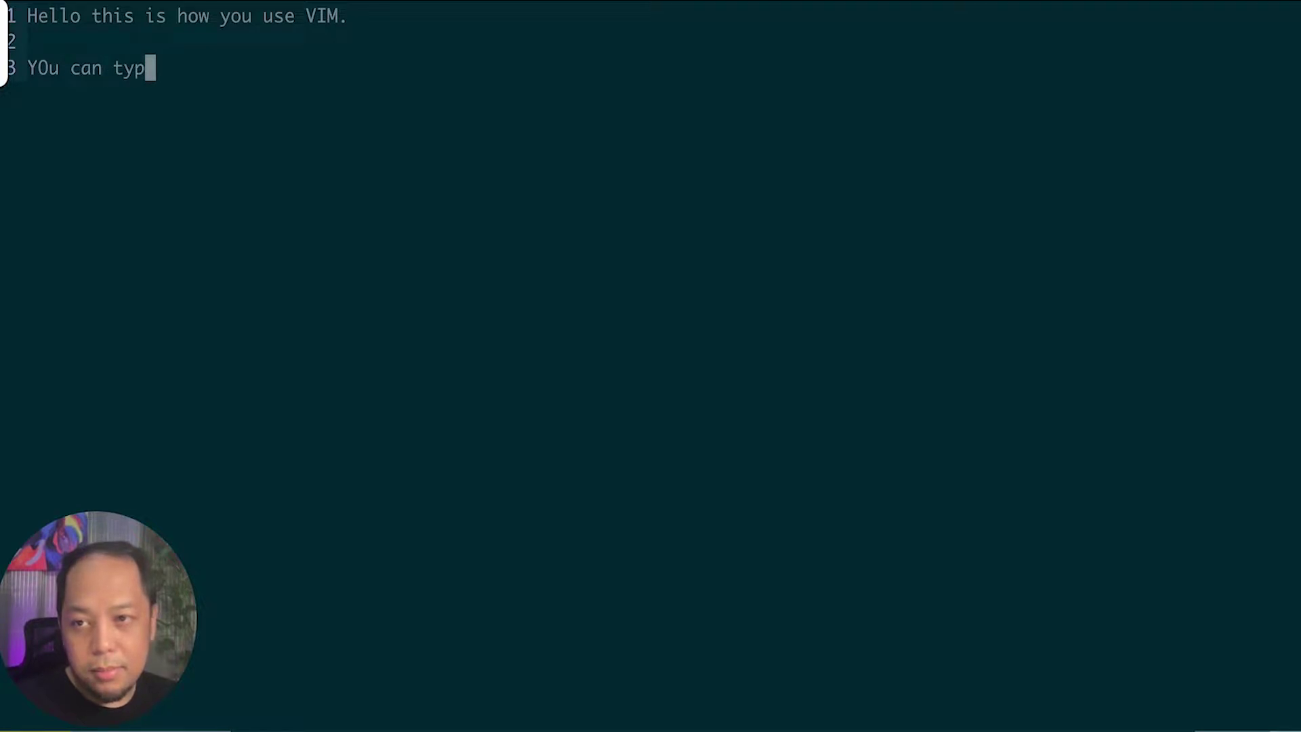
{"action": "type", "text": "e easily aroun dth"}
{"action": "key", "text": "BackSpace"}
{"action": "key", "text": "BackSpace"}
{"action": "key", "text": "BackSpace"}
{"action": "key", "text": "BackSpace"}
{"action": "type", "text": "d the screen."}
{"action": "key", "text": "Return"}
{"action": "key", "text": "Return"}
Write "What's cool is you can easily navigate. How?" on line 5 and add two line breaks below it.
{"action": "type", "text": "What's cool is you can easily navigate. How?"}
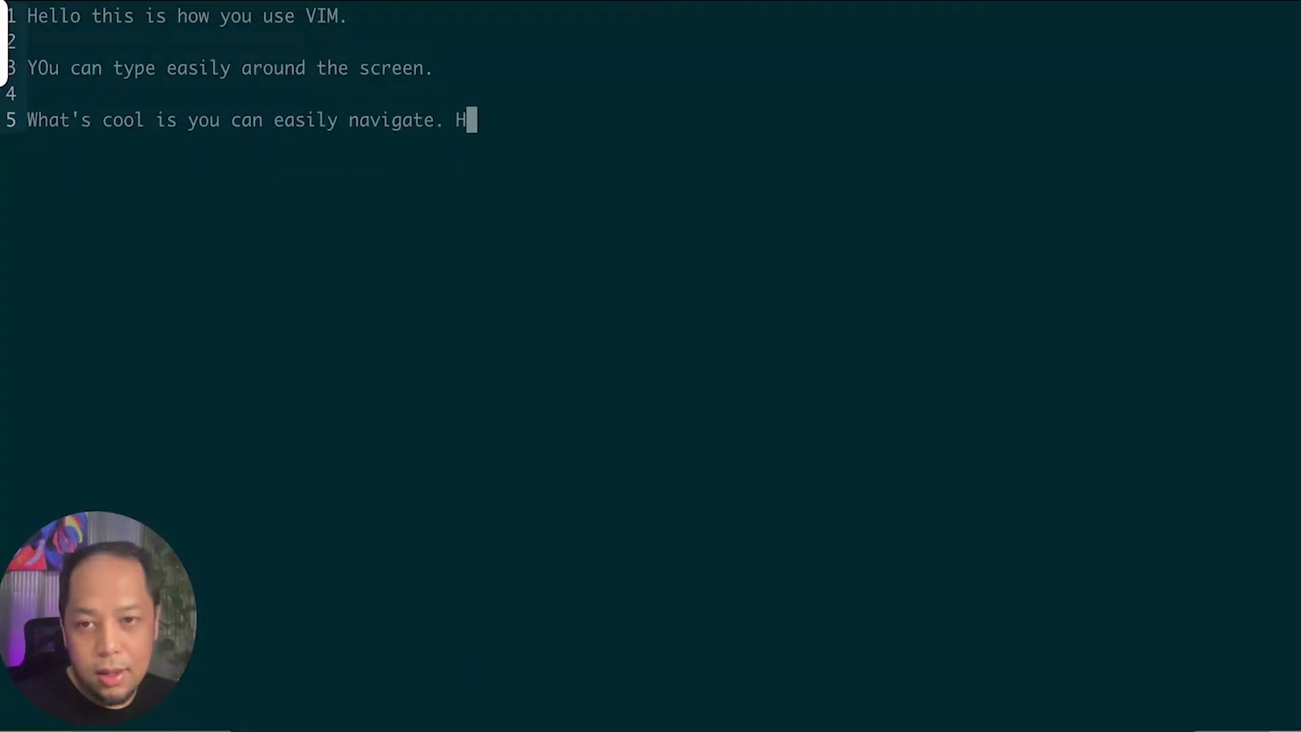
{"action": "key", "text": "Return"}
{"action": "key", "text": "Return"}
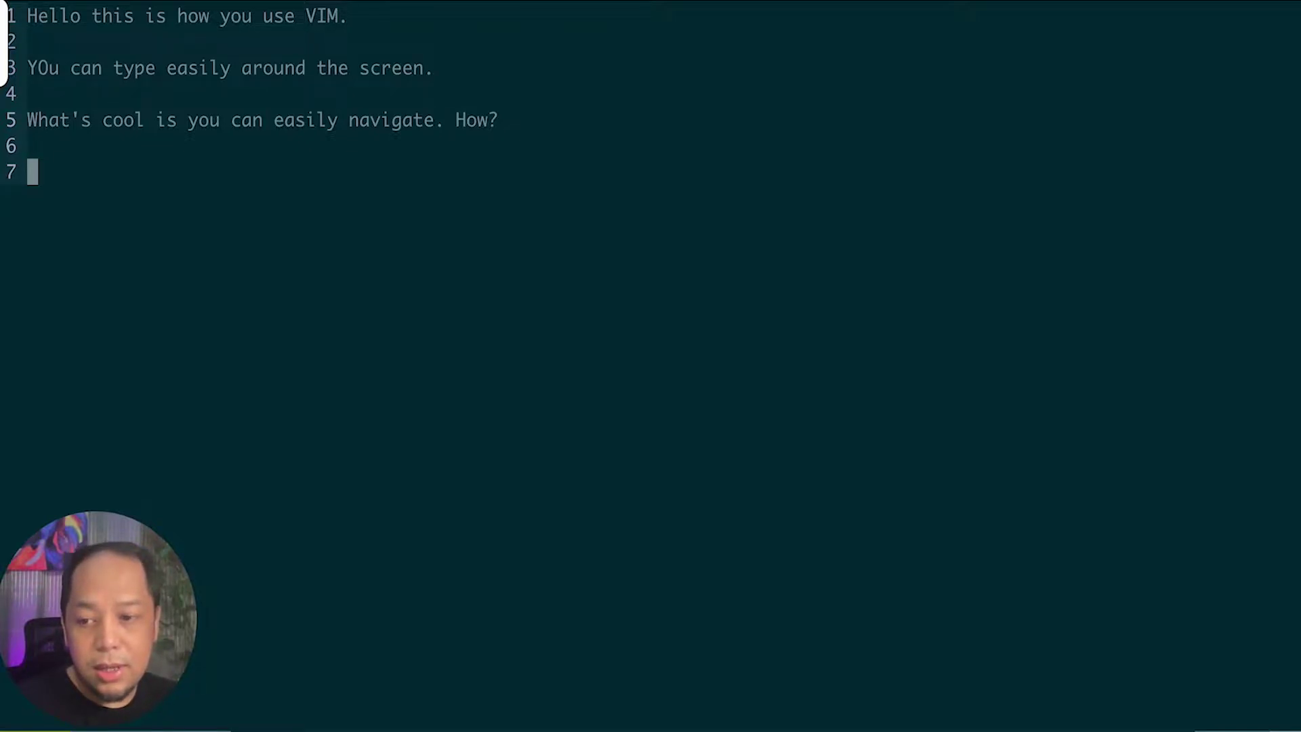
{"action": "type", "text": "gg"}
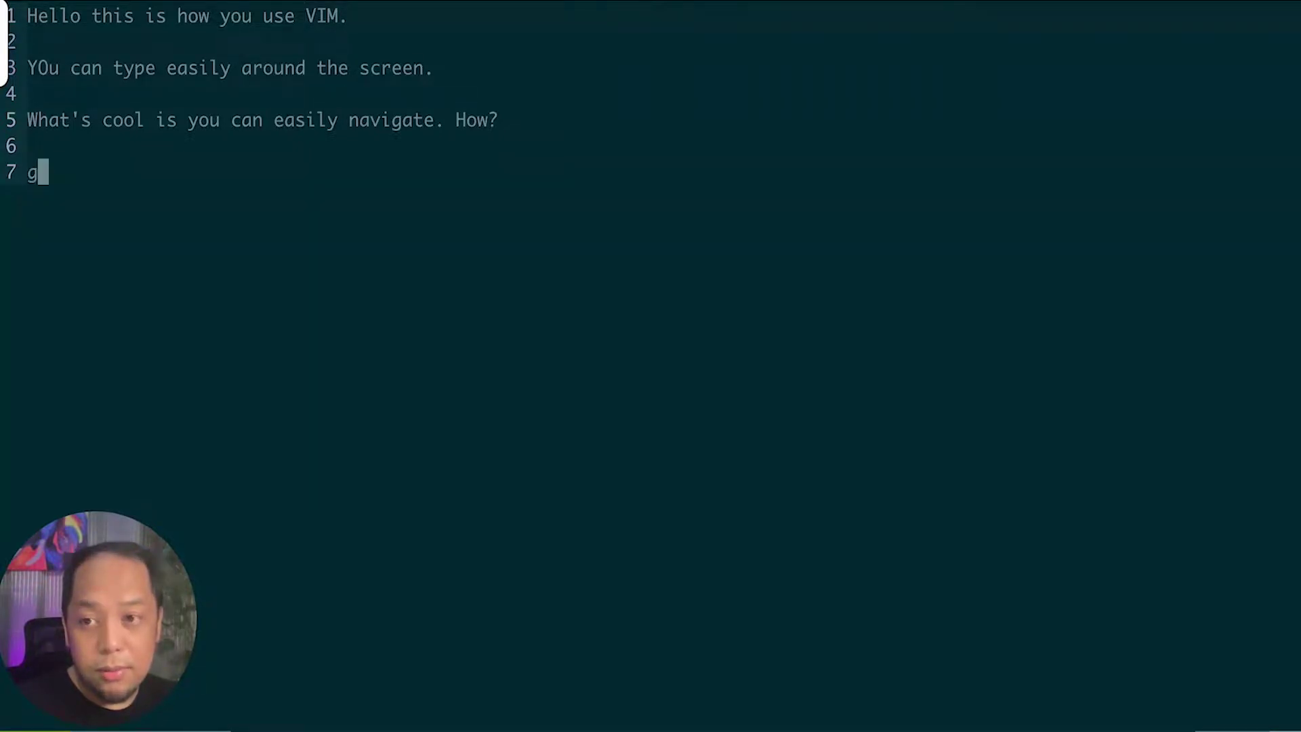
{"action": "key", "text": "BackSpace"}
{"action": "key", "text": "BackSpace"}
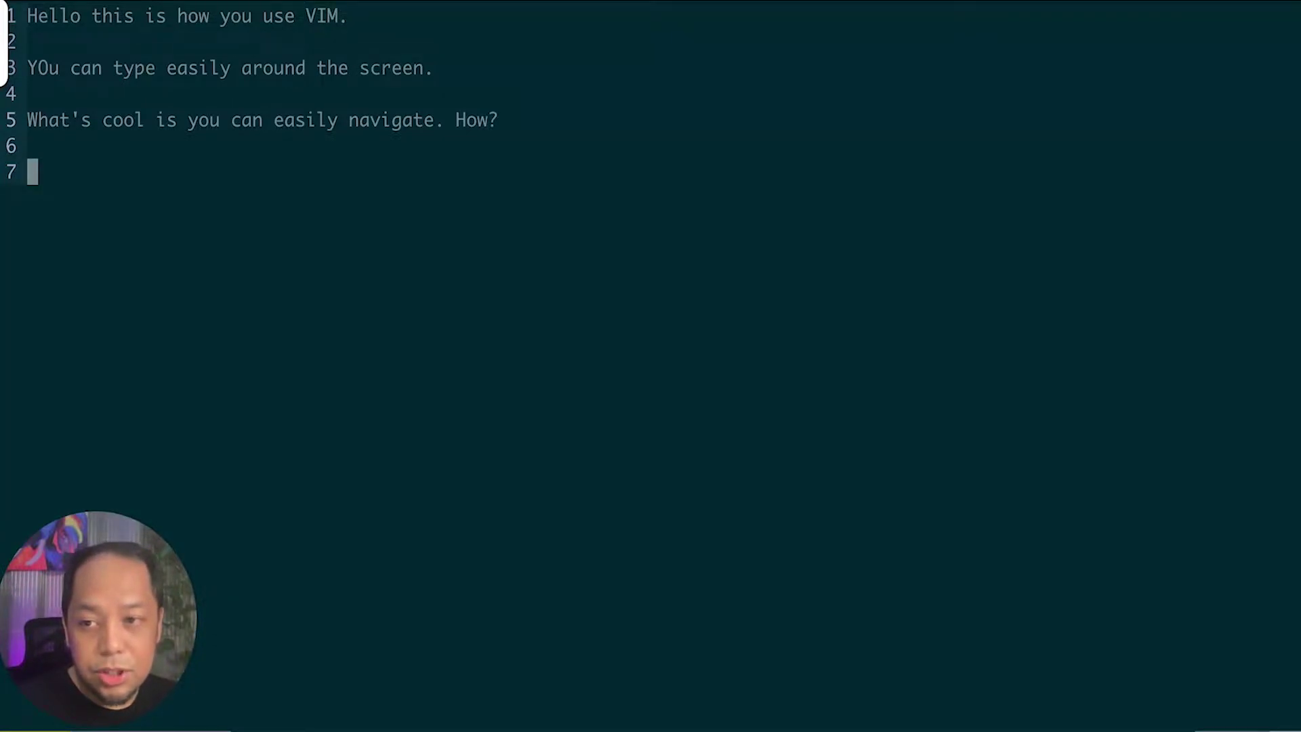
{"action": "type", "text": "G"}
{"action": "key", "text": "BackSpace"}
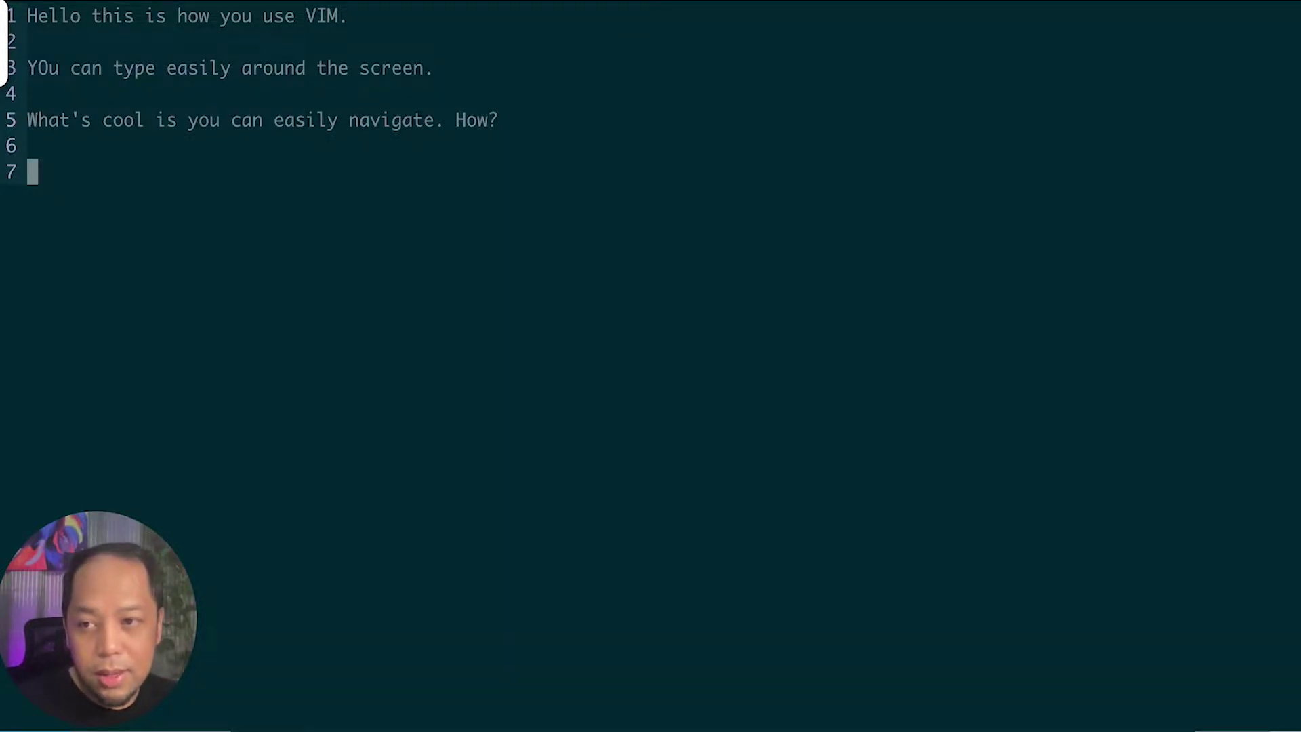
In normal mode, jump to the file's first line, to its last line, and back to the first line.
{"action": "key", "text": "g"}
{"action": "key", "text": "g"}
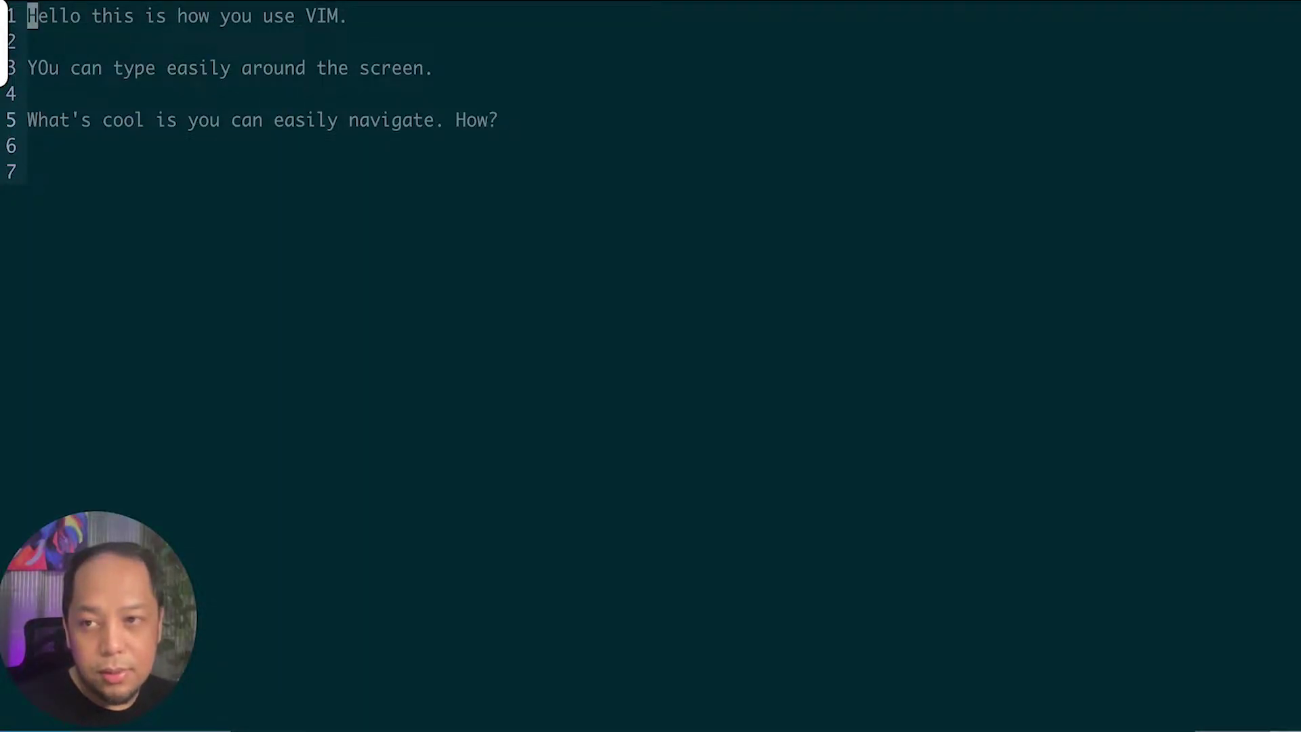
{"action": "key", "text": "shift+g"}
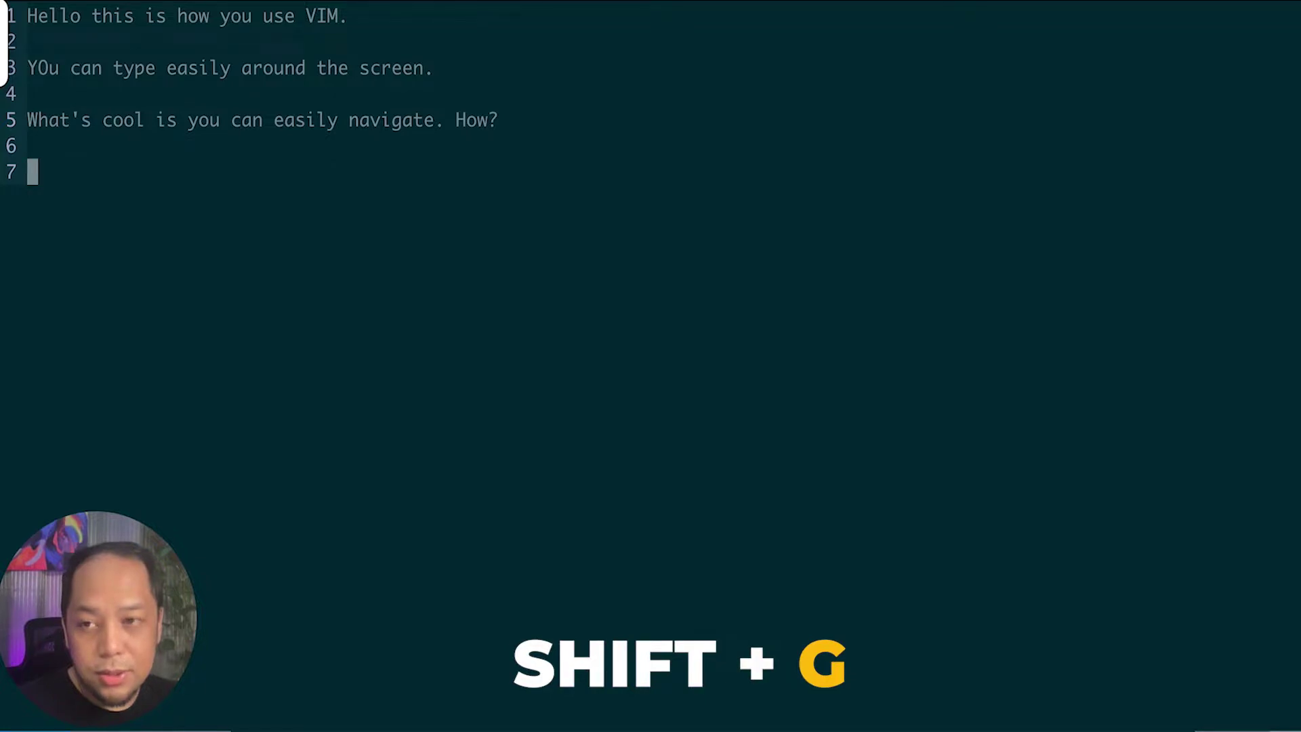
{"action": "key", "text": "g"}
{"action": "key", "text": "g"}
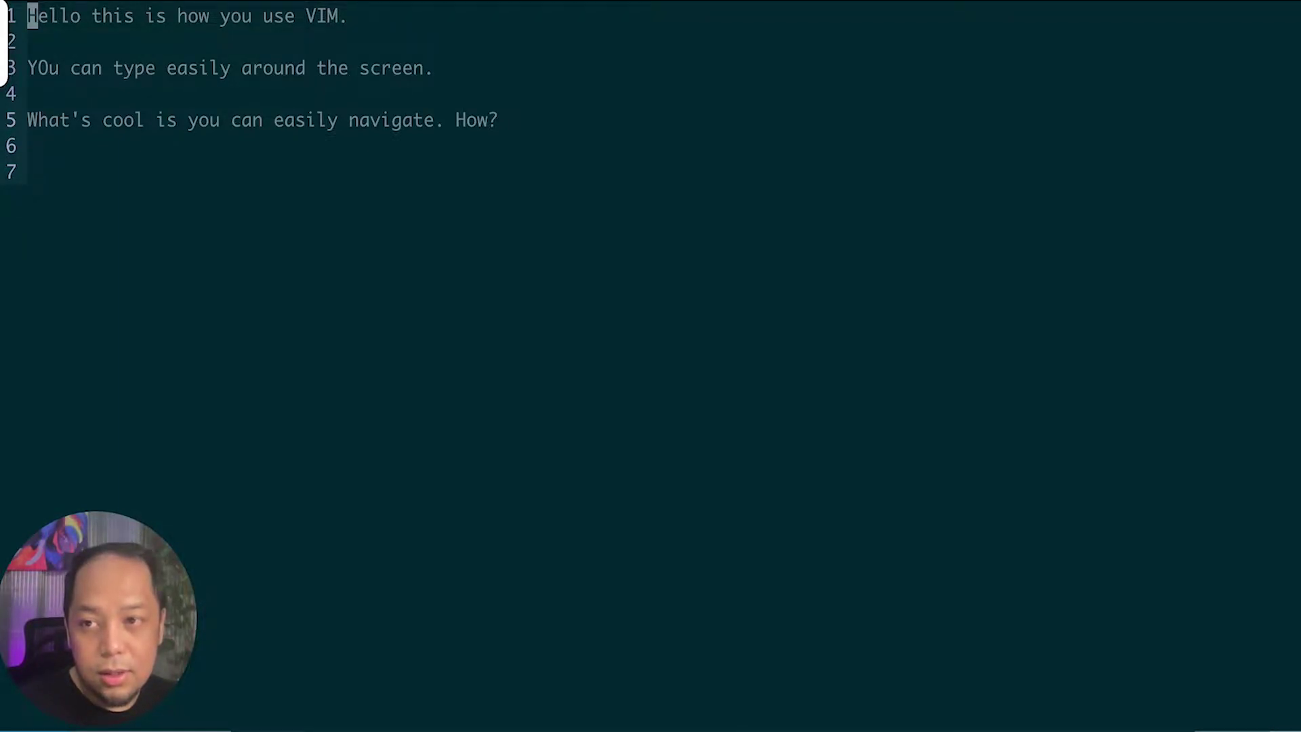
Move the cursor down line by line from line 1 to line 7.
{"action": "key", "text": "shift+j"}
{"action": "key", "text": "shift+j"}
{"action": "key", "text": "shift+j"}
{"action": "key", "text": "shift+j"}
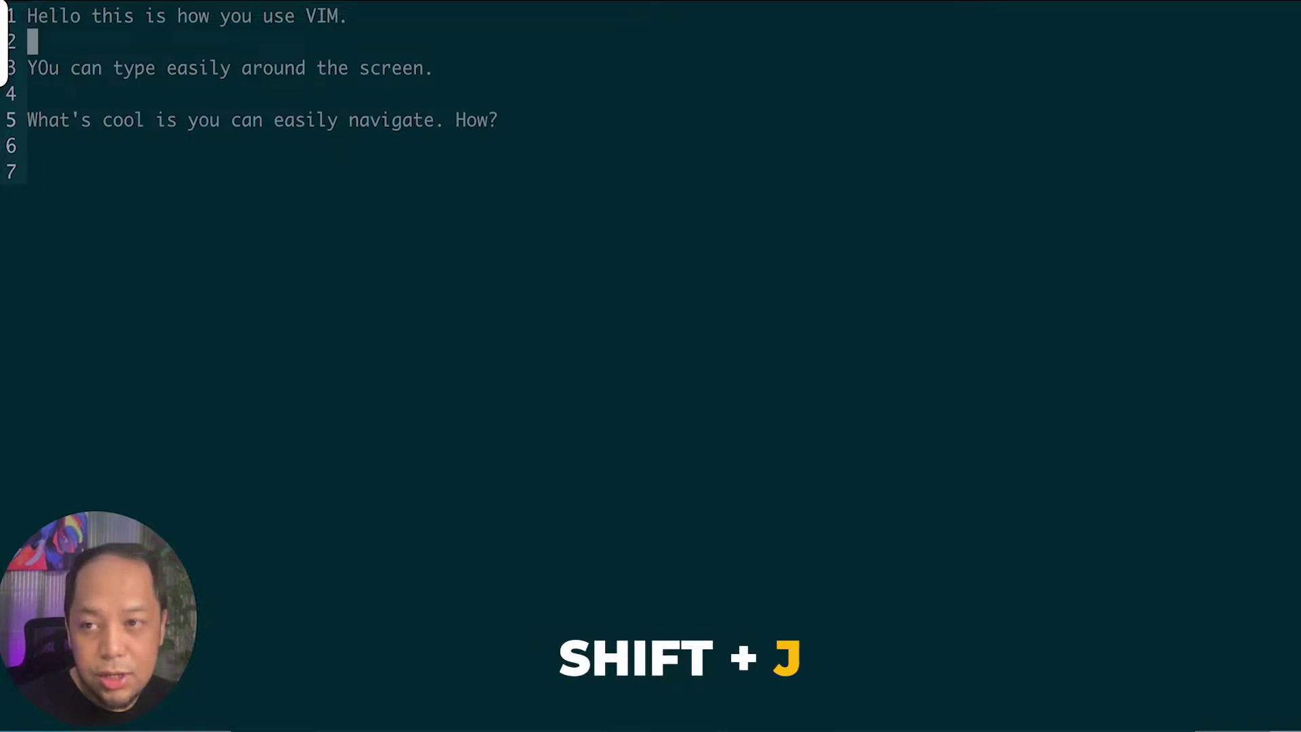
{"action": "key", "text": "j"}
{"action": "key", "text": "j"}
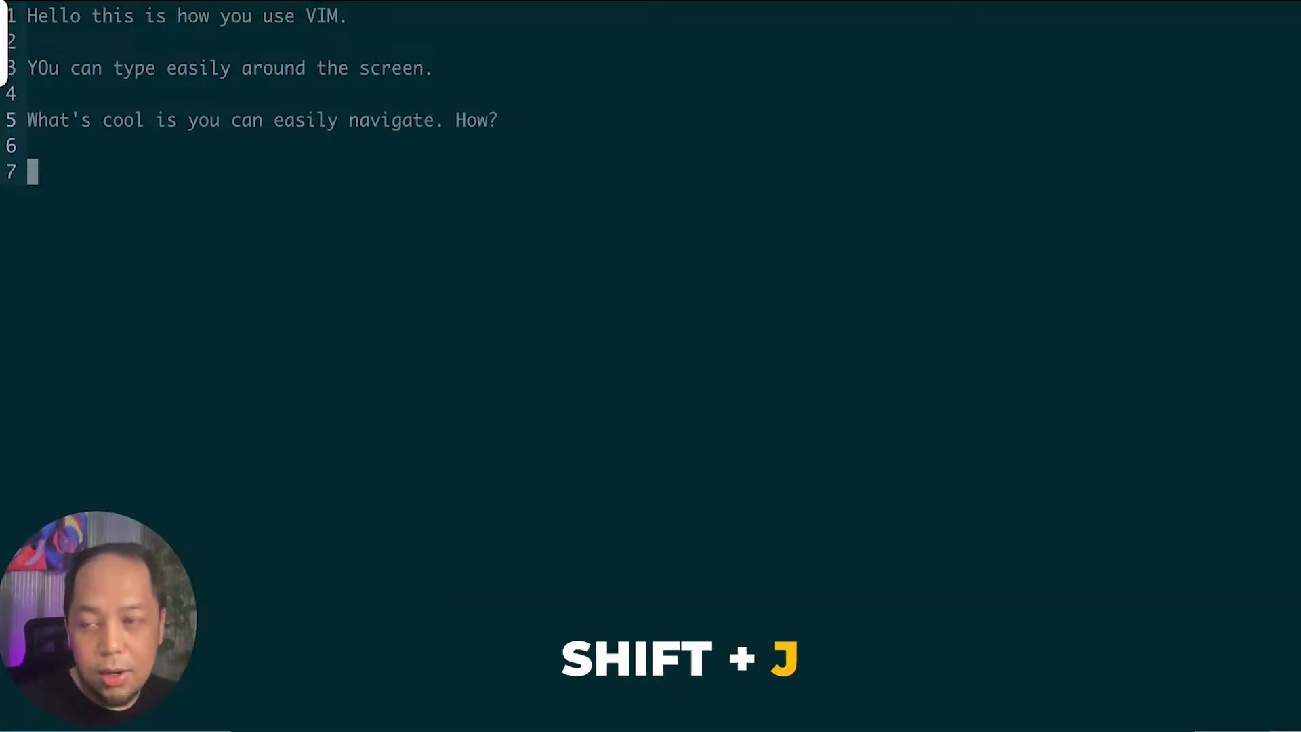
Move the cursor up line by line from line 7 back to line 1.
{"action": "key", "text": "k"}
{"action": "key", "text": "k"}
{"action": "key", "text": "k"}
{"action": "key", "text": "k"}
{"action": "key", "text": "k"}
{"action": "key", "text": "k"}
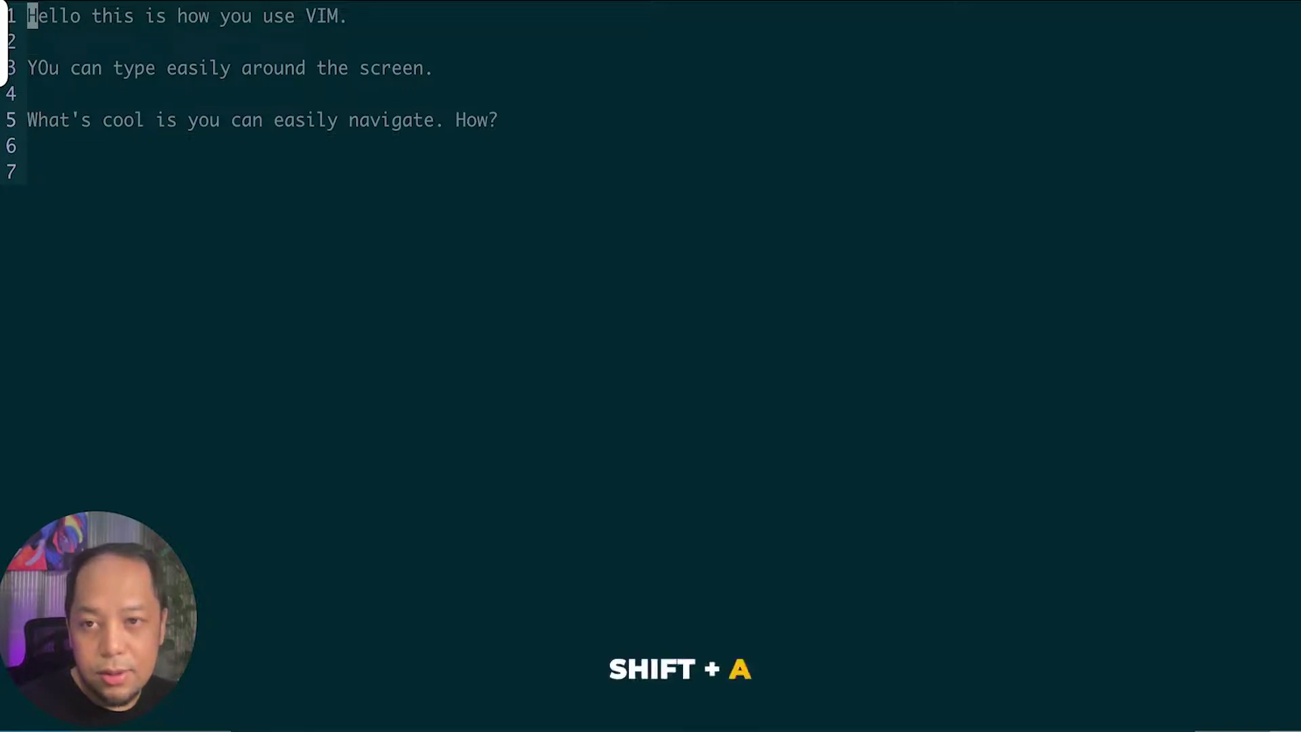
Enter insert mode at the end of line 1, return to normal mode, and move the cursor down through the lines.
{"action": "key", "text": "shift+a"}
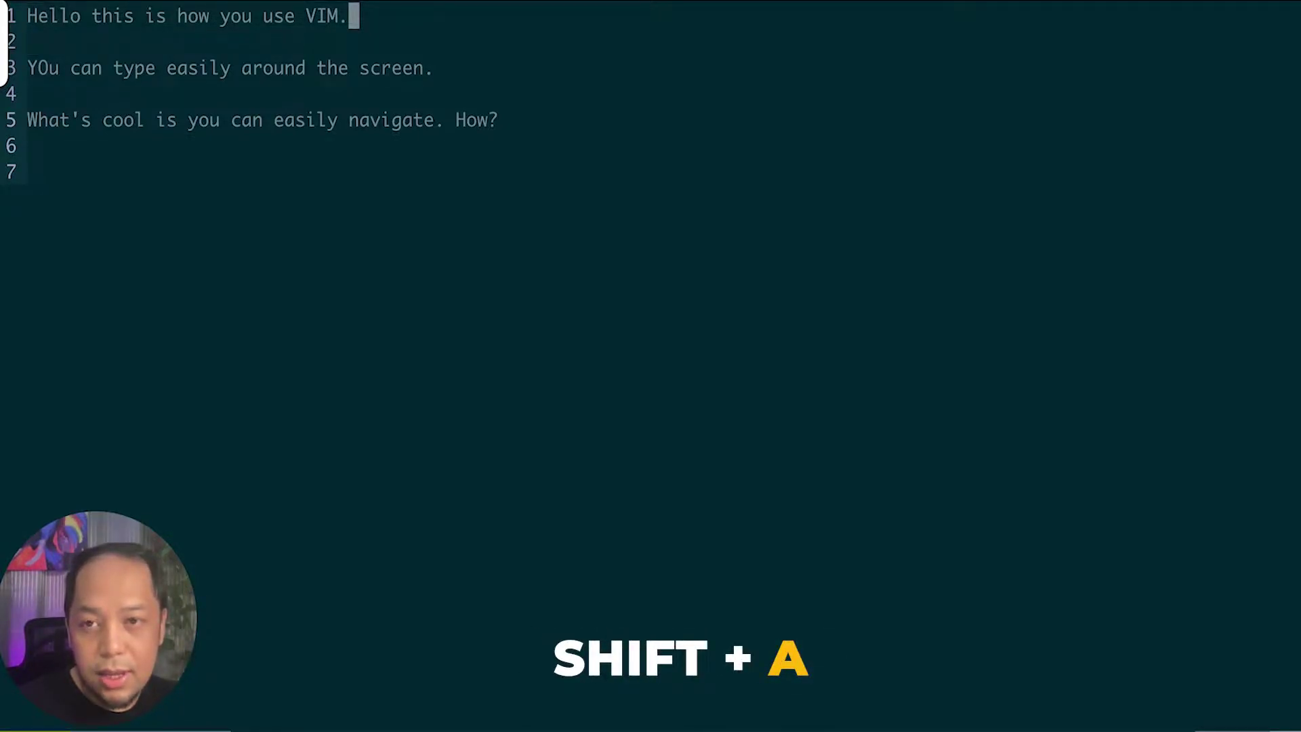
{"action": "key", "text": "Escape"}
{"action": "key", "text": "j"}
{"action": "key", "text": "j"}
{"action": "key", "text": "j"}
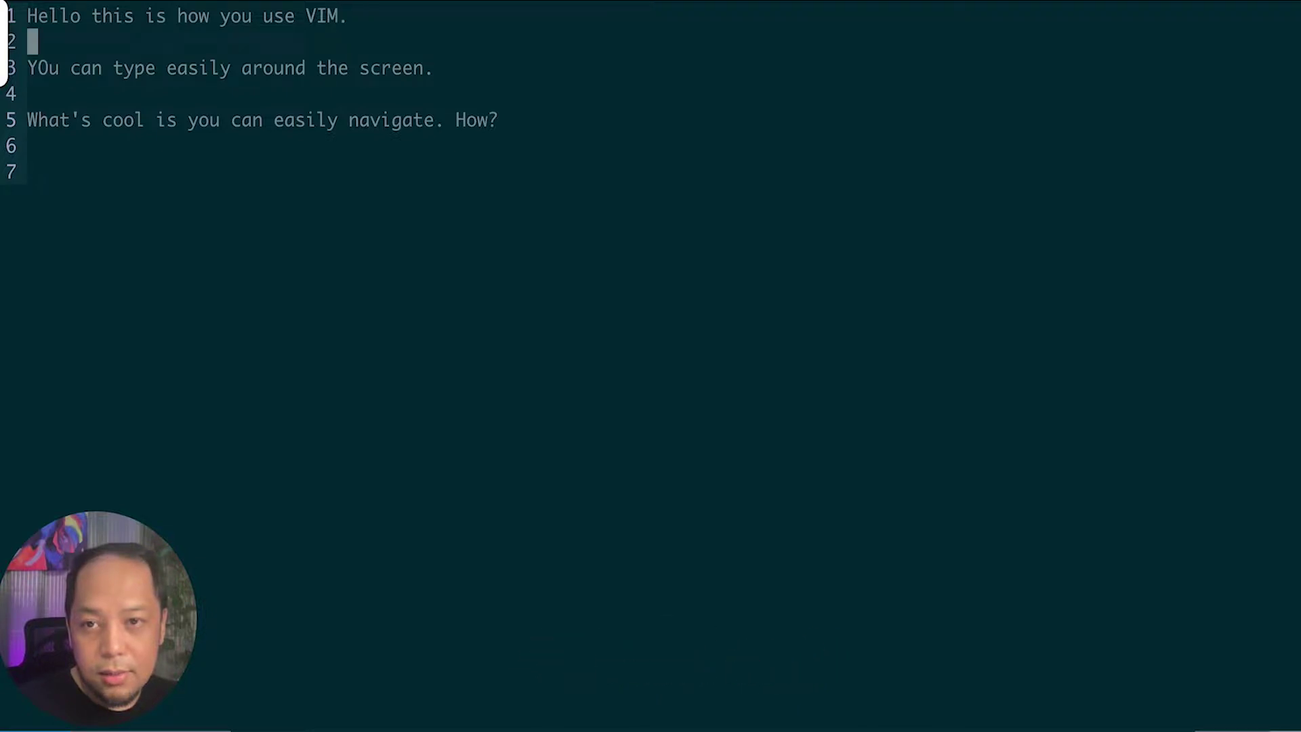
{"action": "key", "text": "j"}
{"action": "key", "text": "j"}
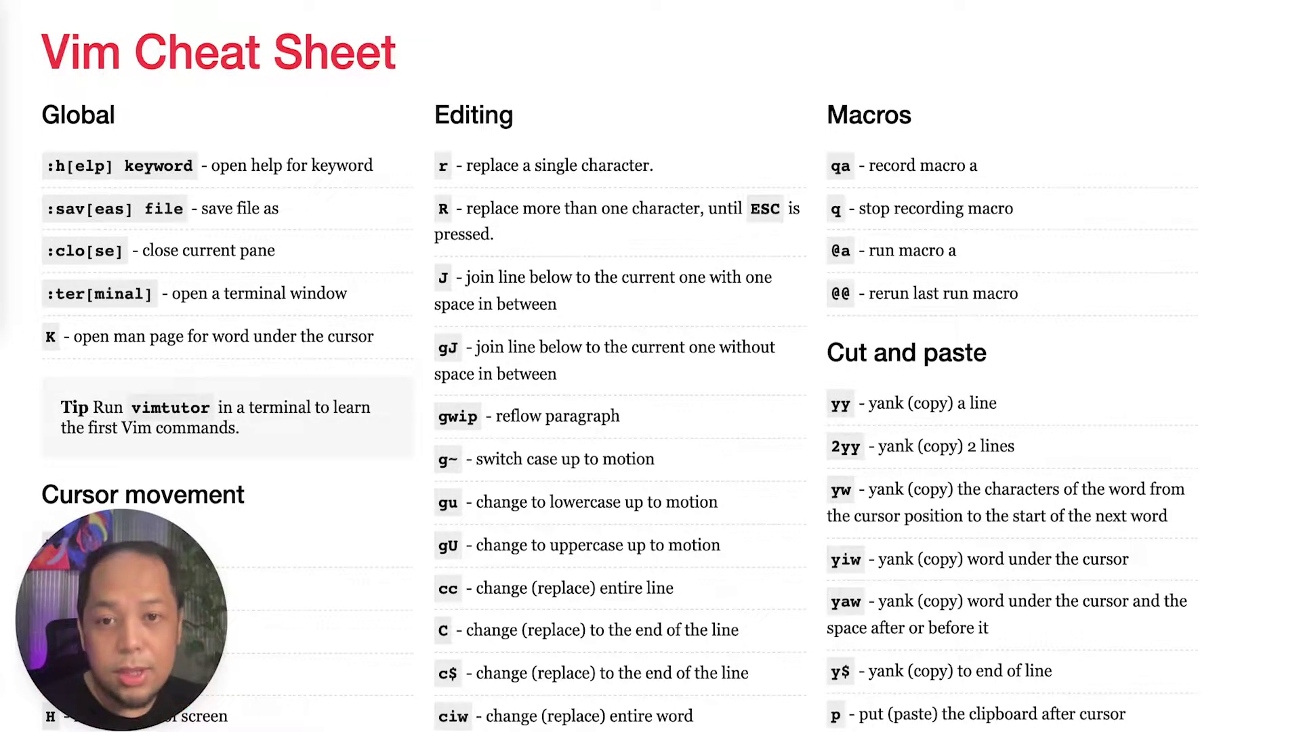
Switch to the Vim Cheat Sheet web page and examine its cursor movement, editing, and cut and paste commands.
{"action": "scroll", "coordinate": [499, 212], "scroll_direction": "down", "scroll_amount": 2}
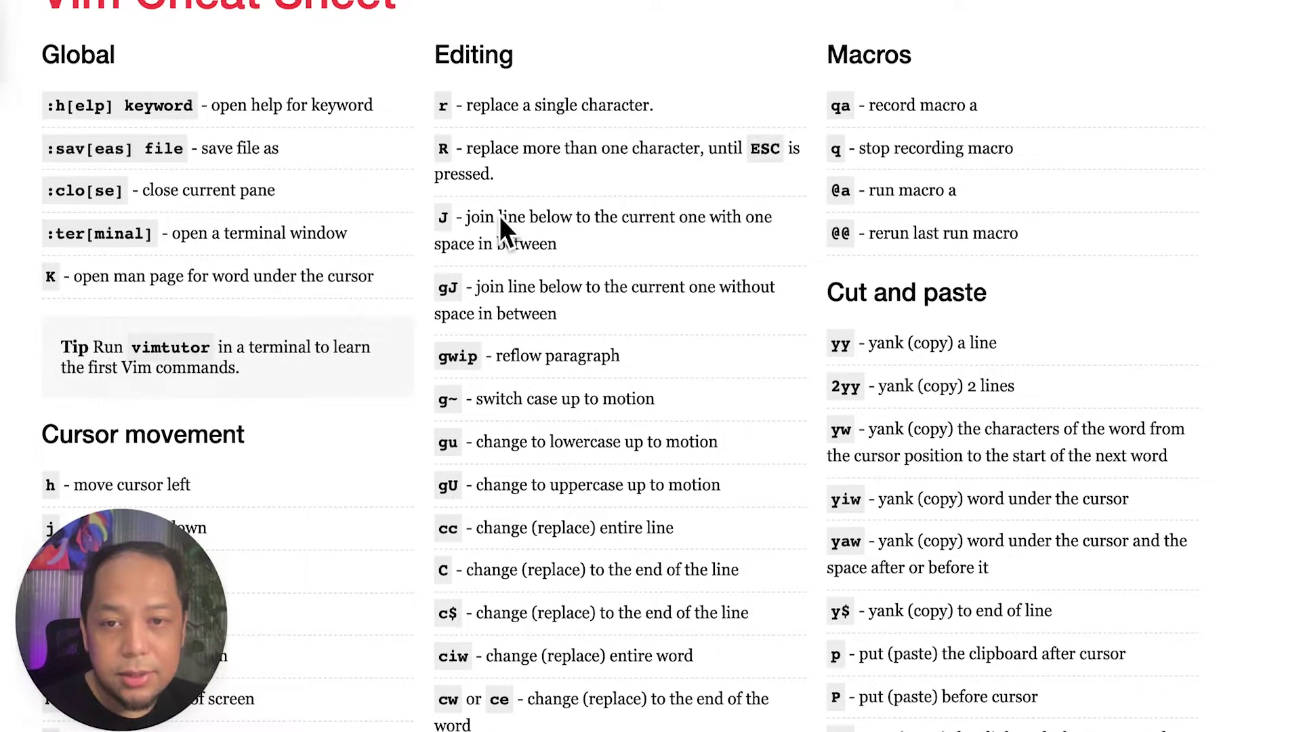
{"action": "scroll", "coordinate": [501, 217], "scroll_direction": "up", "scroll_amount": 1}
{"action": "scroll", "coordinate": [500, 218], "scroll_direction": "up", "scroll_amount": 1}
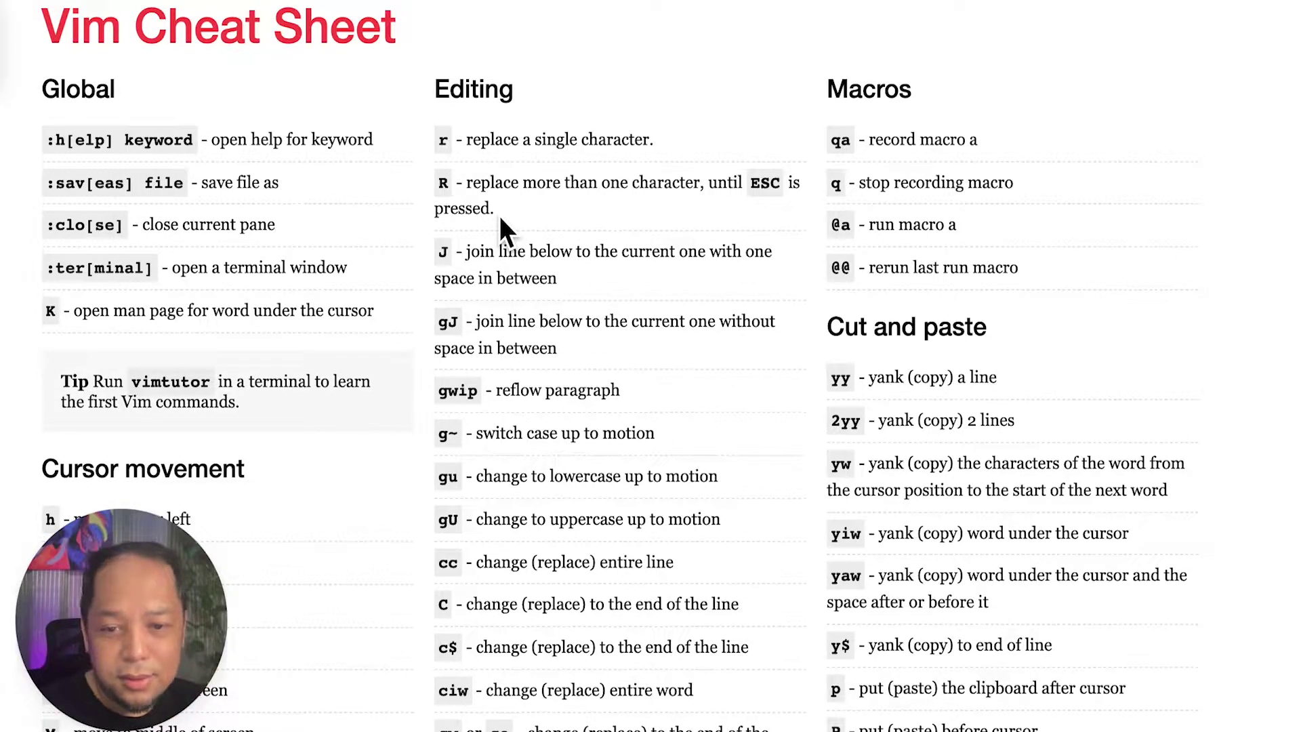
{"action": "scroll", "coordinate": [499, 215], "scroll_direction": "down", "scroll_amount": 2}
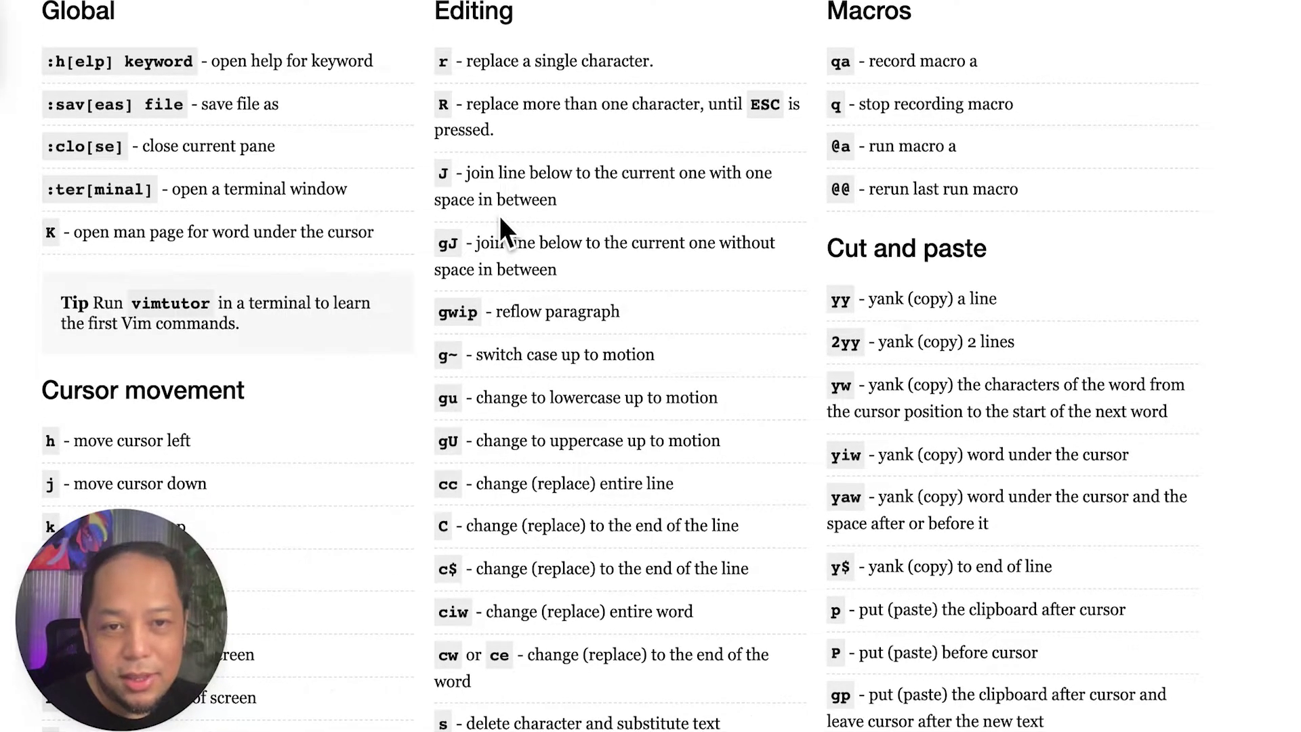
{"action": "scroll", "coordinate": [500, 219], "scroll_direction": "down", "scroll_amount": 4}
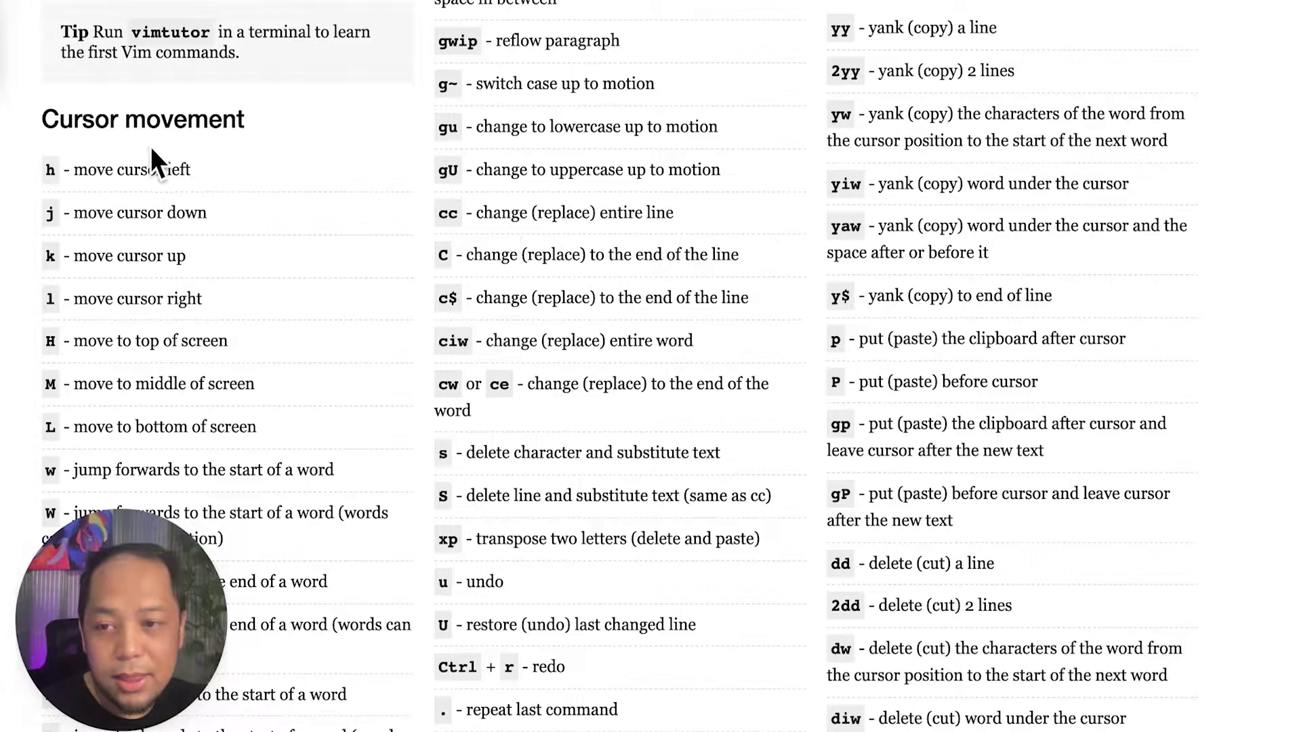
{"action": "scroll", "coordinate": [120, 197], "scroll_direction": "down", "scroll_amount": 1}
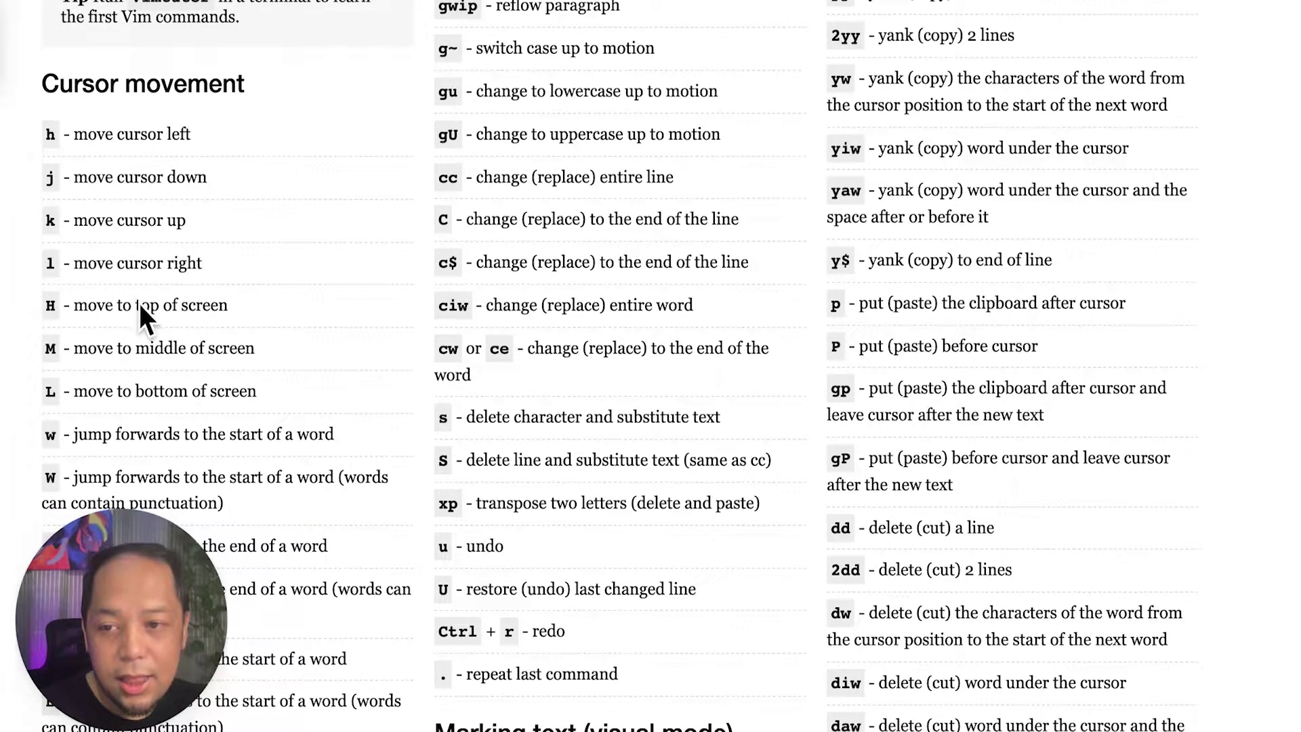
{"action": "scroll", "coordinate": [143, 303], "scroll_direction": "down", "scroll_amount": 3}
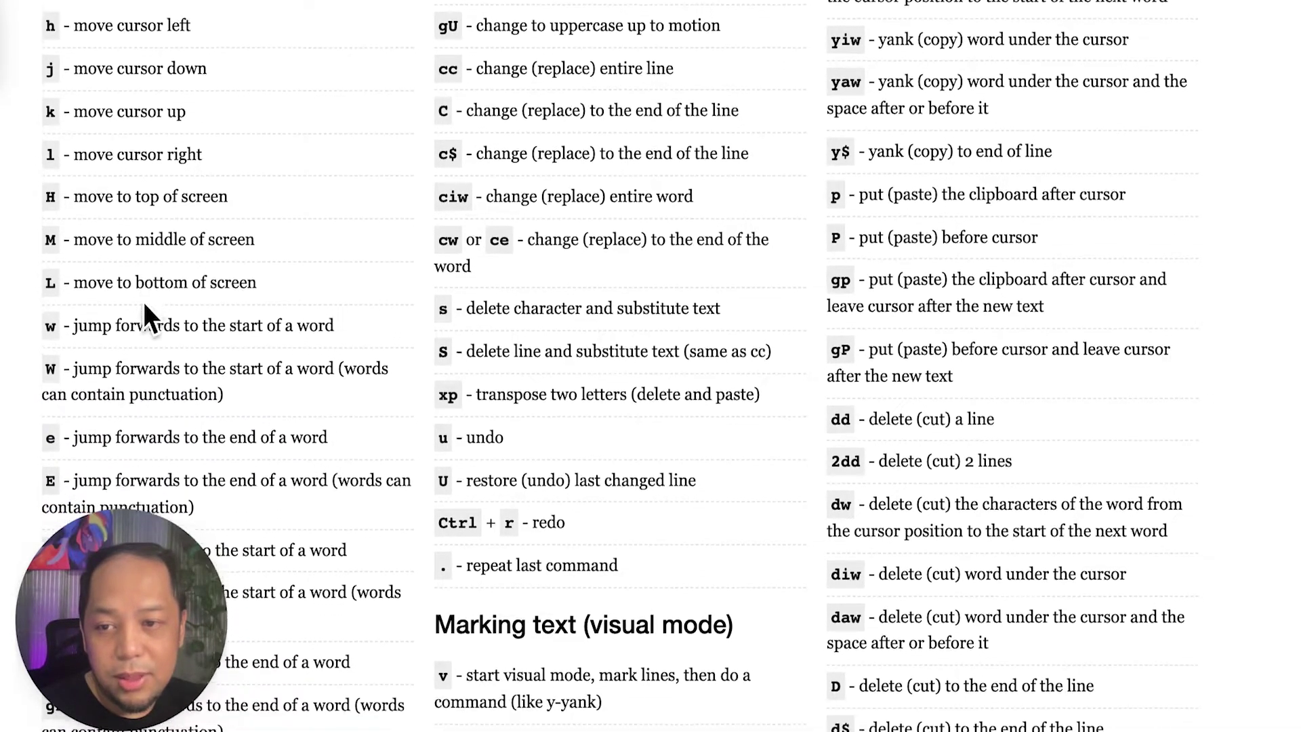
{"action": "scroll", "coordinate": [143, 302], "scroll_direction": "down", "scroll_amount": 5}
{"action": "scroll", "coordinate": [143, 302], "scroll_direction": "up", "scroll_amount": 7}
{"action": "scroll", "coordinate": [144, 302], "scroll_direction": "up", "scroll_amount": 12}
{"action": "scroll", "coordinate": [143, 302], "scroll_direction": "down", "scroll_amount": 2}
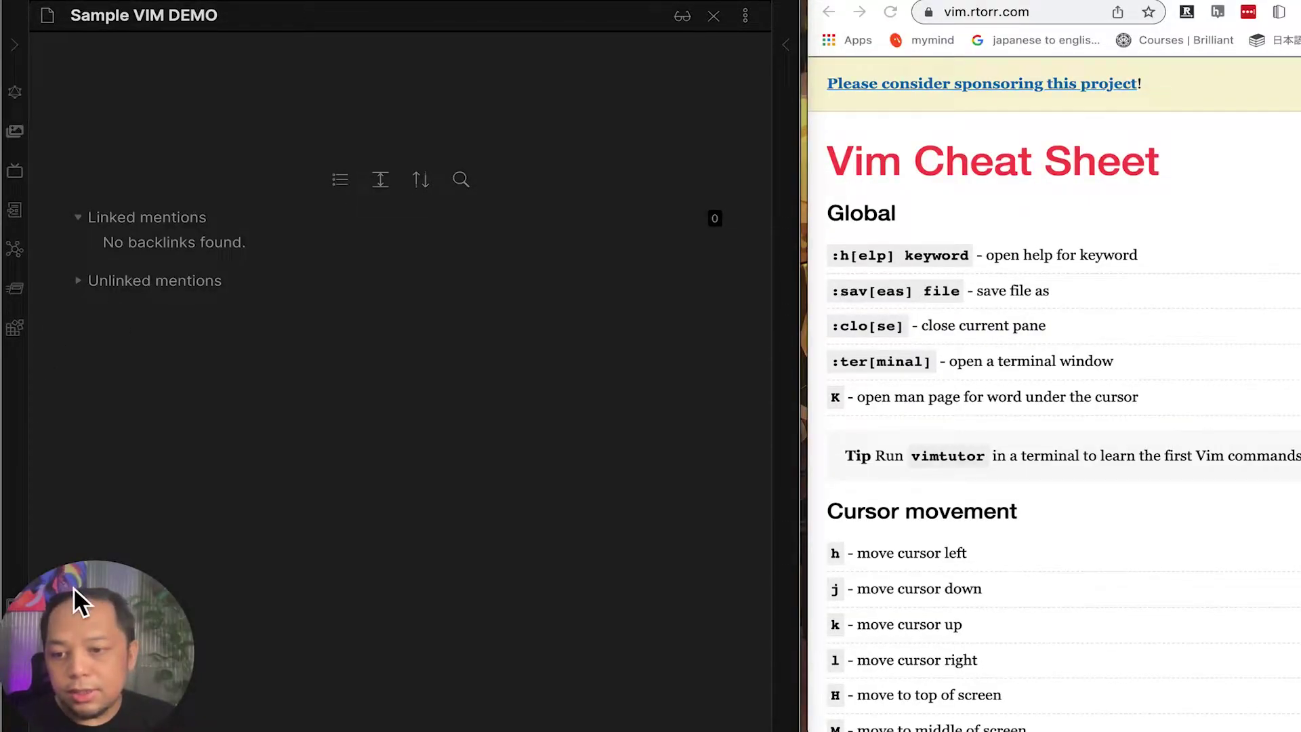
In Obsidian, enable Vim key bindings in the editor settings, verifying with the quit command ":q".
{"action": "left_click_drag", "start_coordinate": [284, 13], "coordinate": [276, 8]}
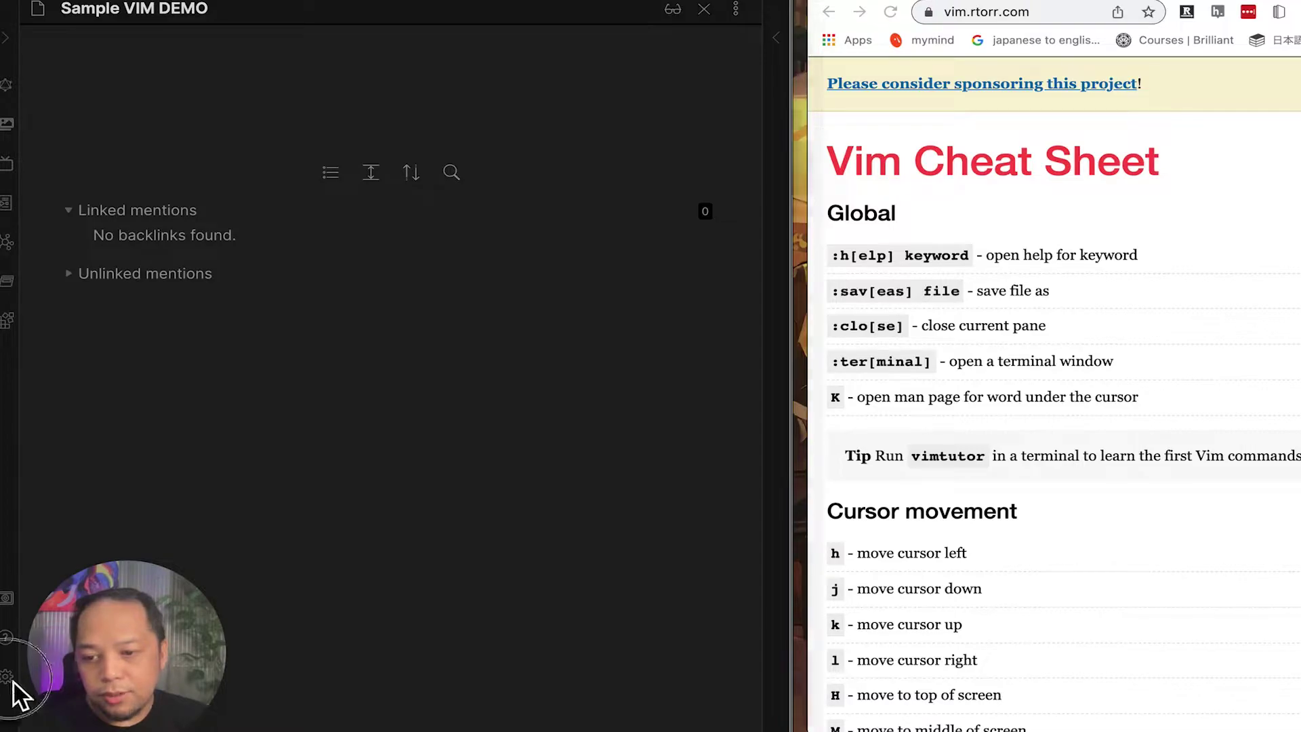
{"action": "left_click", "coordinate": [13, 681]}
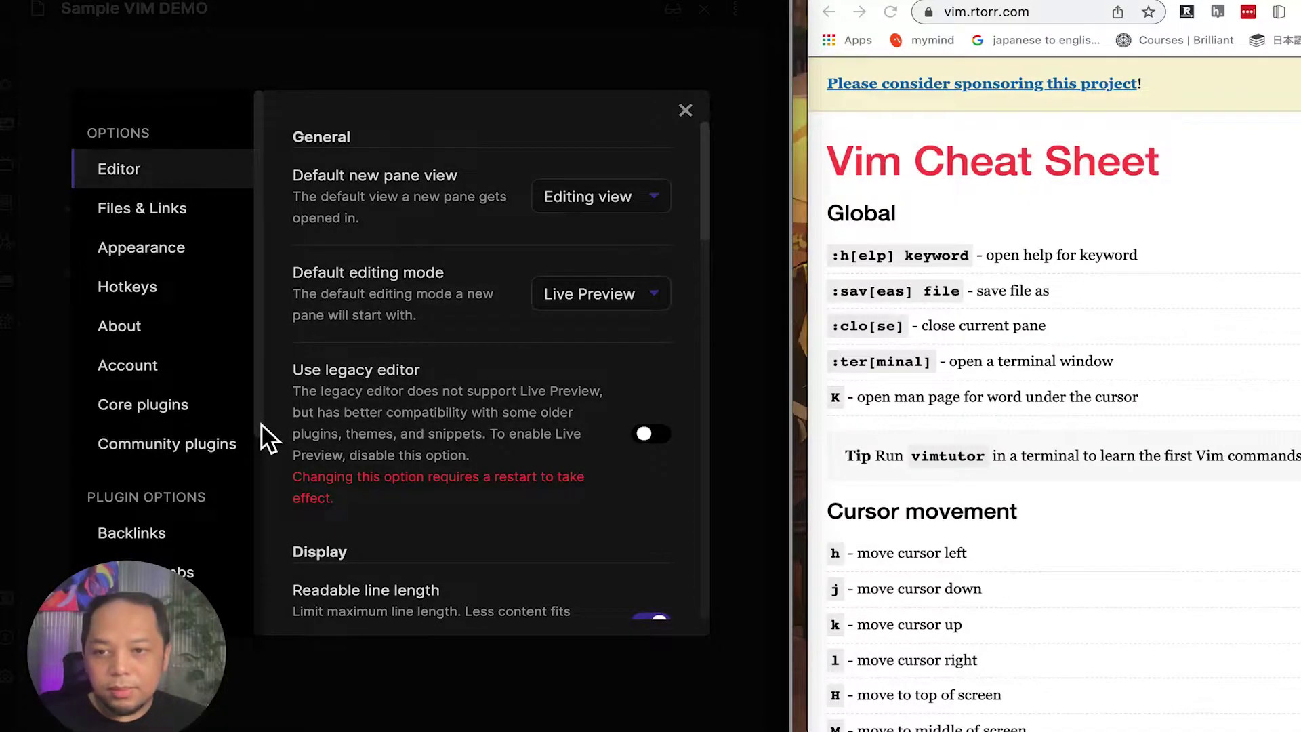
{"action": "scroll", "coordinate": [447, 512], "scroll_direction": "down", "scroll_amount": 20}
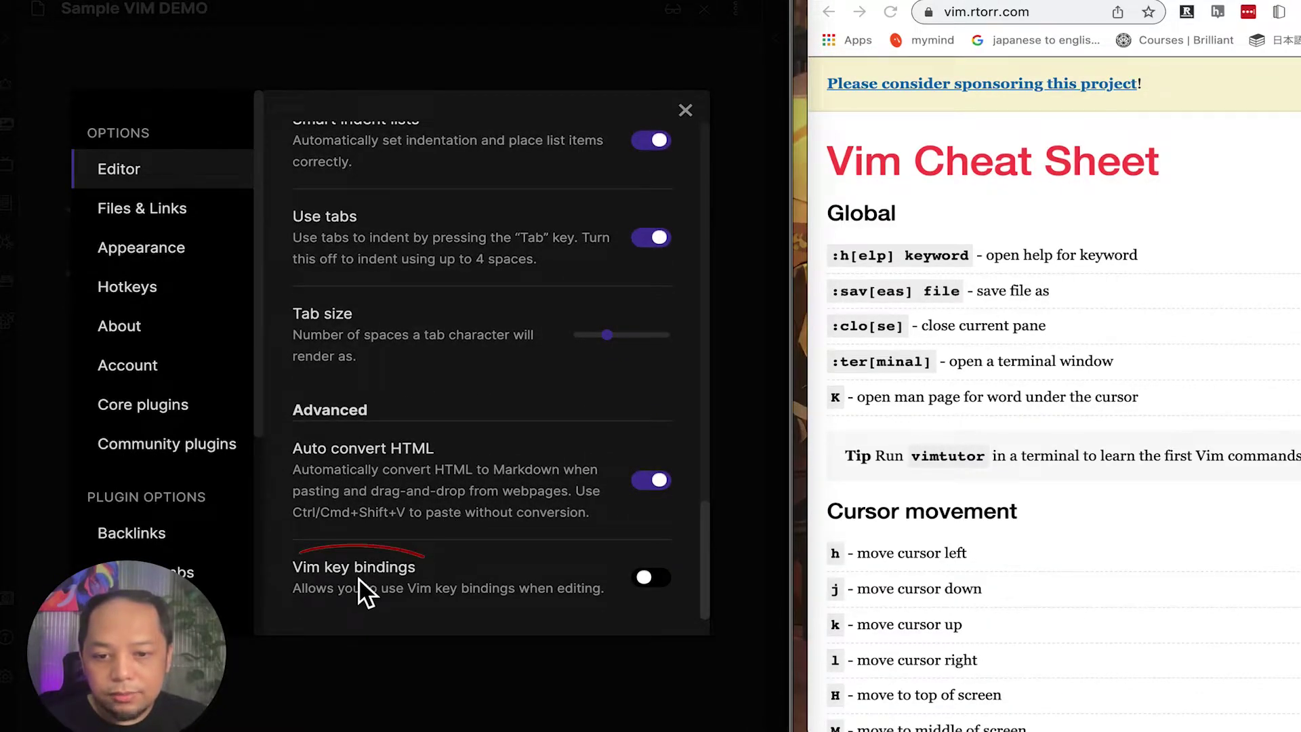
{"action": "left_click", "coordinate": [673, 602]}
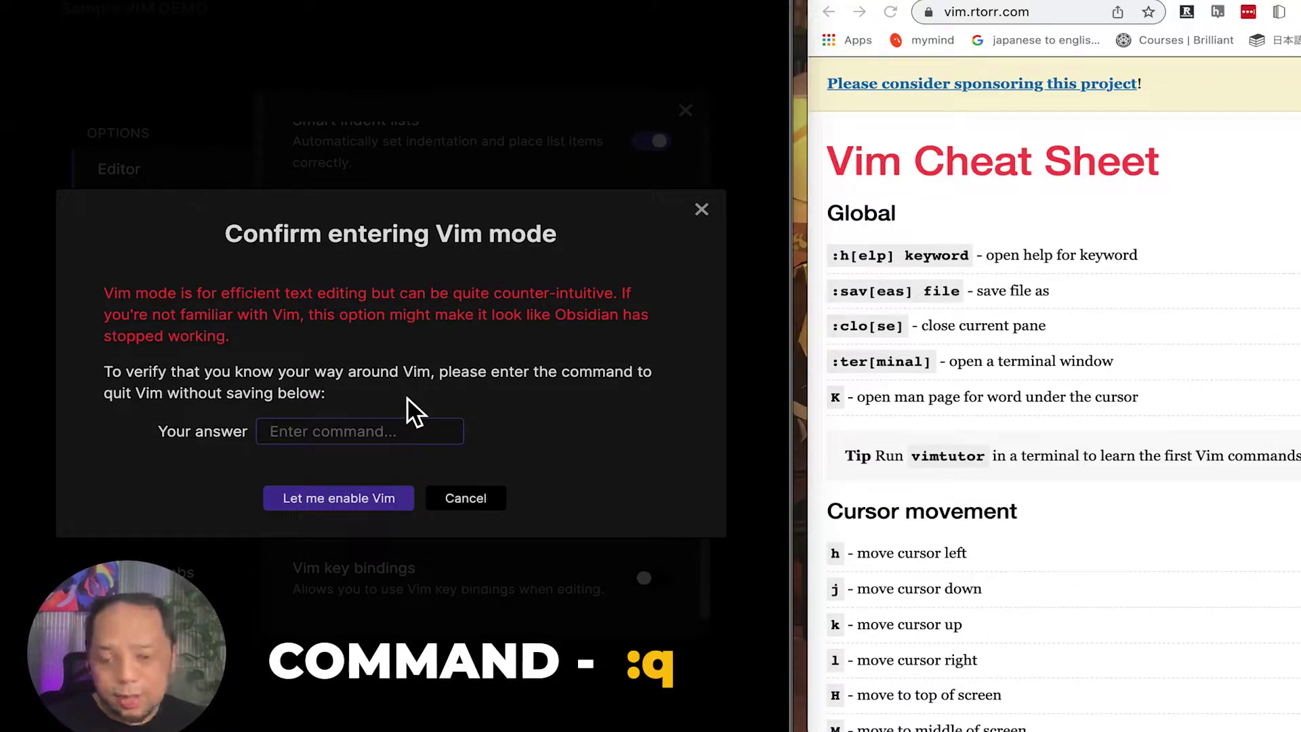
{"action": "type", "text": ":q"}
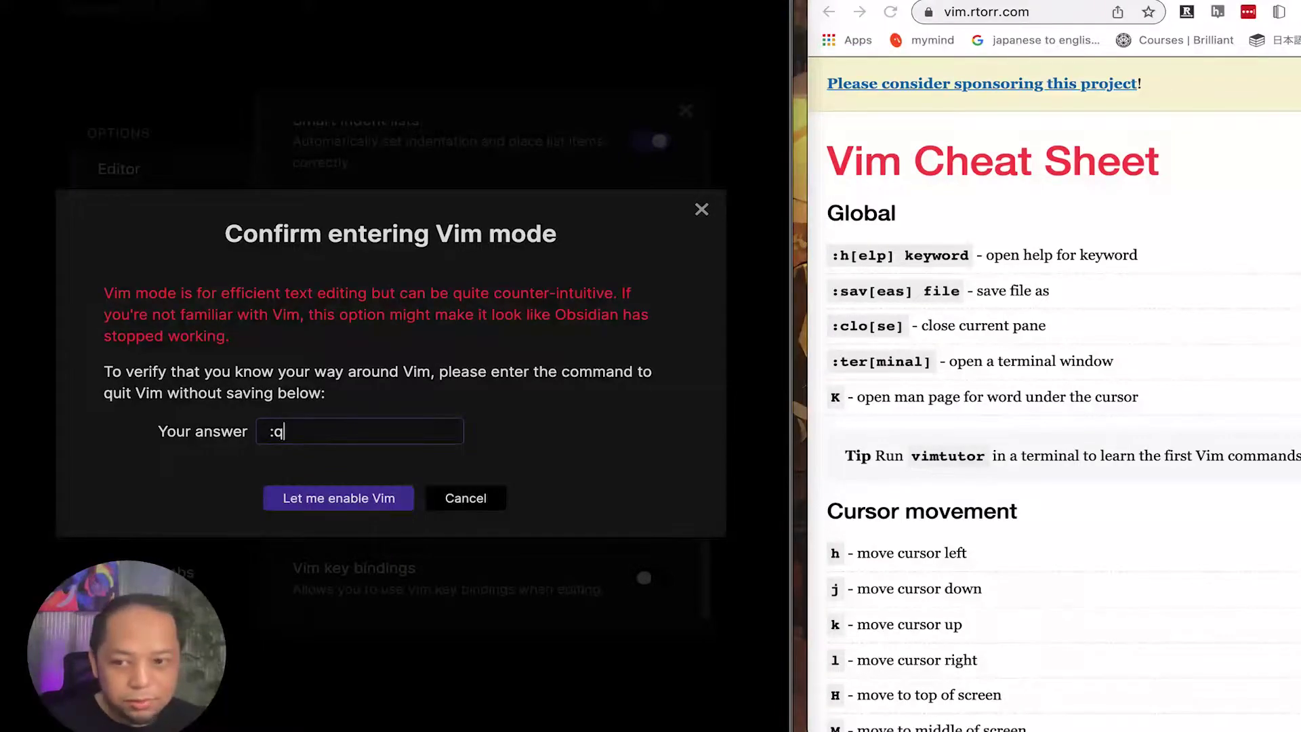
{"action": "key", "text": "Return"}
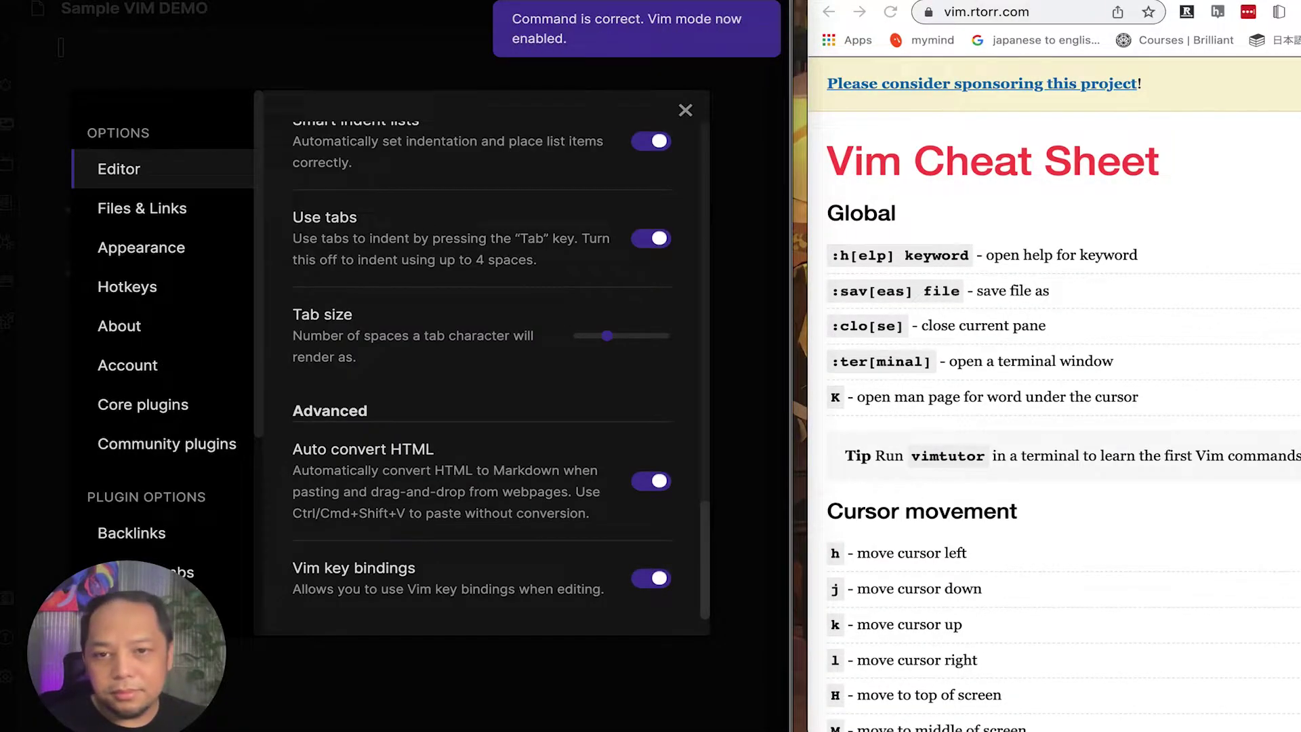
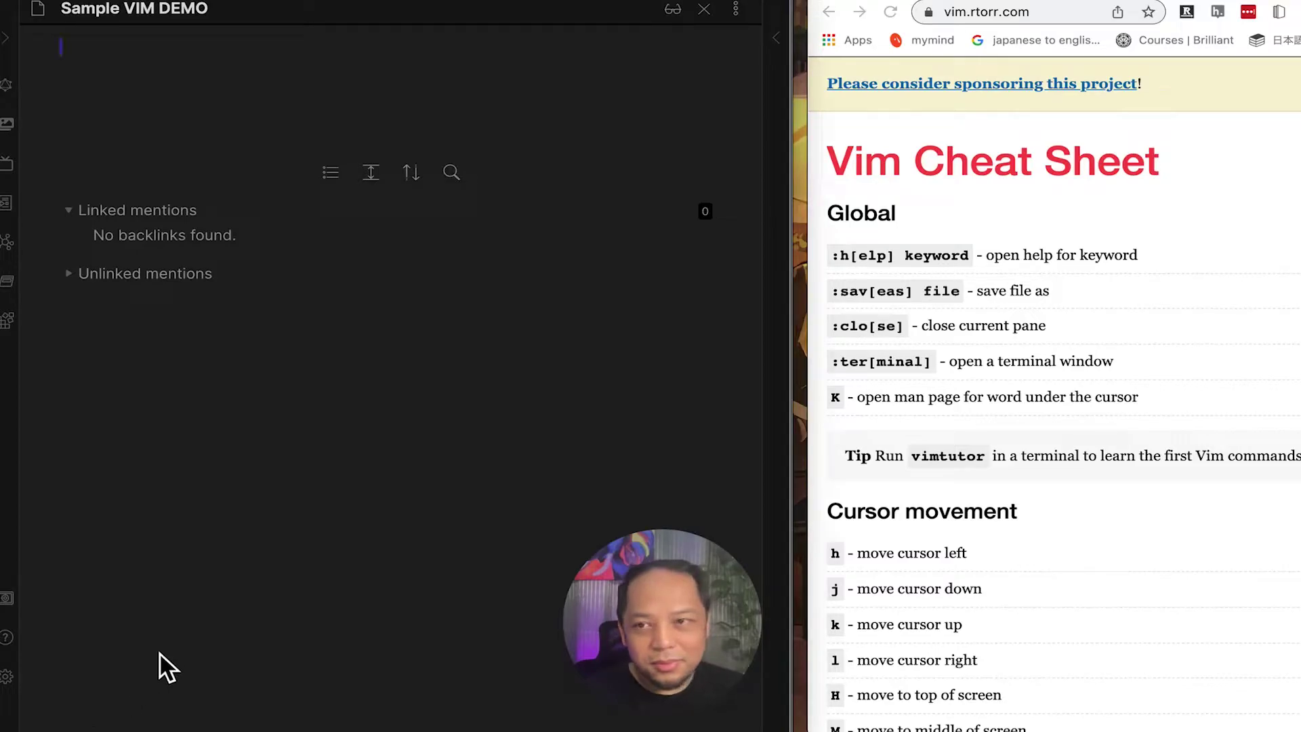
Try to run the Vim command ":help" in the Sample VIM DEMO note.
{"action": "type", "text": ":help"}
{"action": "key", "text": "Return"}
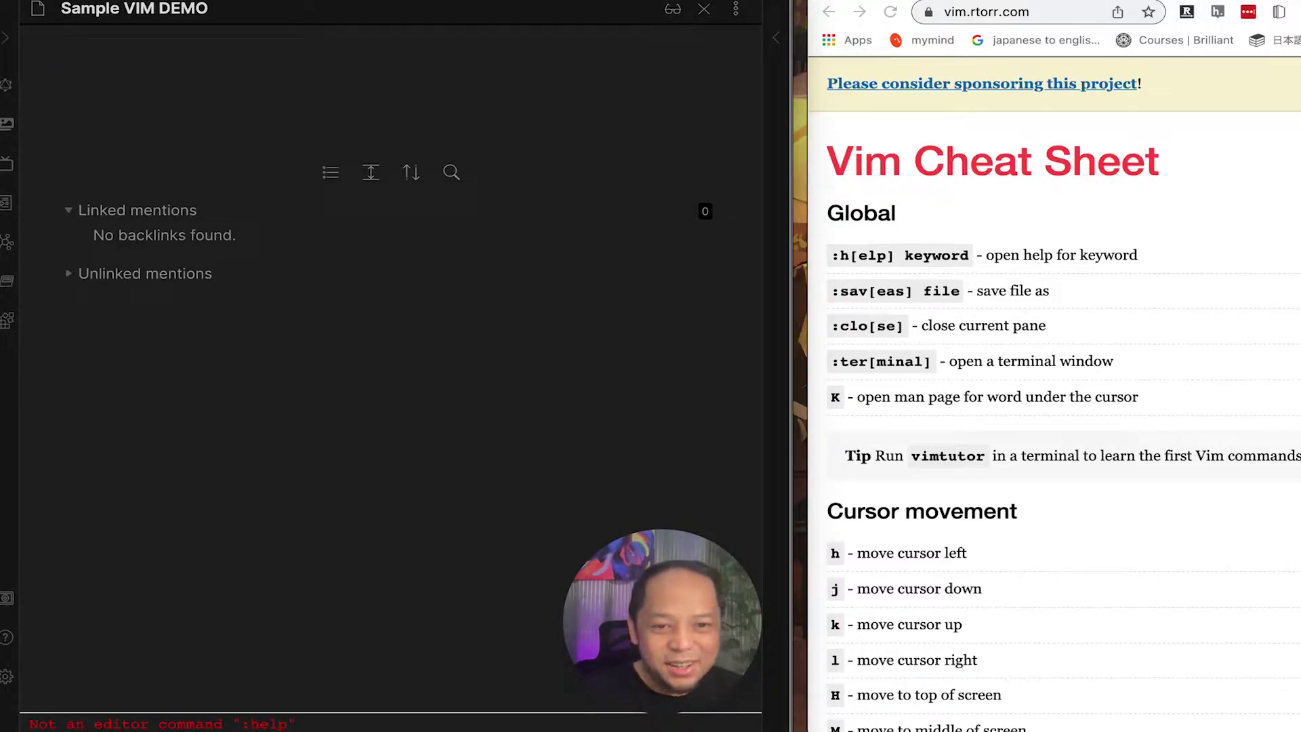
Try to run the Vim commands ":save", ":close" and ":terminal" in the Sample VIM DEMO note.
{"action": "type", "text": ":save"}
{"action": "key", "text": "Return"}
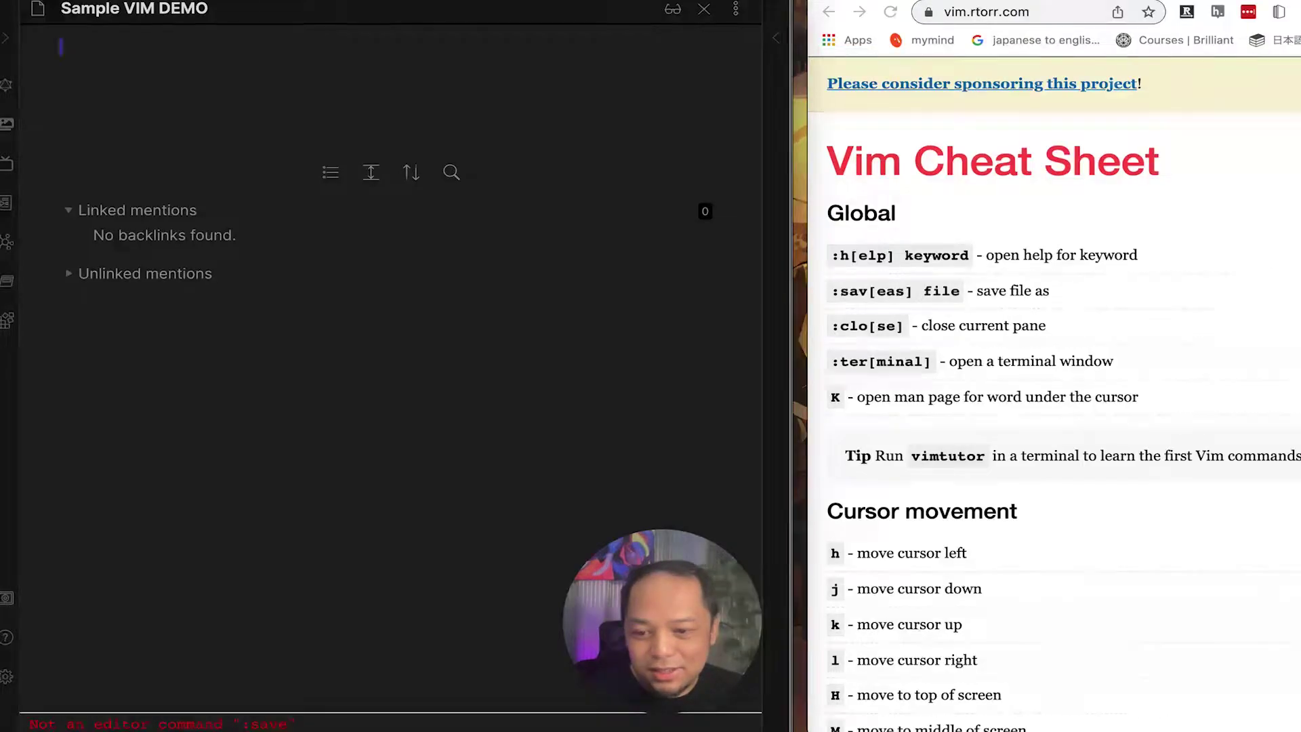
{"action": "type", "text": ":close"}
{"action": "key", "text": "Return"}
{"action": "type", "text": ":"}
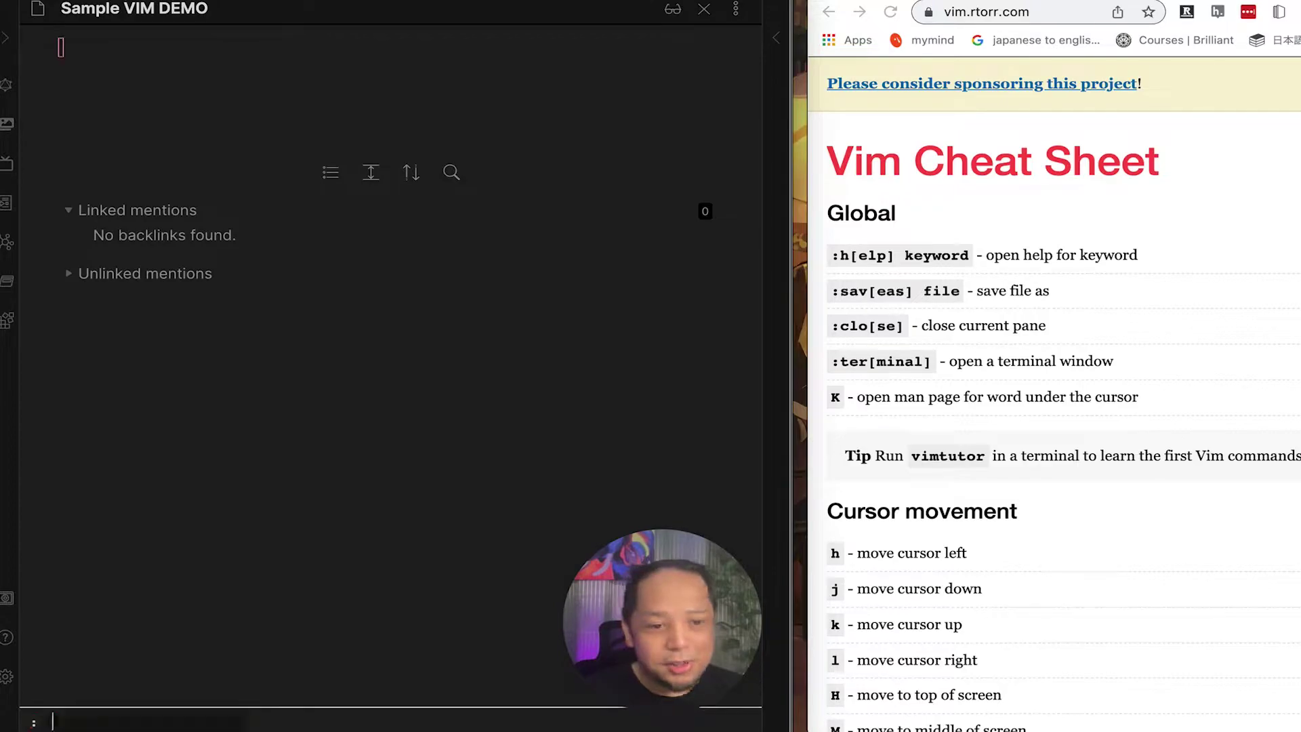
{"action": "type", "text": "termn"}
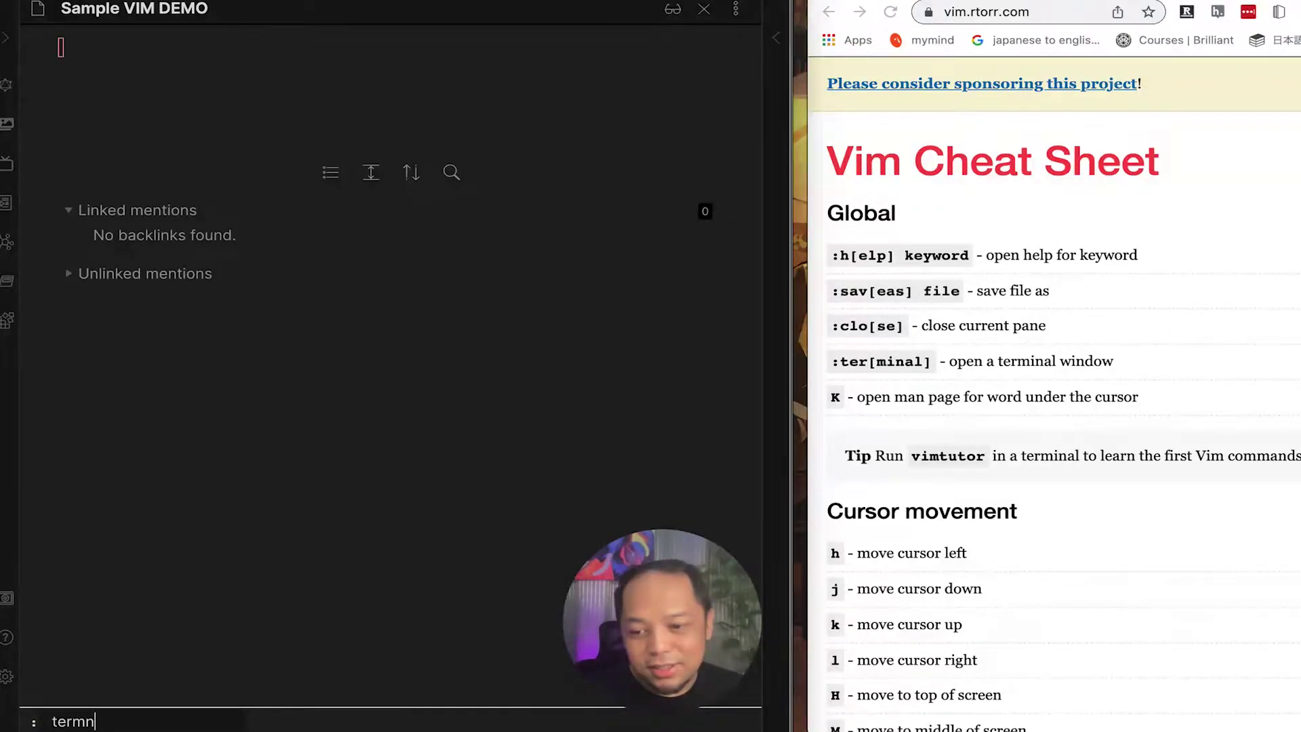
{"action": "type", "text": "ialinal"}
{"action": "key", "text": "Return"}
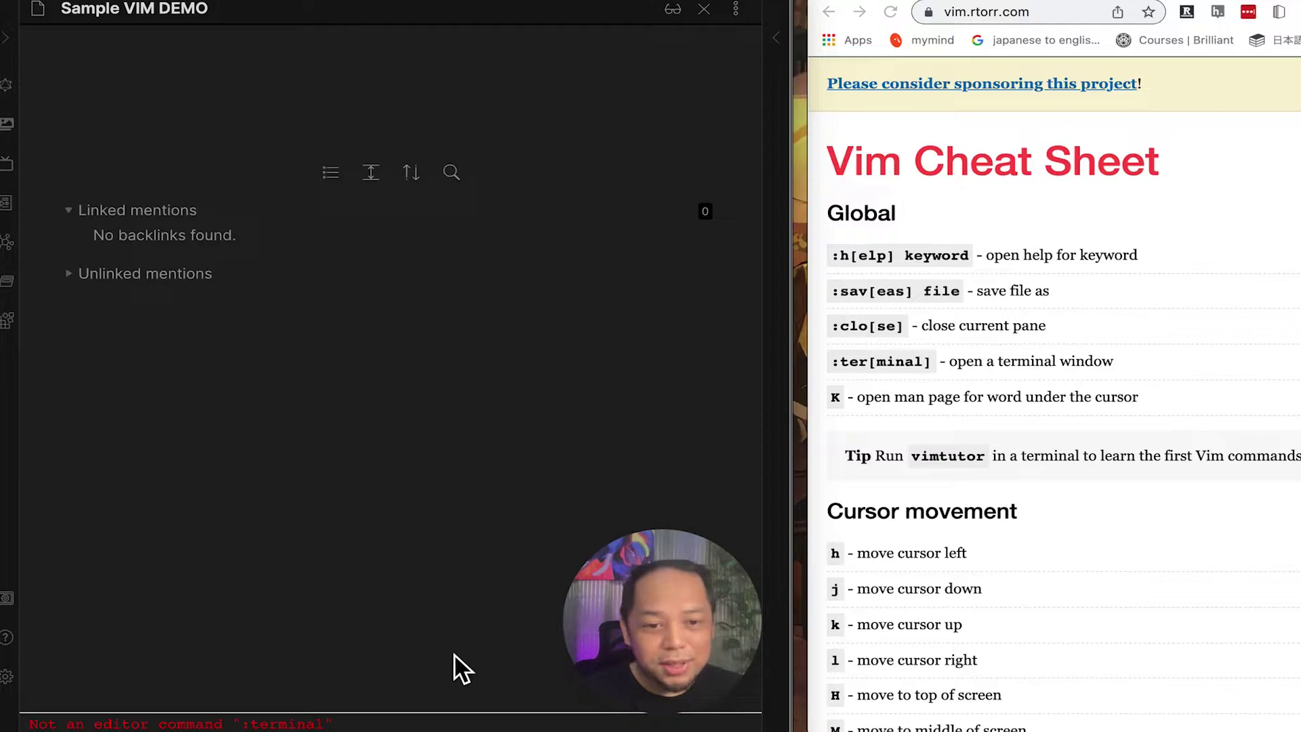
Write "This is some sample text for a VIM DEMO" as the first line of the note and start a new line.
{"action": "scroll", "coordinate": [919, 399], "scroll_direction": "down", "scroll_amount": 5}
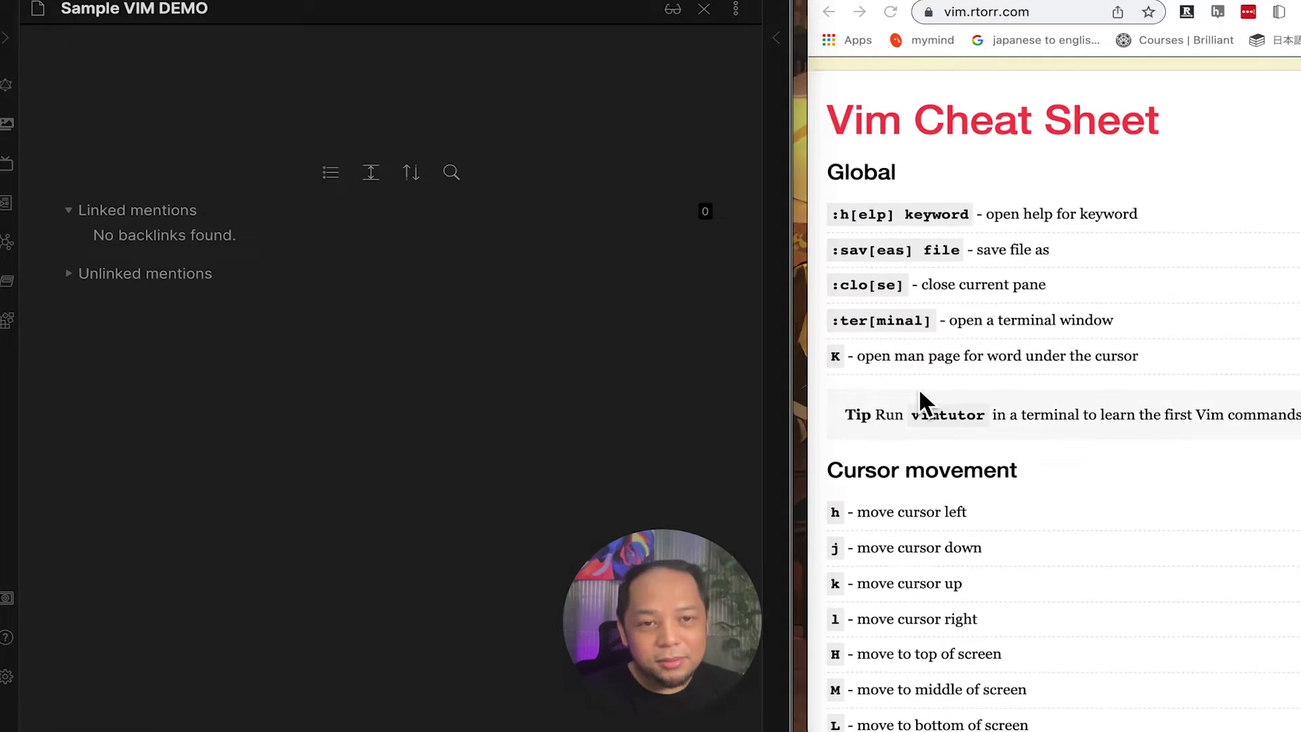
{"action": "left_click", "coordinate": [313, 71]}
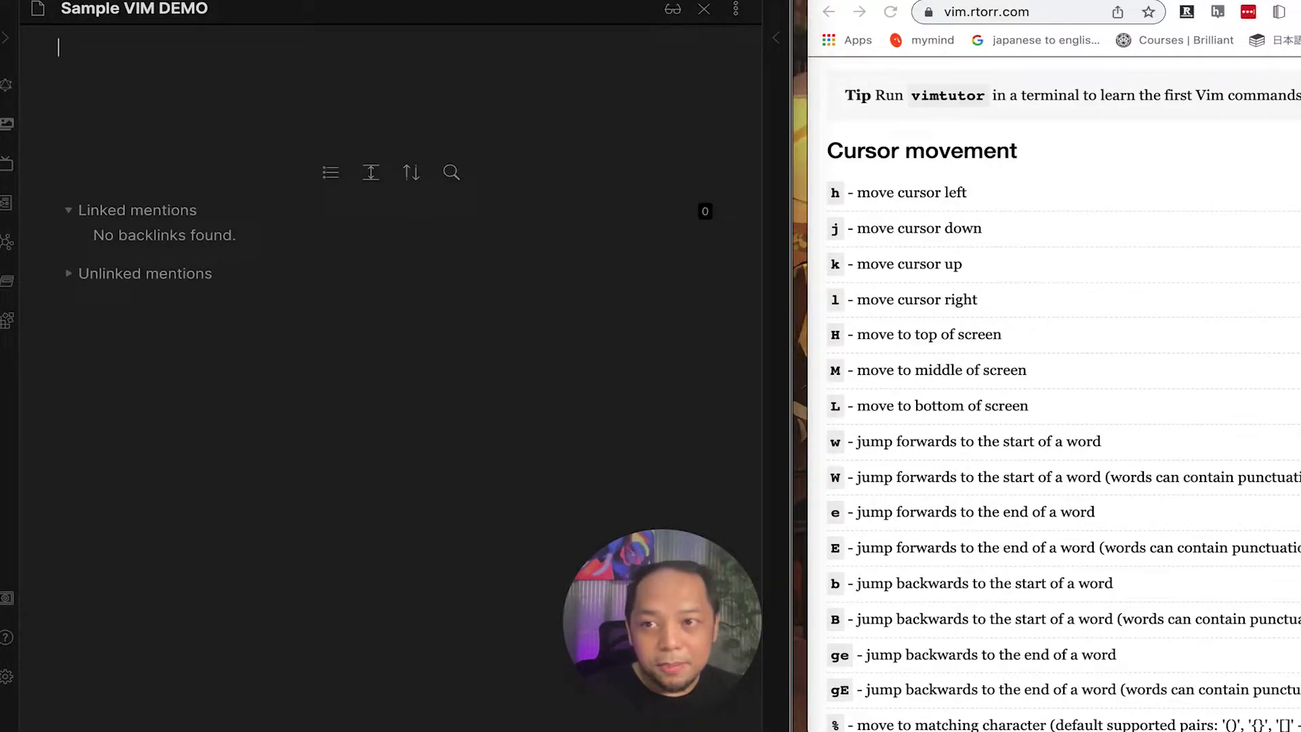
{"action": "type", "text": "Thi"}
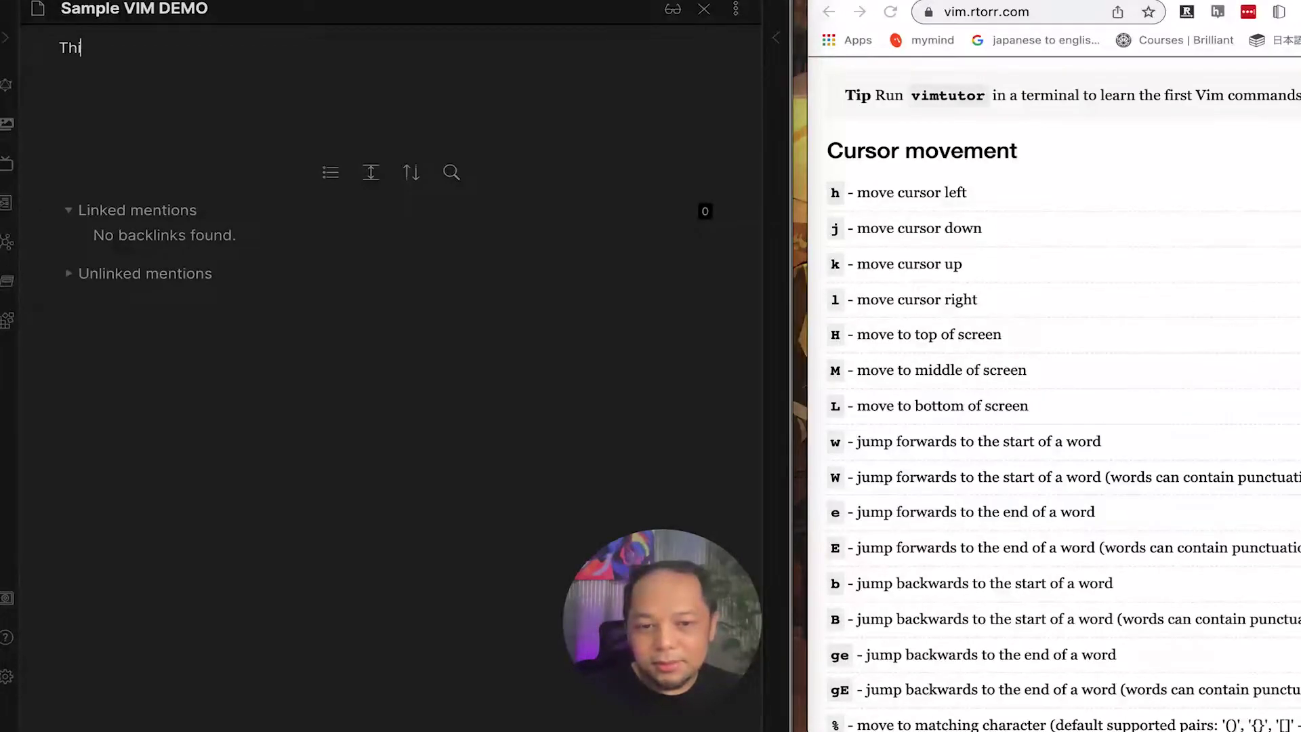
{"action": "type", "text": "s is some sampe"}
{"action": "key", "text": "BackSpace"}
{"action": "key", "text": "BackSpace"}
{"action": "type", "text": "ple text for VIM"}
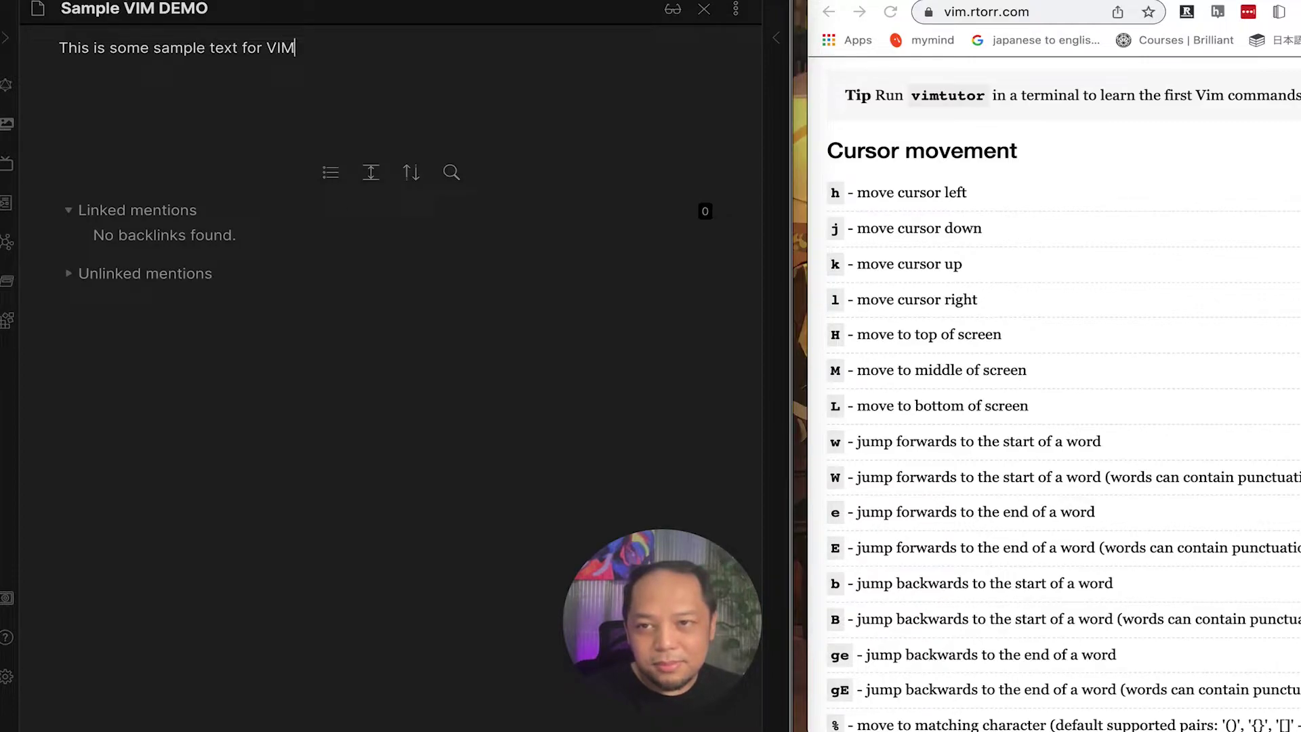
{"action": "key", "text": "BackSpace"}
{"action": "key", "text": "BackSpace"}
{"action": "key", "text": "BackSpace"}
{"action": "key", "text": "BackSpace"}
{"action": "type", "text": "a VIM D"}
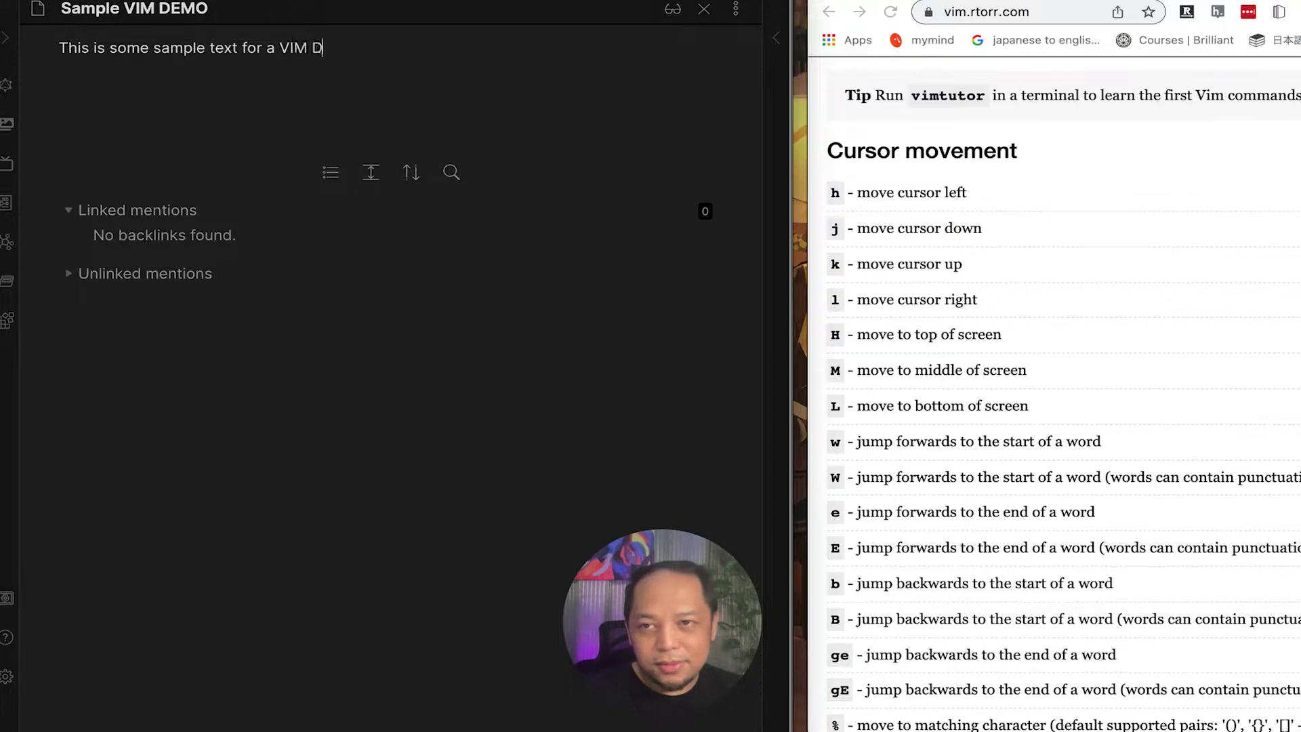
{"action": "type", "text": "EMO"}
{"action": "key", "text": "Return"}
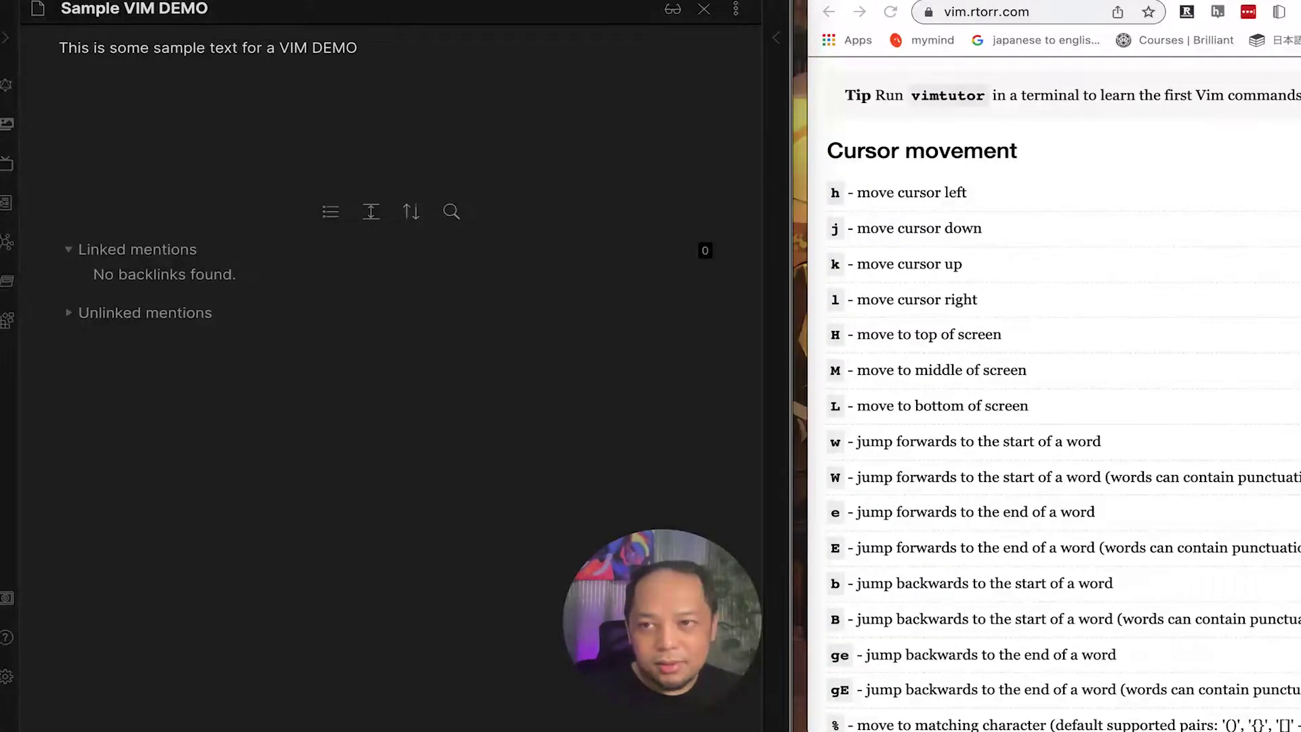
Add the lines "This is the 2nd line", "THis is the 3rd line" and "And this is the last line" below the first line.
{"action": "type", "text": "This"}
{"action": "key", "text": "BackSpace"}
{"action": "key", "text": "BackSpace"}
{"action": "key", "text": "BackSpace"}
{"action": "key", "text": "BackSpace"}
{"action": "type", "text": "This is the 2nd line"}
{"action": "key", "text": "Return"}
{"action": "type", "text": "THis is the 3rd line"}
{"action": "key", "text": "Return"}
{"action": "type", "text": "And thei"}
{"action": "key", "text": "BackSpace"}
{"action": "type", "text": "s"}
{"action": "key", "text": "BackSpace"}
{"action": "key", "text": "BackSpace"}
{"action": "type", "text": "is is the last line"}
{"action": "key", "text": "Return"}
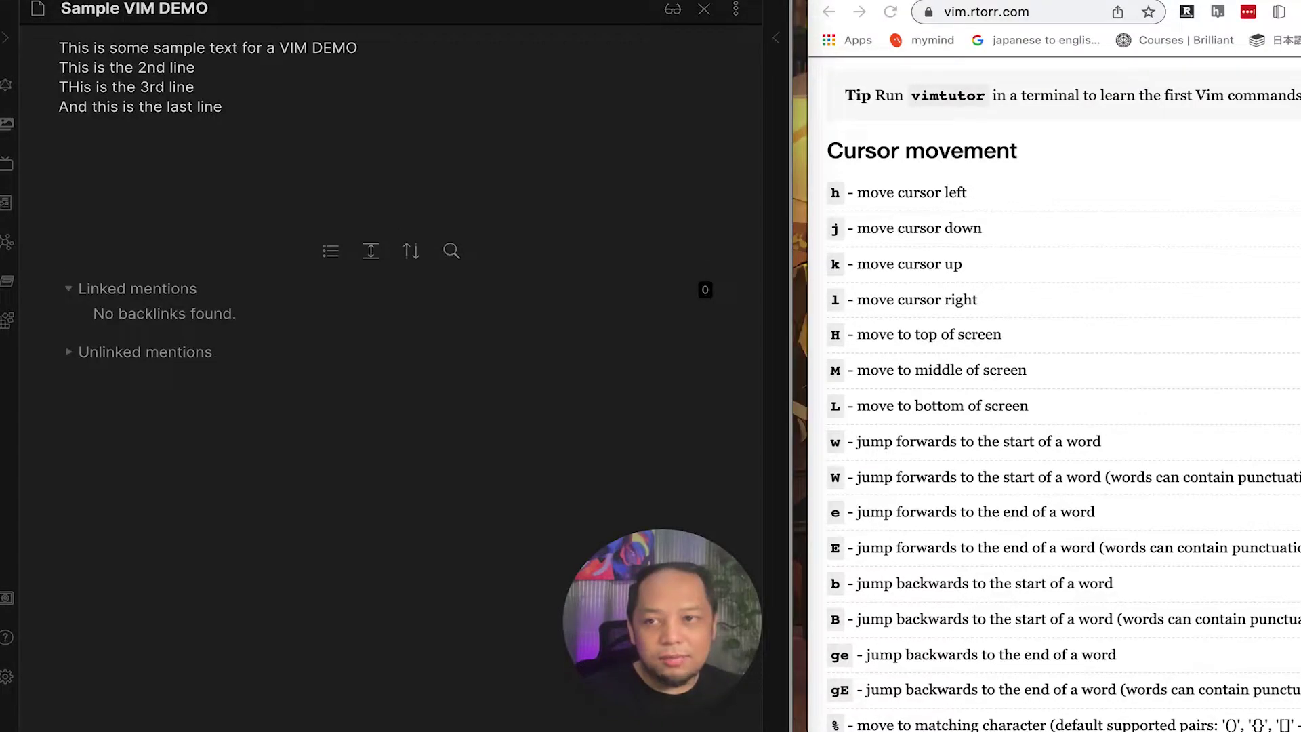
{"action": "type", "text": "kkkk"}
{"action": "key", "text": "BackSpace"}
{"action": "key", "text": "BackSpace"}
{"action": "key", "text": "BackSpace"}
{"action": "key", "text": "BackSpace"}
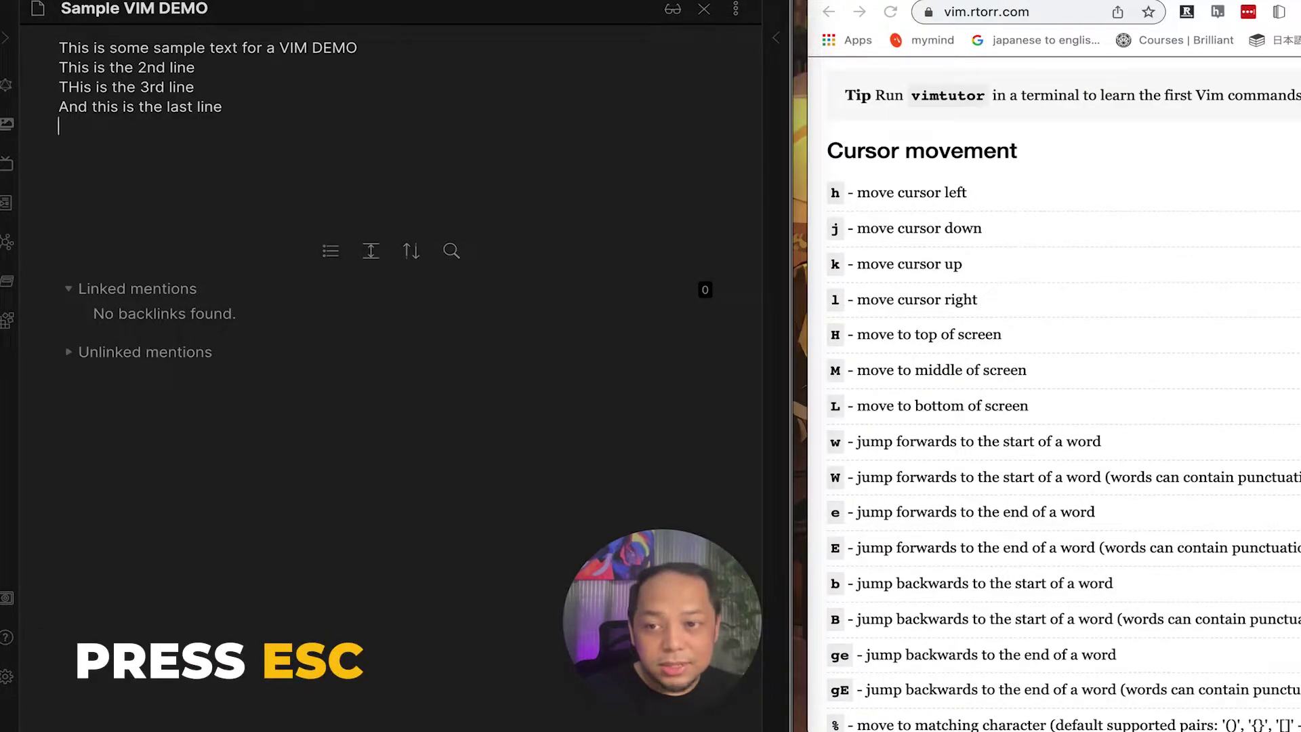
Return to Vim normal mode and move the cursor up and down through the note's lines, ending on line 1.
{"action": "key", "text": "Escape"}
{"action": "key", "text": "k"}
{"action": "key", "text": "k"}
{"action": "key", "text": "k"}
{"action": "key", "text": "k"}
{"action": "key", "text": "j"}
{"action": "key", "text": "j"}
{"action": "key", "text": "j"}
{"action": "key", "text": "j"}
{"action": "key", "text": "k"}
{"action": "key", "text": "k"}
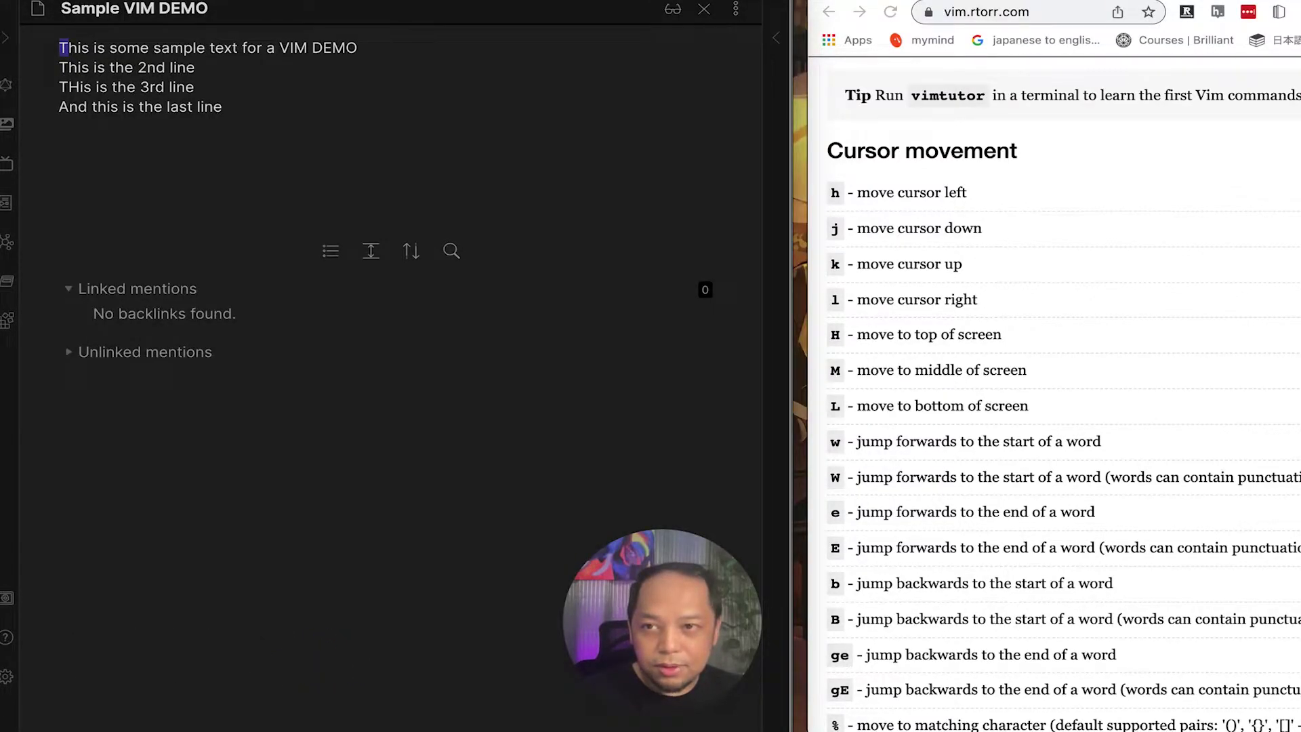
Step the cursor between lines 1 and 2, down to the last text line, and back up to line 1.
{"action": "key", "text": "j"}
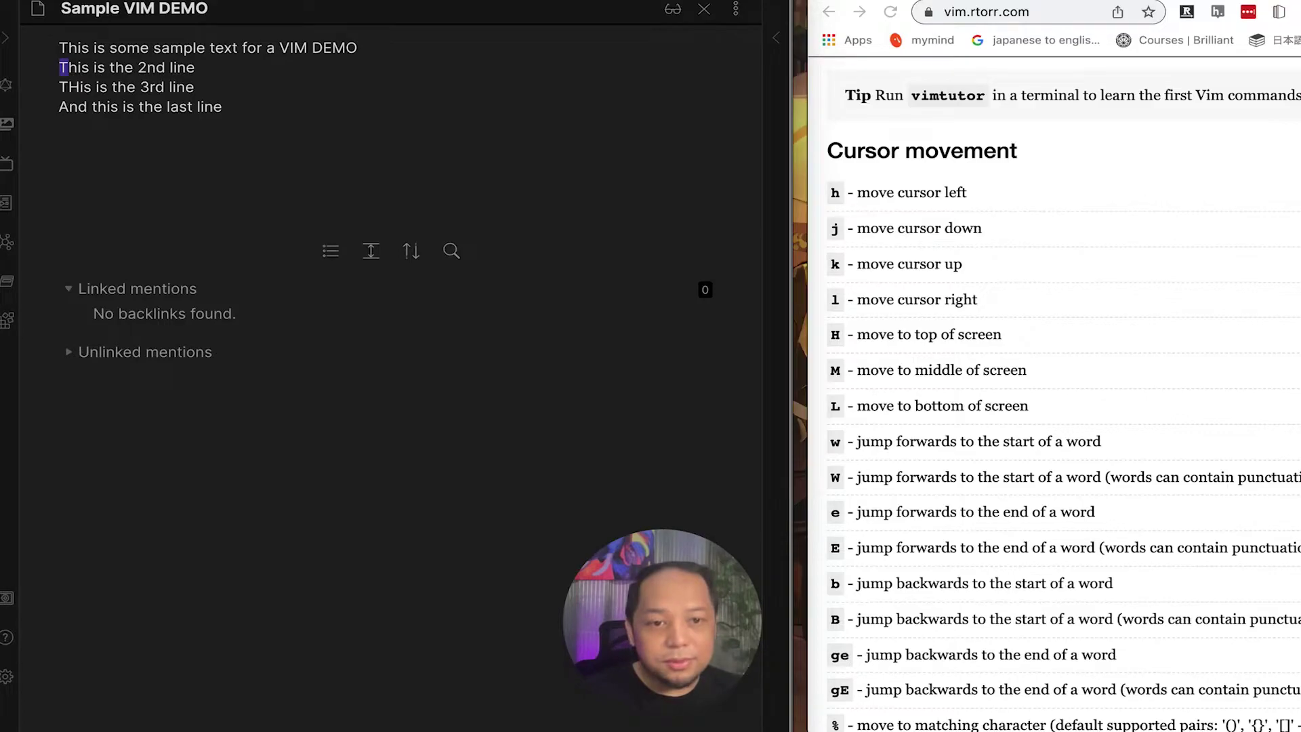
{"action": "key", "text": "k"}
{"action": "key", "text": "j"}
{"action": "key", "text": "j"}
{"action": "key", "text": "j"}
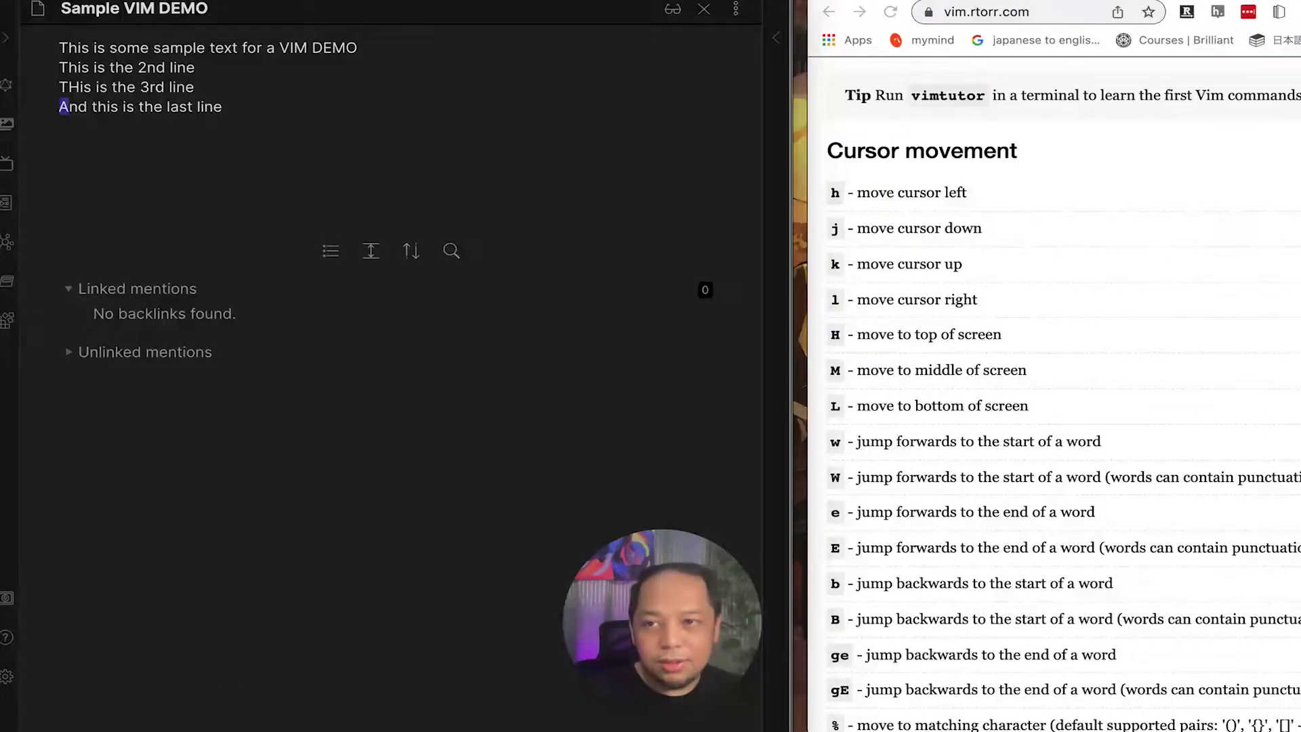
{"action": "key", "text": "k"}
{"action": "key", "text": "k"}
{"action": "key", "text": "k"}
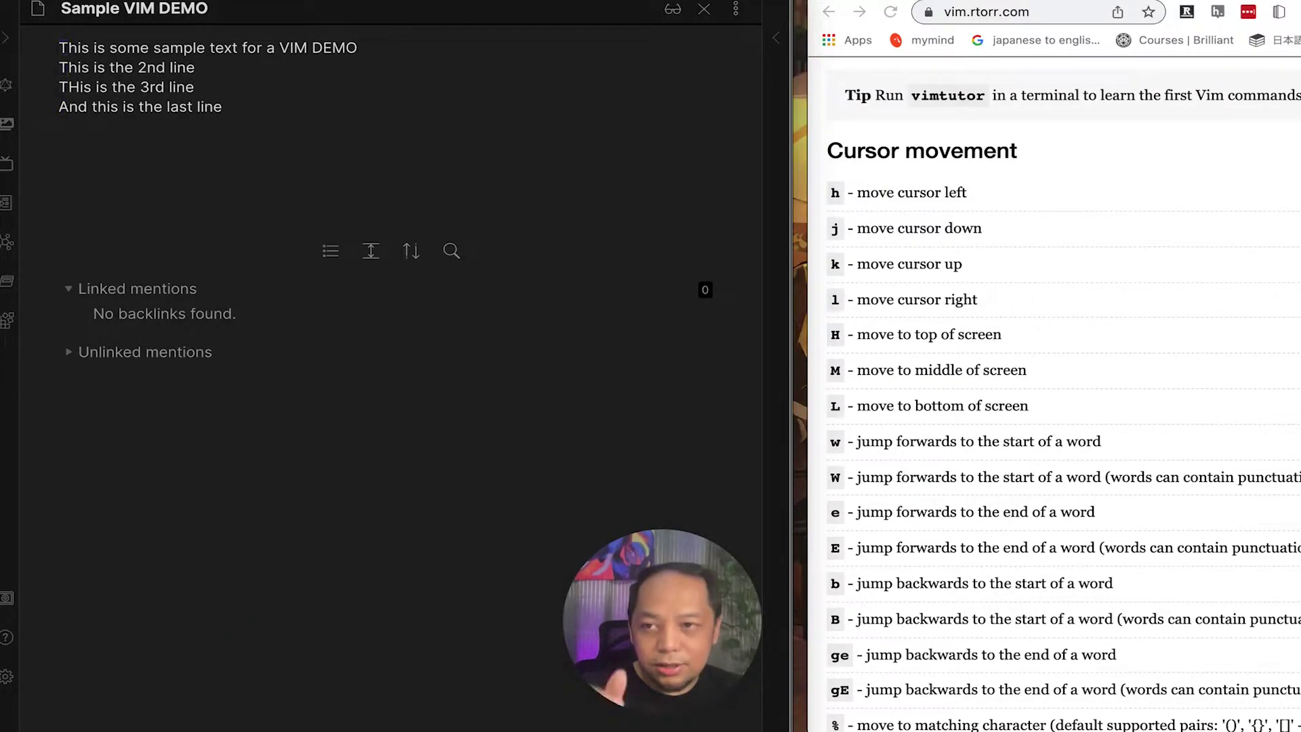
Enlarge the note display by four zoom levels and move the cursor down to "And this is the last line" and back to line 1.
{"action": "key", "text": "super+equal"}
{"action": "key", "text": "super+equal"}
{"action": "key", "text": "super+equal"}
{"action": "key", "text": "super+equal"}
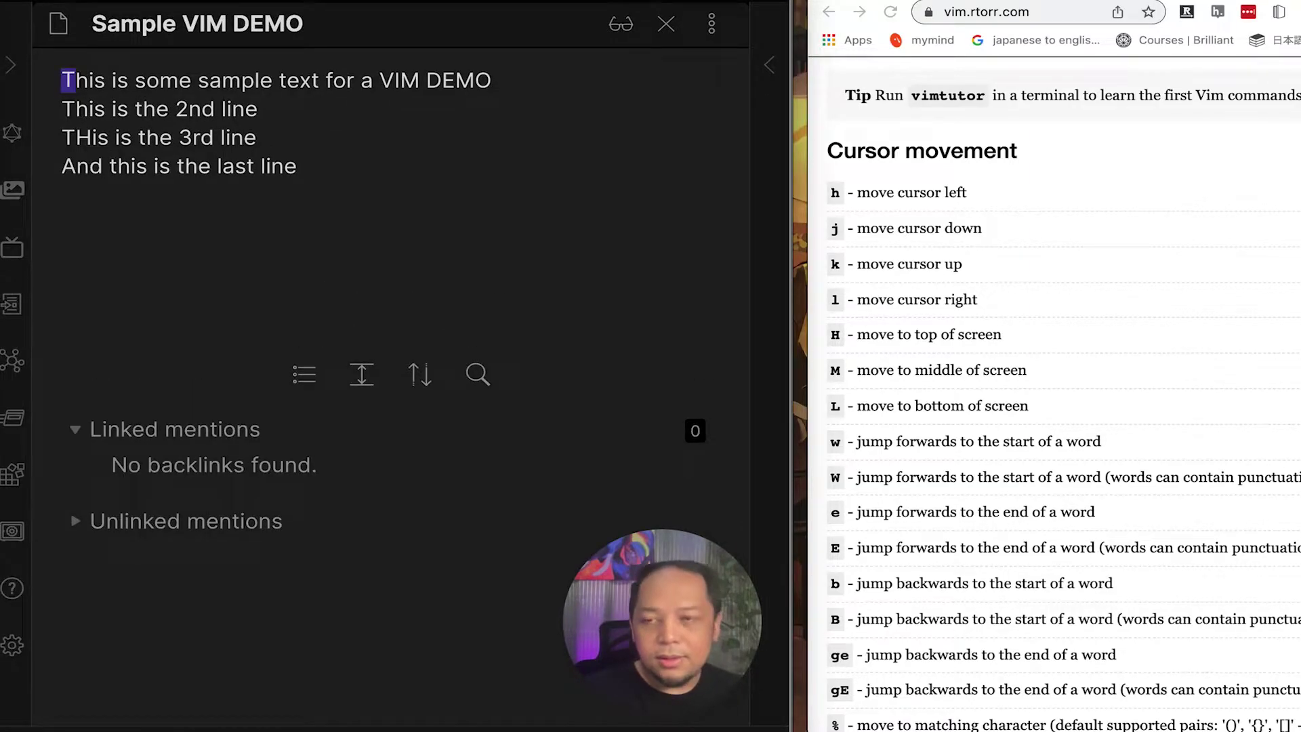
{"action": "key", "text": "j"}
{"action": "key", "text": "j"}
{"action": "key", "text": "j"}
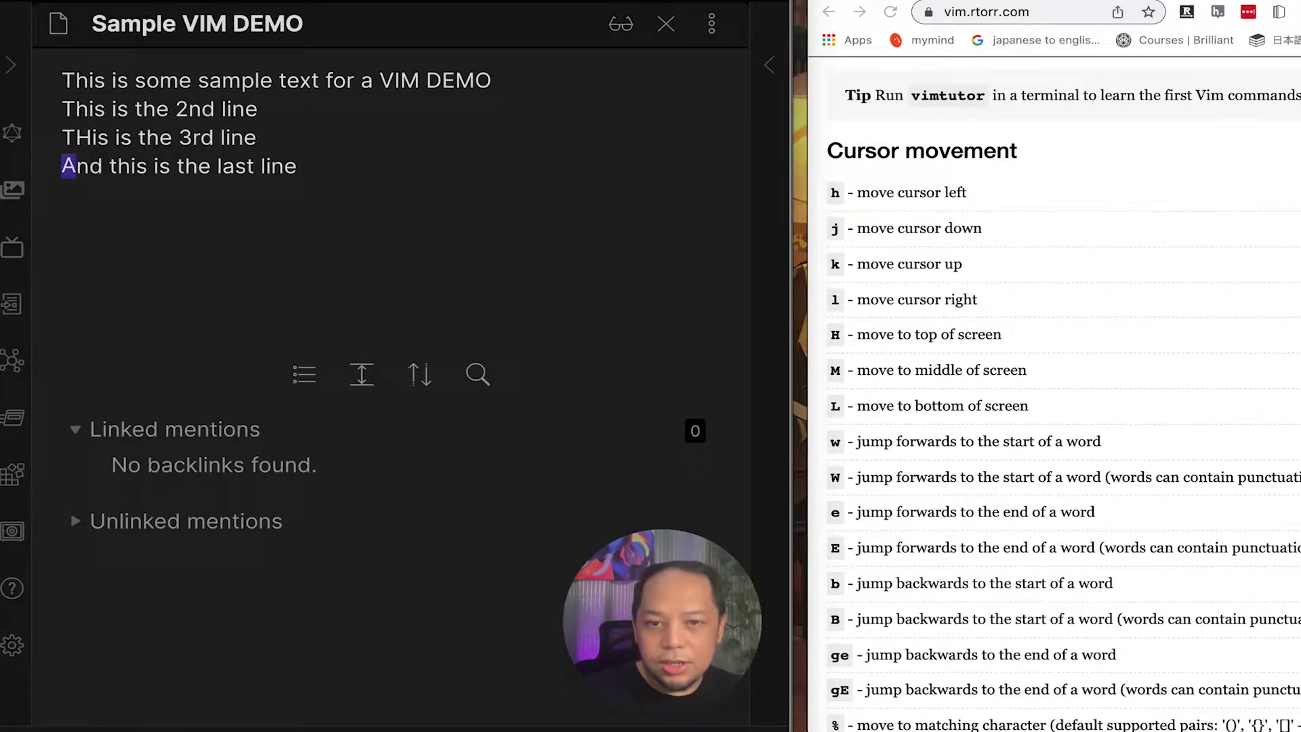
{"action": "key", "text": "k"}
{"action": "key", "text": "k"}
{"action": "key", "text": "k"}
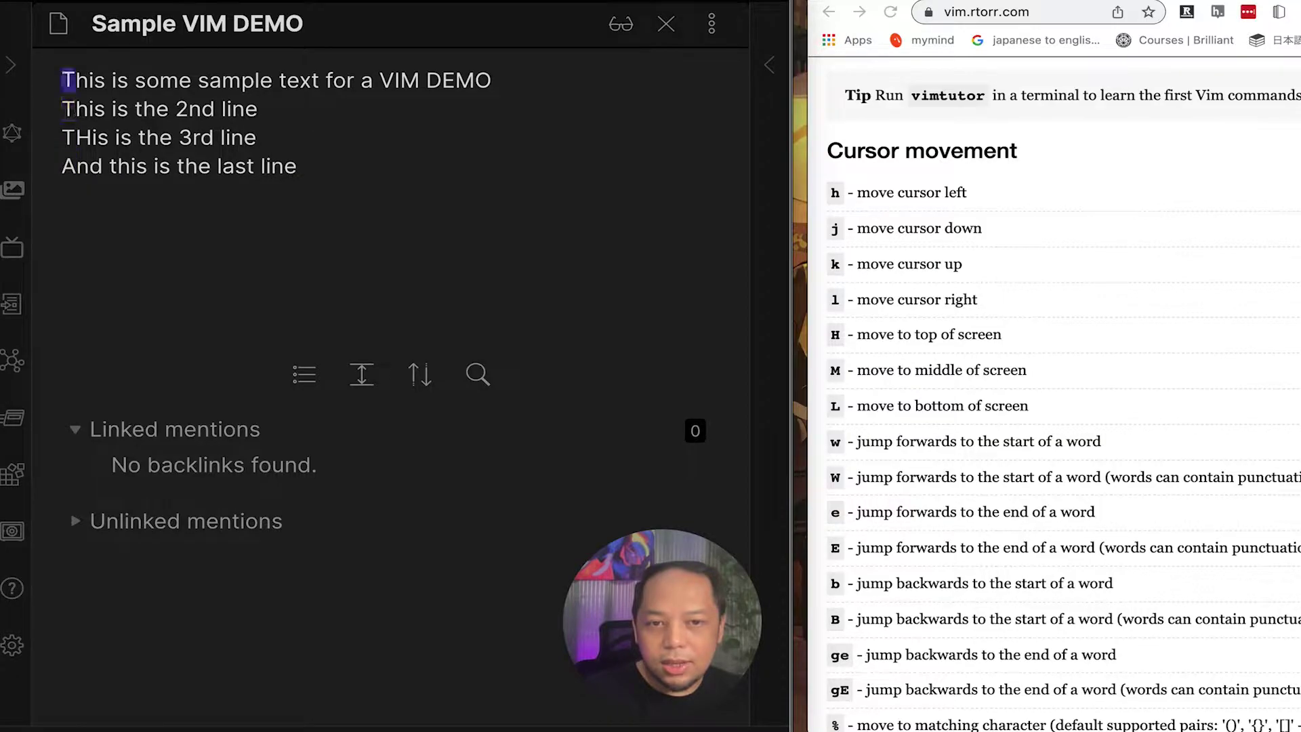
Move the cursor forward character by character along line 1 into the word "sample".
{"action": "key", "text": "l"}
{"action": "key", "text": "l"}
{"action": "key", "text": "l"}
{"action": "key", "text": "l"}
{"action": "key", "text": "l"}
{"action": "key", "text": "l"}
{"action": "key", "text": "l"}
{"action": "key", "text": "l"}
{"action": "key", "text": "l"}
{"action": "key", "text": "l"}
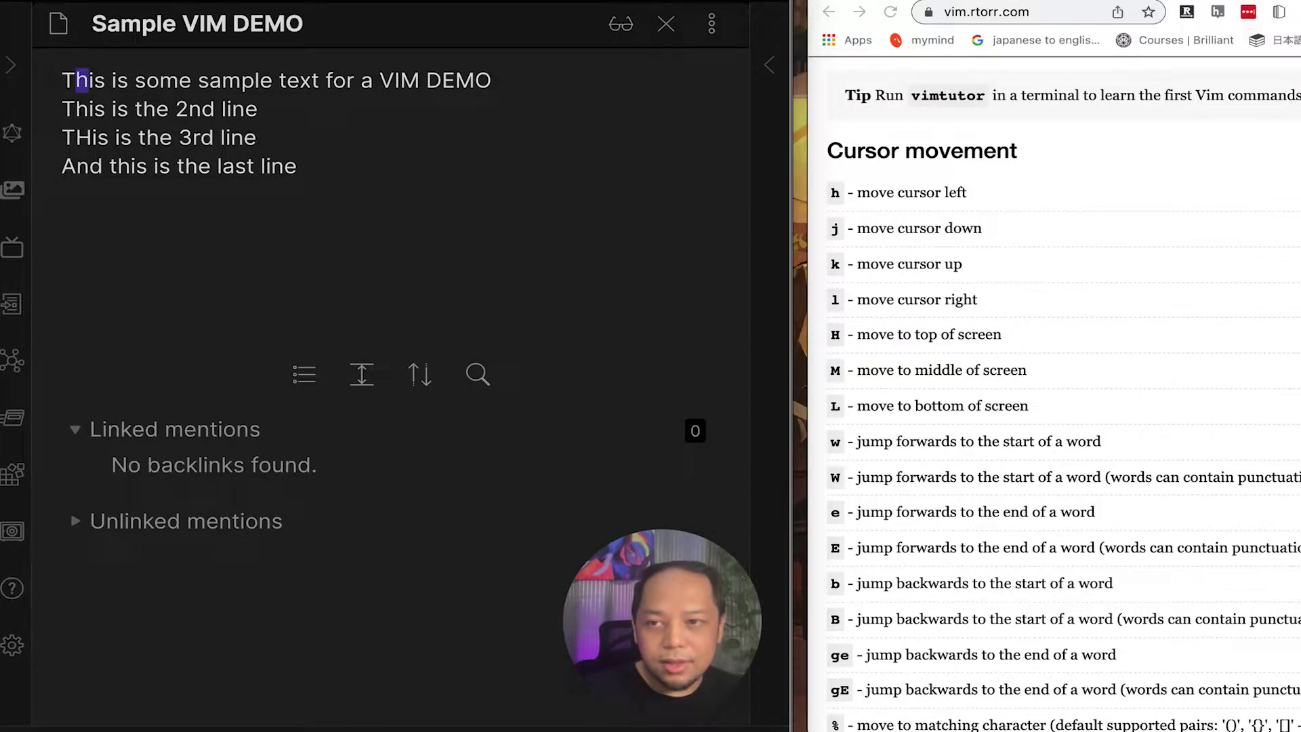
{"action": "key", "text": "l"}
{"action": "key", "text": "l"}
{"action": "key", "text": "l"}
{"action": "key", "text": "l"}
{"action": "key", "text": "l"}
{"action": "key", "text": "l"}
{"action": "key", "text": "l"}
{"action": "key", "text": "l"}
{"action": "key", "text": "l"}
{"action": "key", "text": "l"}
{"action": "key", "text": "l"}
{"action": "key", "text": "l"}
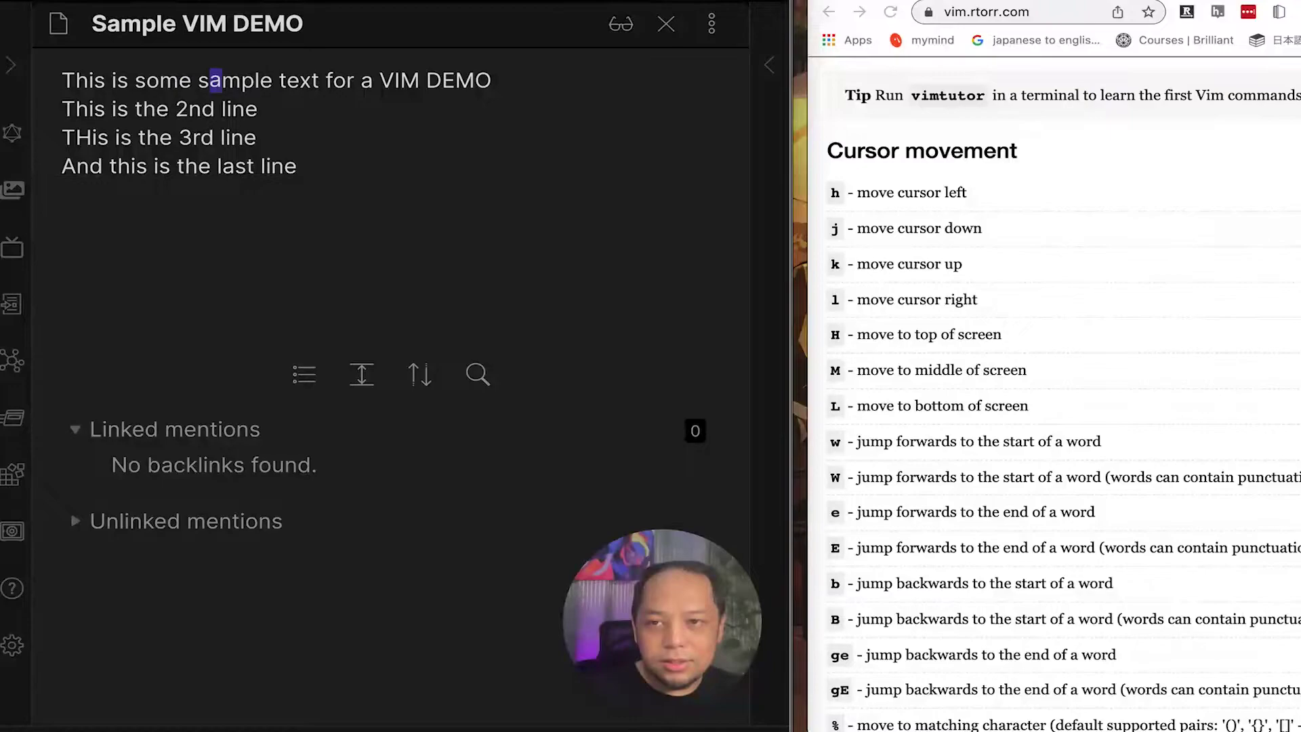
{"action": "key", "text": "l"}
Move the cursor backward character by character along line 1 to the last letter of "This".
{"action": "key", "text": "h"}
{"action": "key", "text": "h"}
{"action": "key", "text": "h"}
{"action": "key", "text": "h"}
{"action": "key", "text": "h"}
{"action": "key", "text": "h"}
{"action": "key", "text": "h"}
{"action": "key", "text": "h"}
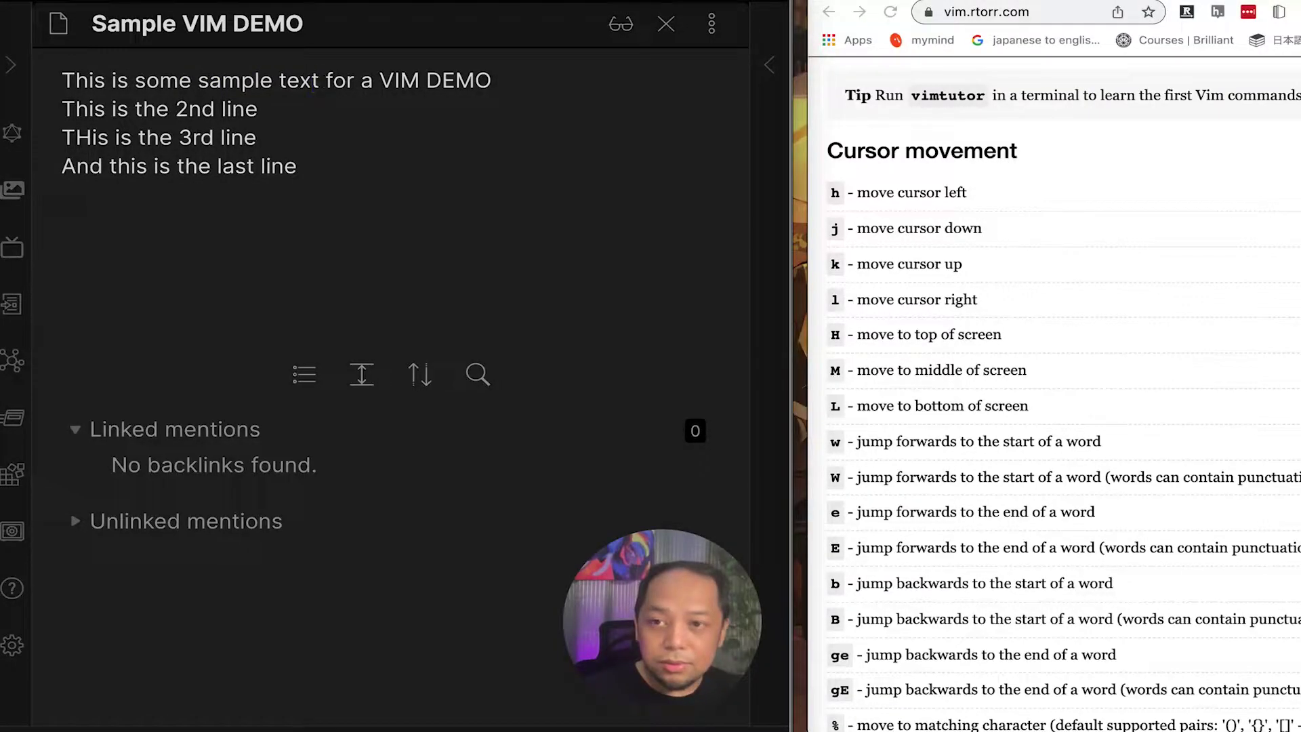
{"action": "key", "text": "h"}
{"action": "key", "text": "h"}
{"action": "key", "text": "h"}
{"action": "key", "text": "h"}
{"action": "key", "text": "h"}
{"action": "key", "text": "h"}
{"action": "key", "text": "h"}
{"action": "key", "text": "h"}
{"action": "key", "text": "h"}
{"action": "key", "text": "h"}
{"action": "key", "text": "h"}
{"action": "key", "text": "h"}
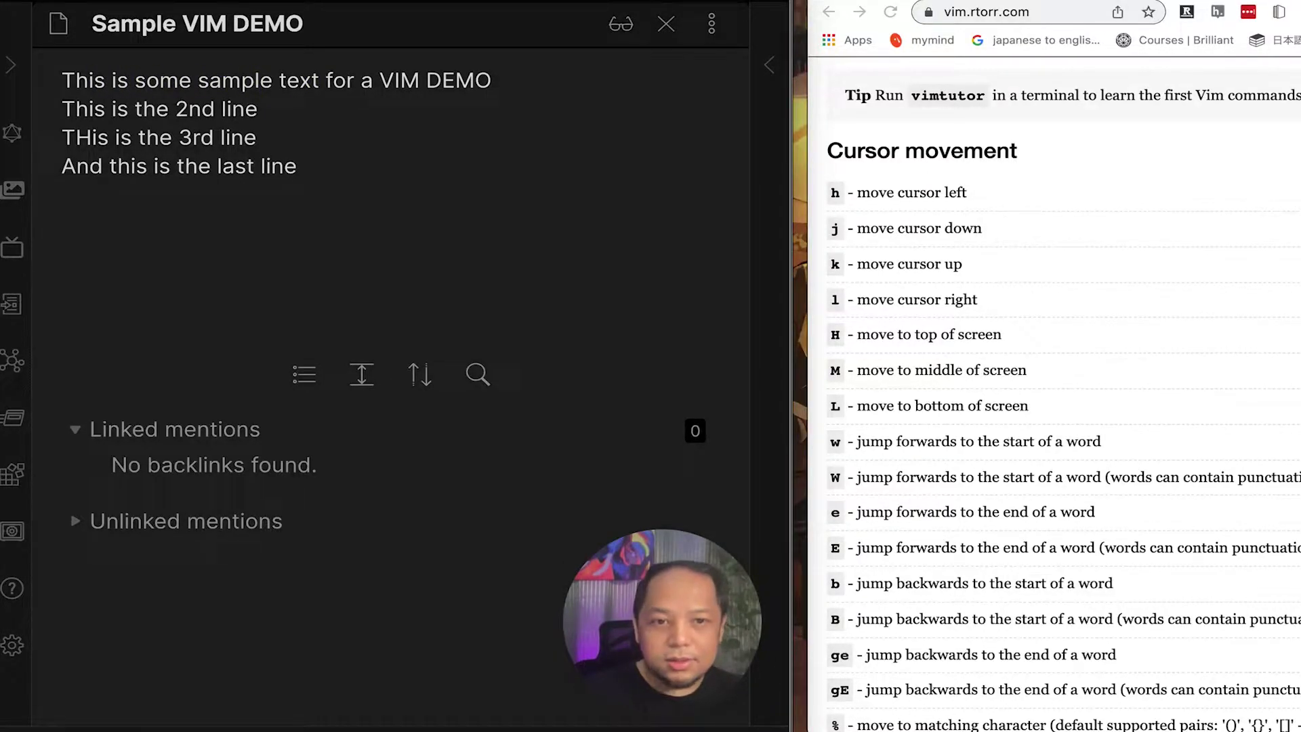
Move the cursor down to the last text line, and jump it to the top, middle and bottom of the screen in turn.
{"action": "key", "text": "j"}
{"action": "key", "text": "j"}
{"action": "key", "text": "j"}
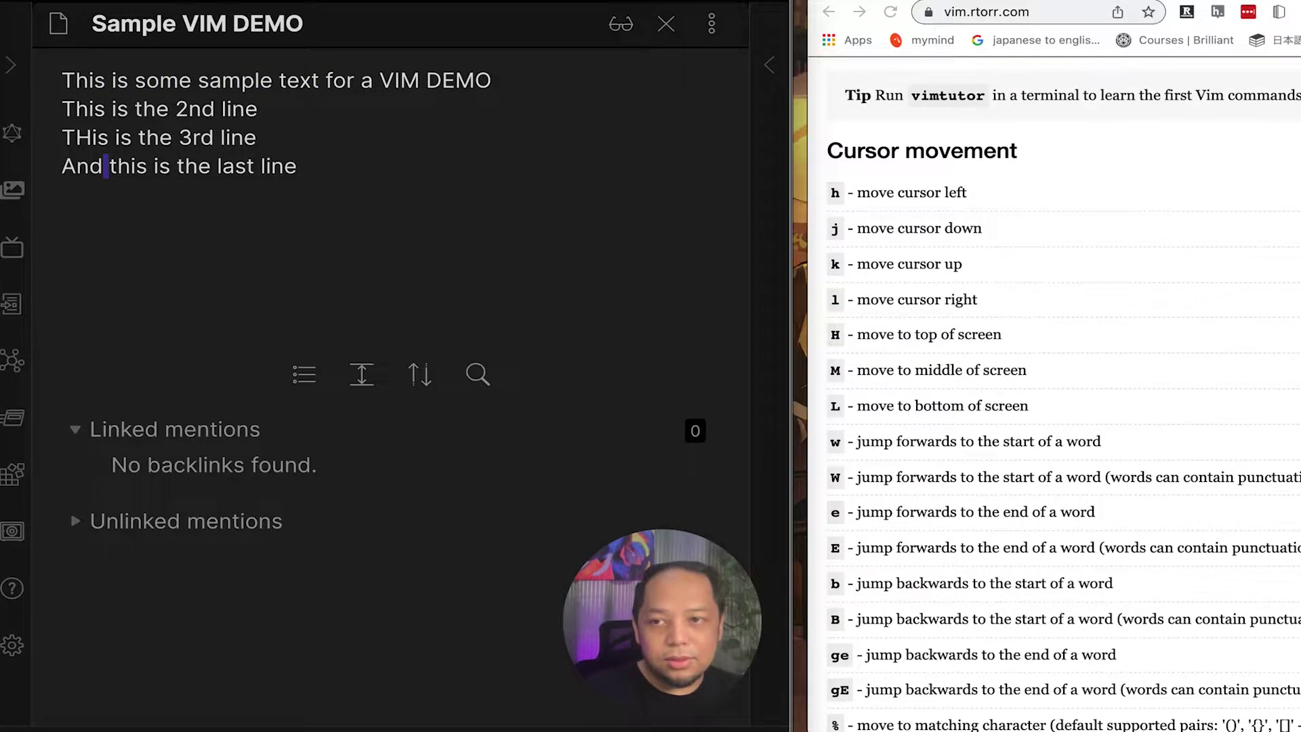
{"action": "key", "text": "shift+h"}
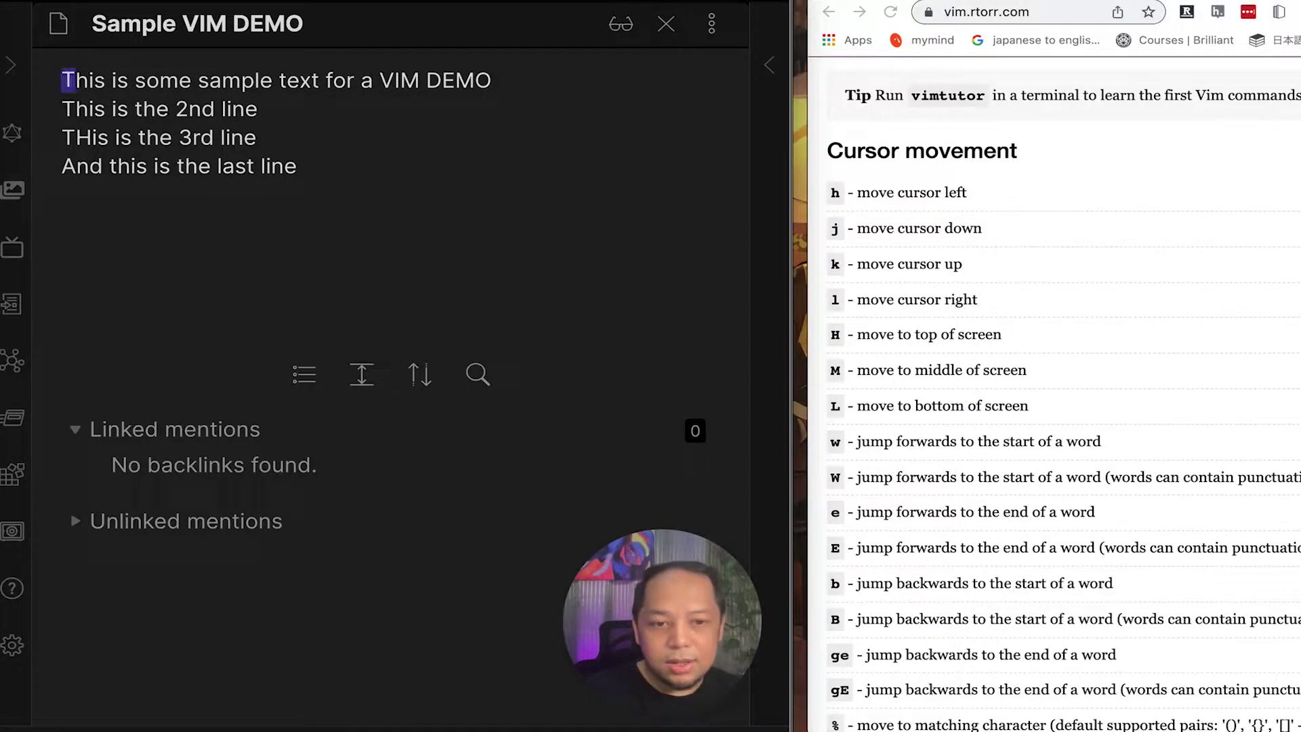
{"action": "key", "text": "shift+m"}
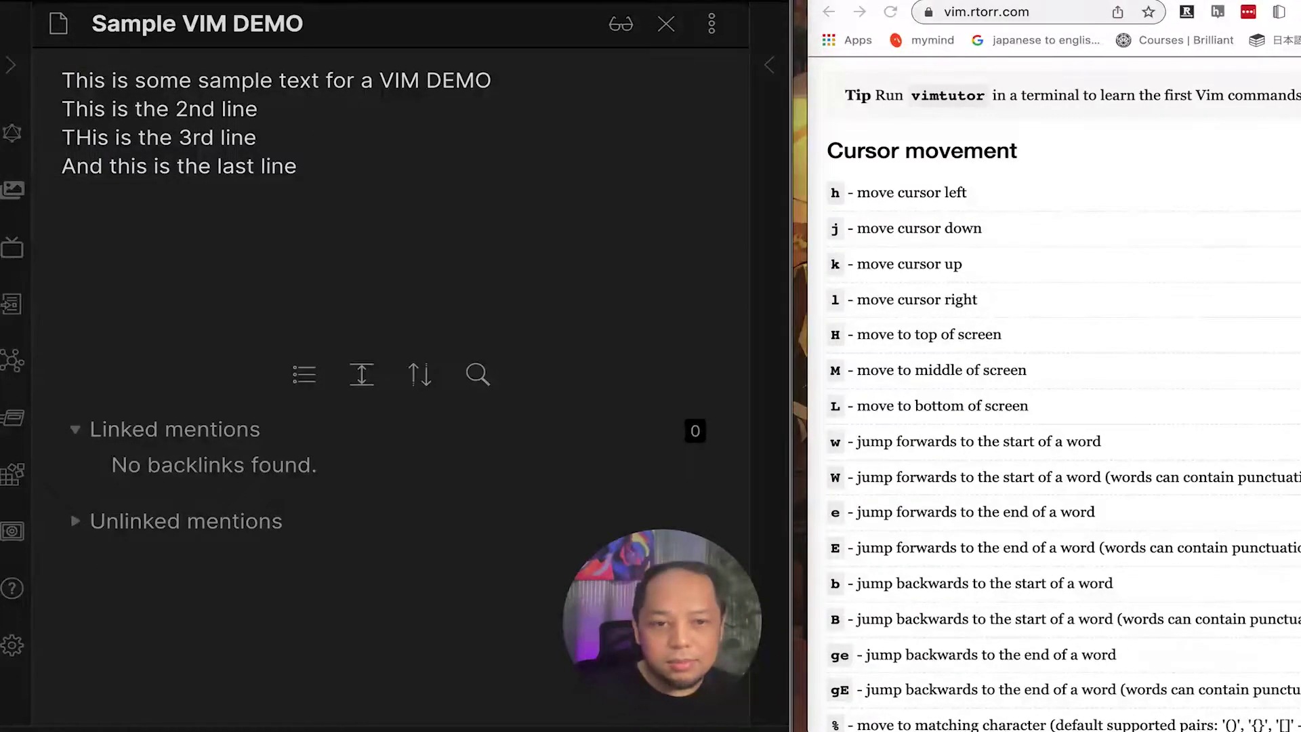
{"action": "key", "text": "shift+l"}
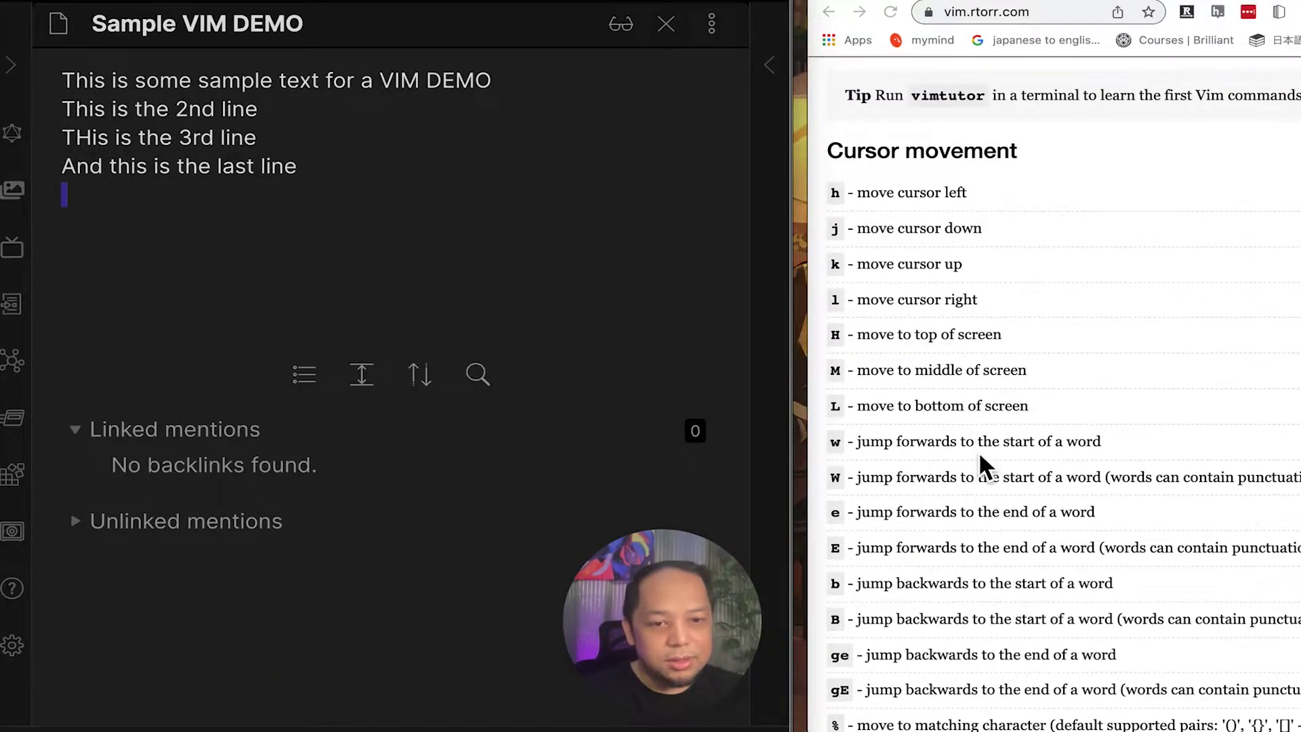
Return the cursor to line 1 and jump forwards by word starts to "VIM".
{"action": "scroll", "coordinate": [979, 450], "scroll_direction": "down", "scroll_amount": 5}
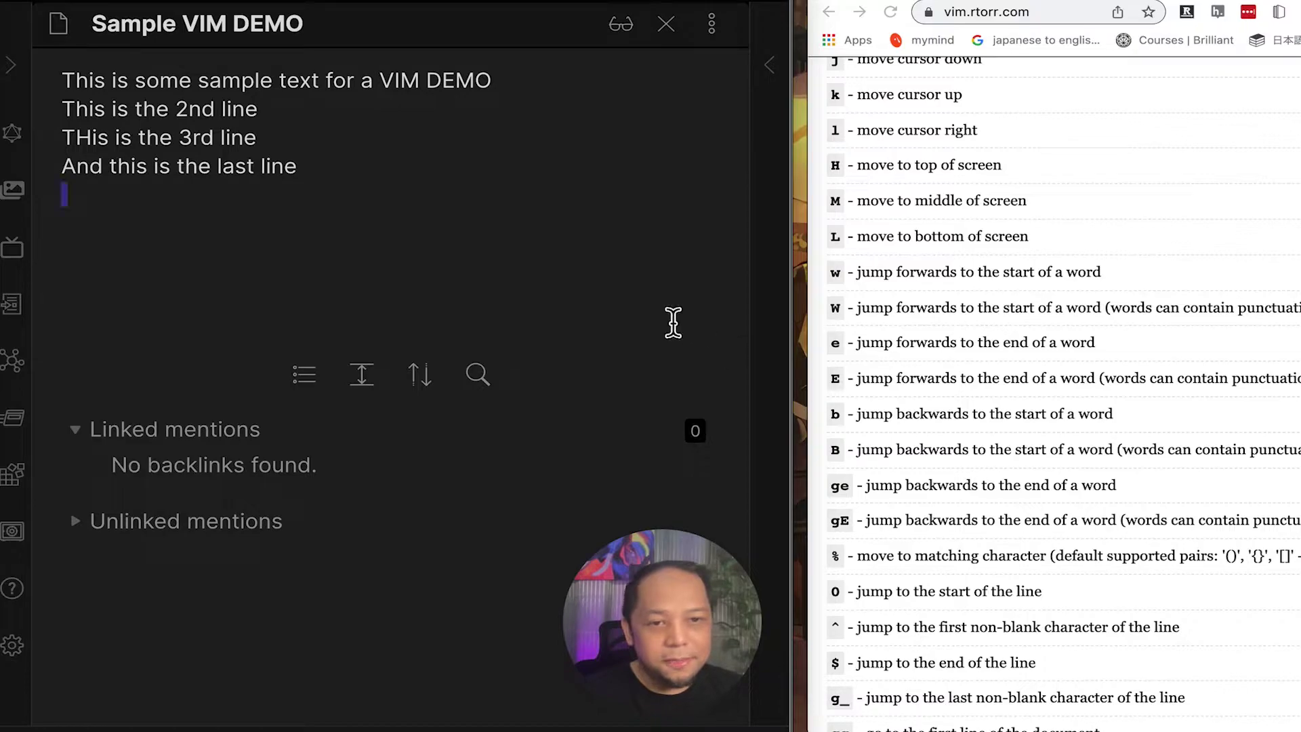
{"action": "key", "text": "k"}
{"action": "key", "text": "k"}
{"action": "key", "text": "k"}
{"action": "key", "text": "k"}
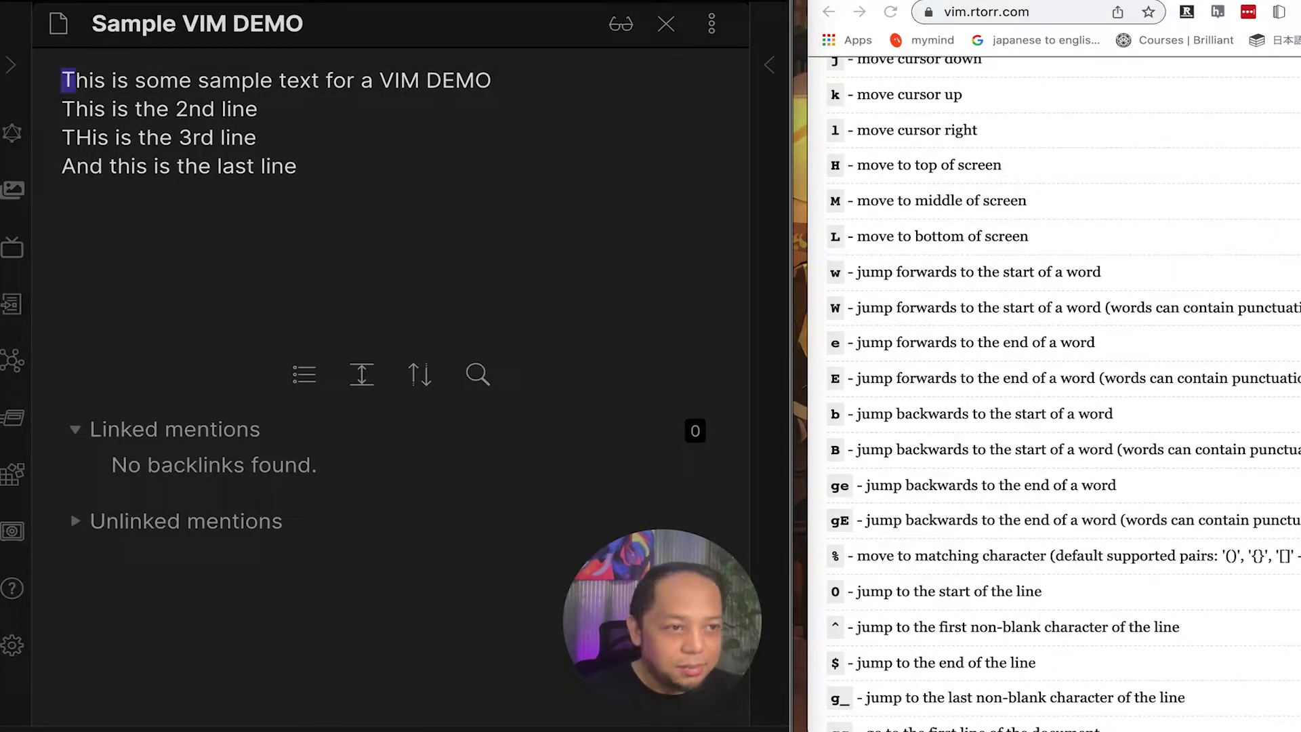
{"action": "key", "text": "w"}
{"action": "key", "text": "w"}
{"action": "key", "text": "w"}
{"action": "key", "text": "w"}
{"action": "key", "text": "w"}
{"action": "key", "text": "w"}
{"action": "key", "text": "w"}
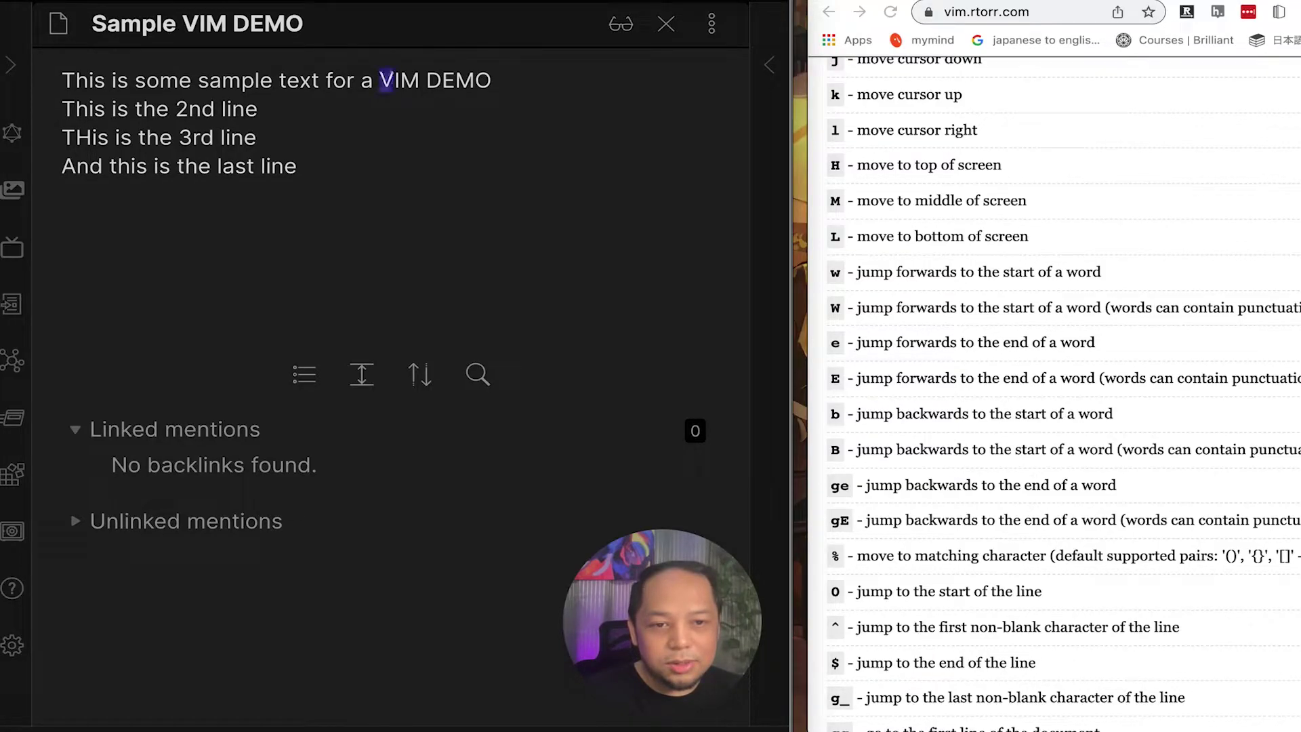
Jump the cursor to the end of line 1 and step forwards through the ends of five more words.
{"action": "key", "text": "dollar"}
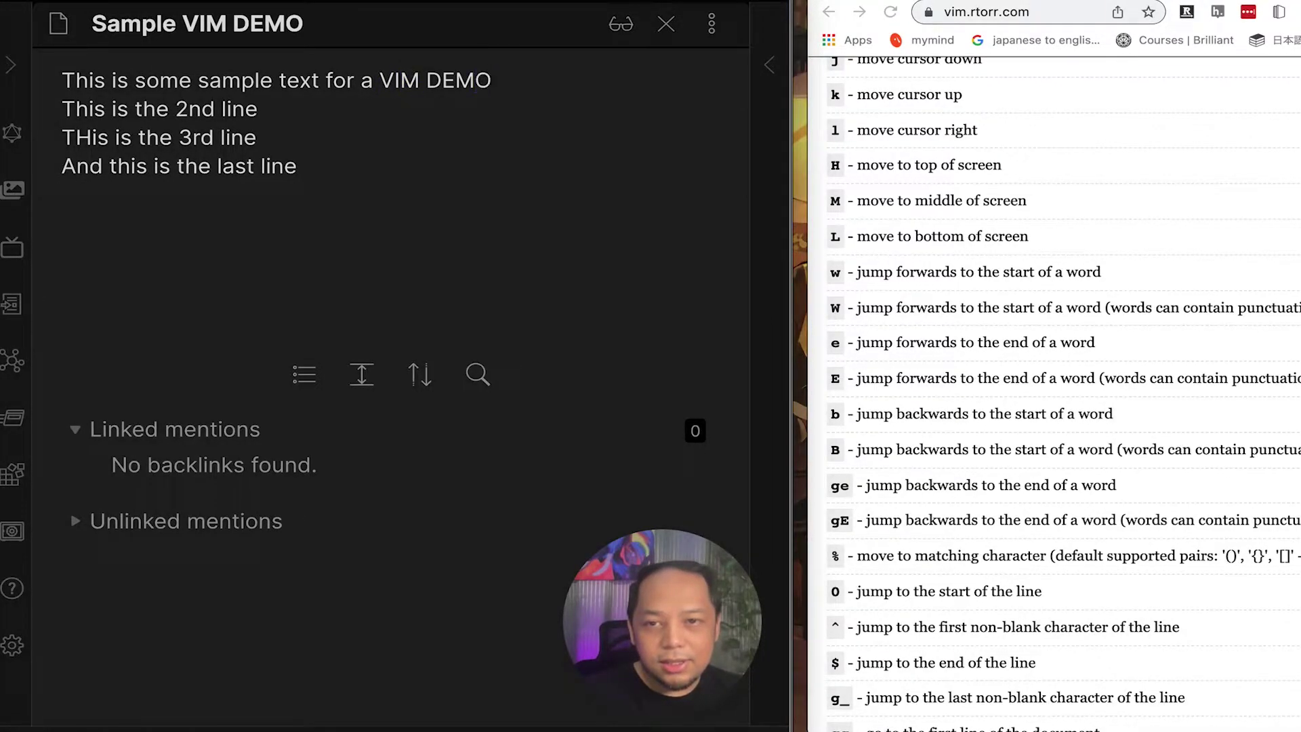
{"action": "key", "text": "e"}
{"action": "key", "text": "e"}
{"action": "key", "text": "e"}
{"action": "key", "text": "e"}
{"action": "key", "text": "e"}
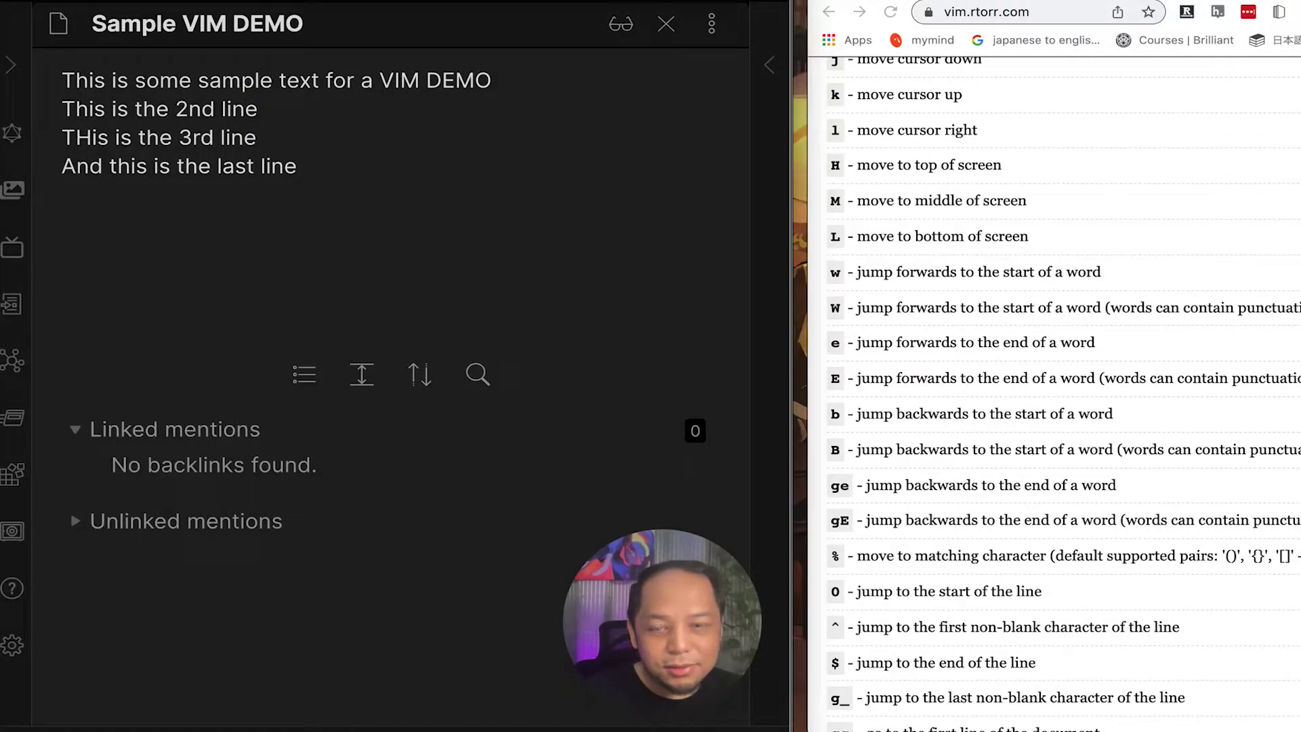
Jump the cursor backwards by word starts to "some" in line 1, and examine the cheat sheet's line and document jump commands.
{"action": "key", "text": "b"}
{"action": "key", "text": "b"}
{"action": "key", "text": "b"}
{"action": "key", "text": "b"}
{"action": "key", "text": "b"}
{"action": "key", "text": "b"}
{"action": "key", "text": "b"}
{"action": "key", "text": "b"}
{"action": "key", "text": "b"}
{"action": "key", "text": "b"}
{"action": "key", "text": "b"}
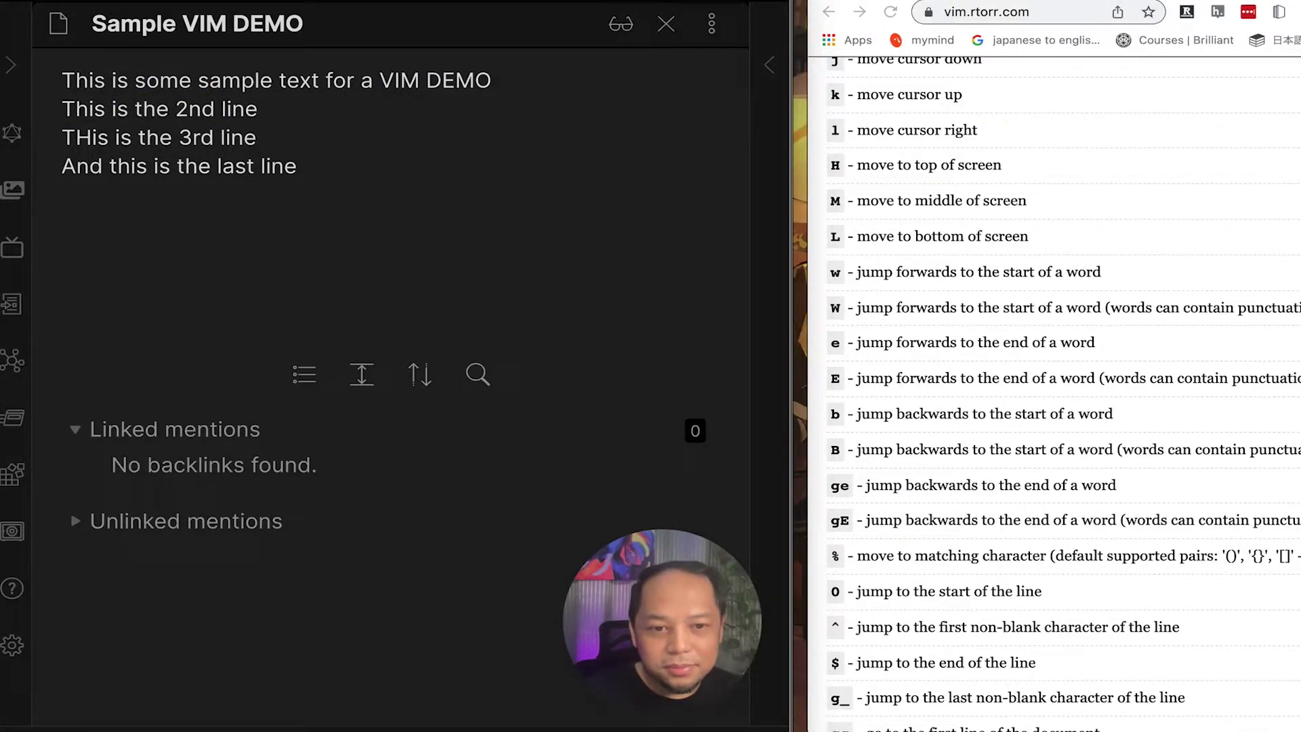
{"action": "scroll", "coordinate": [954, 495], "scroll_direction": "down", "scroll_amount": 4}
{"action": "scroll", "coordinate": [956, 501], "scroll_direction": "down", "scroll_amount": 1}
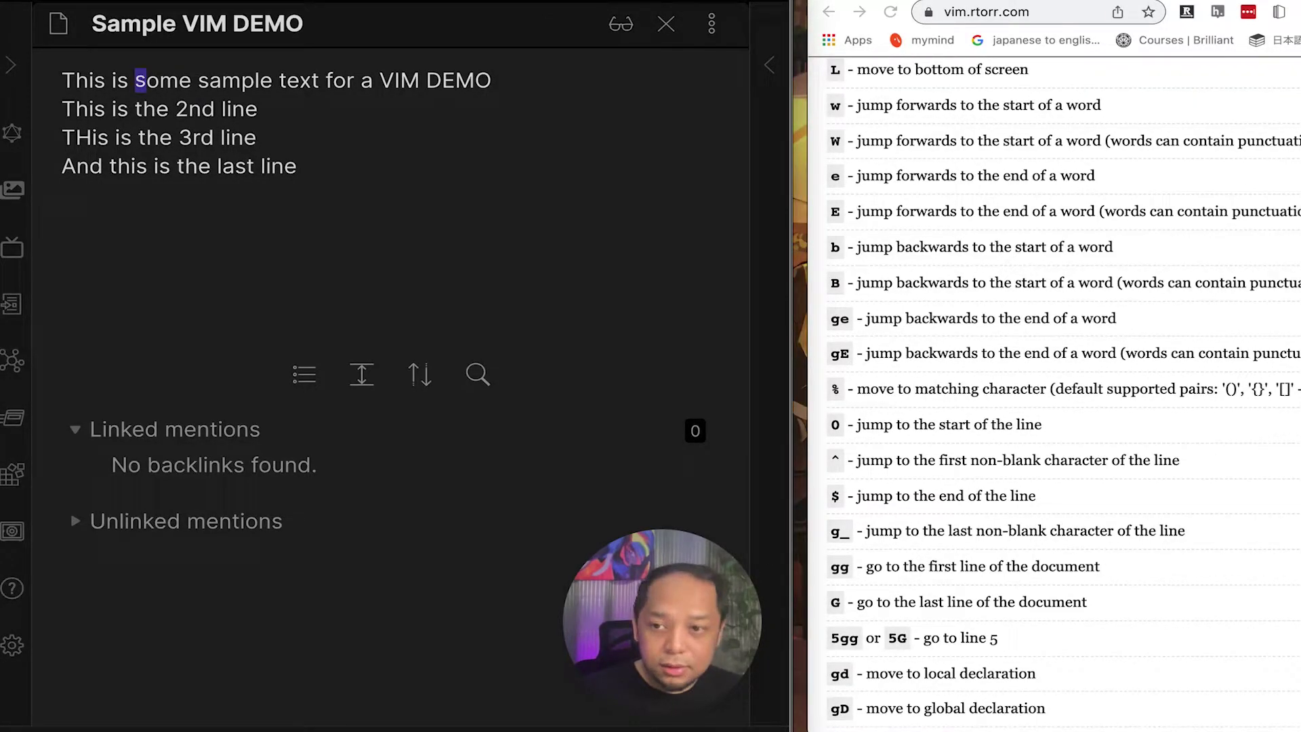
Try the backwards jump to a word end in line 1, and move the cursor left to the line's first character.
{"action": "key", "text": "j"}
{"action": "key", "text": "k"}
{"action": "key", "text": "g"}
{"action": "key", "text": "e"}
{"action": "key", "text": "h"}
{"action": "key", "text": "h"}
{"action": "key", "text": "h"}
{"action": "key", "text": "h"}
{"action": "key", "text": "h"}
{"action": "key", "text": "h"}
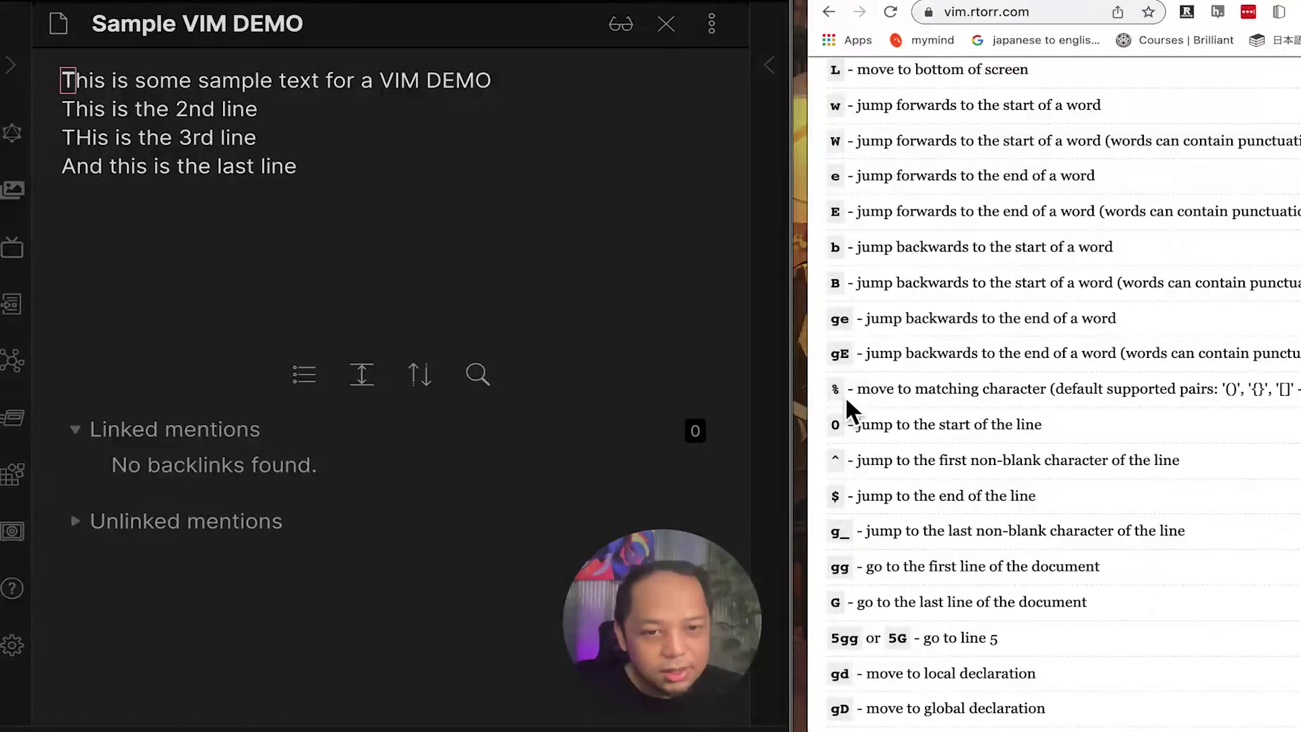
Examine the cheat sheet's backwards and line jump commands, and step the cursor down and back up through the note's lines.
{"action": "scroll", "coordinate": [844, 396], "scroll_direction": "up", "scroll_amount": 5}
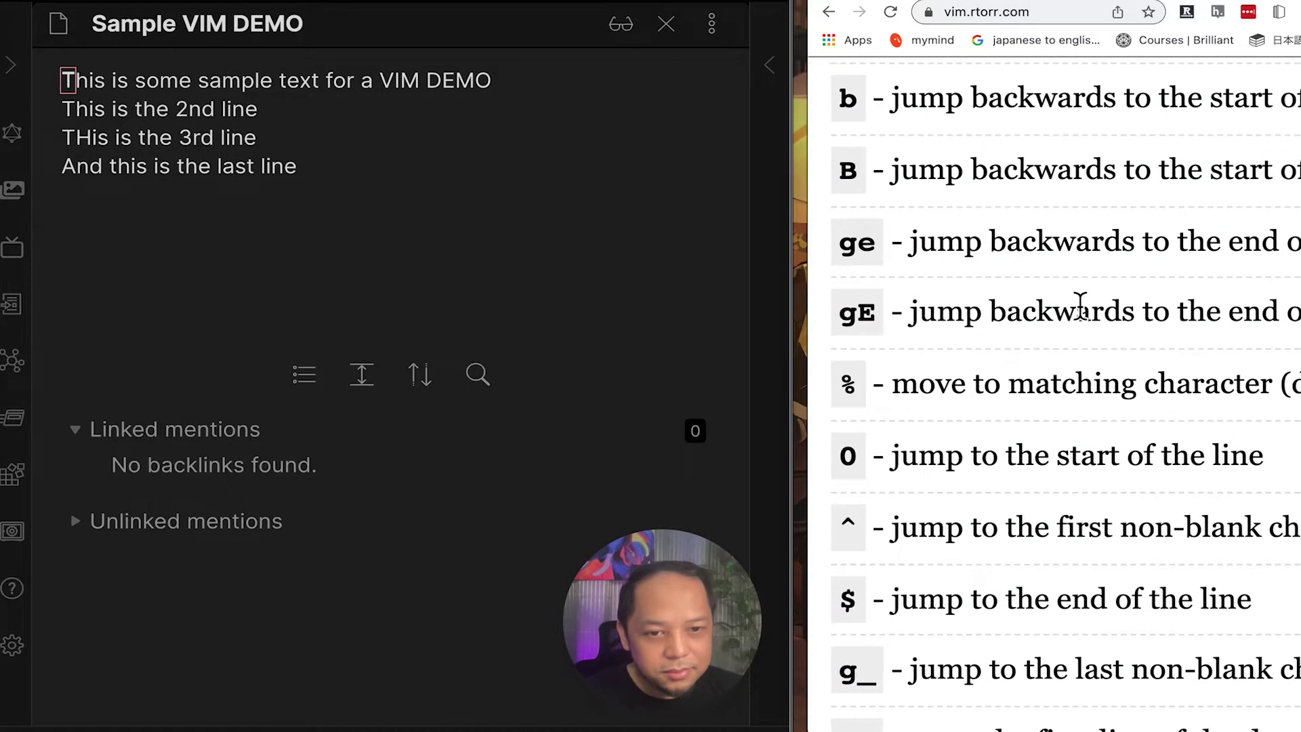
{"action": "scroll", "coordinate": [1080, 303], "scroll_direction": "left", "scroll_amount": 1}
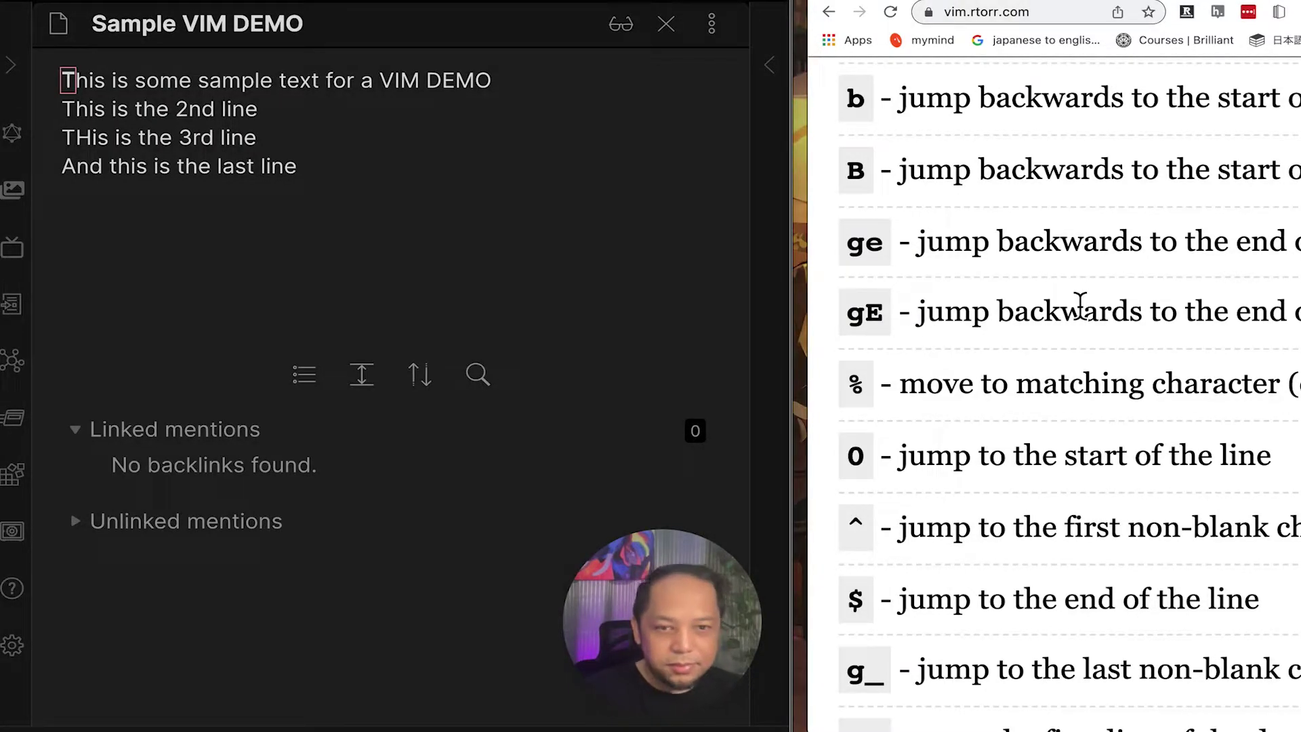
{"action": "scroll", "coordinate": [1080, 303], "scroll_direction": "down", "scroll_amount": 4}
{"action": "scroll", "coordinate": [1080, 301], "scroll_direction": "up", "scroll_amount": 6}
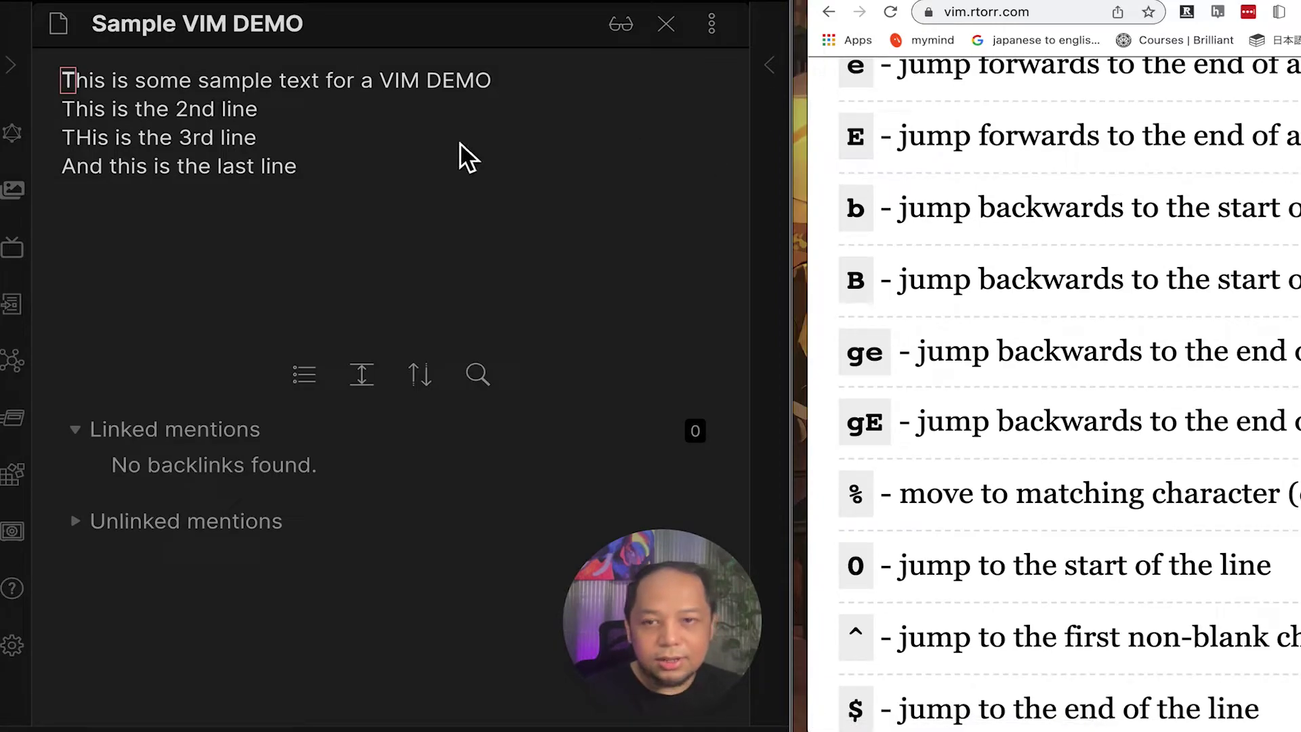
{"action": "left_click", "coordinate": [421, 145]}
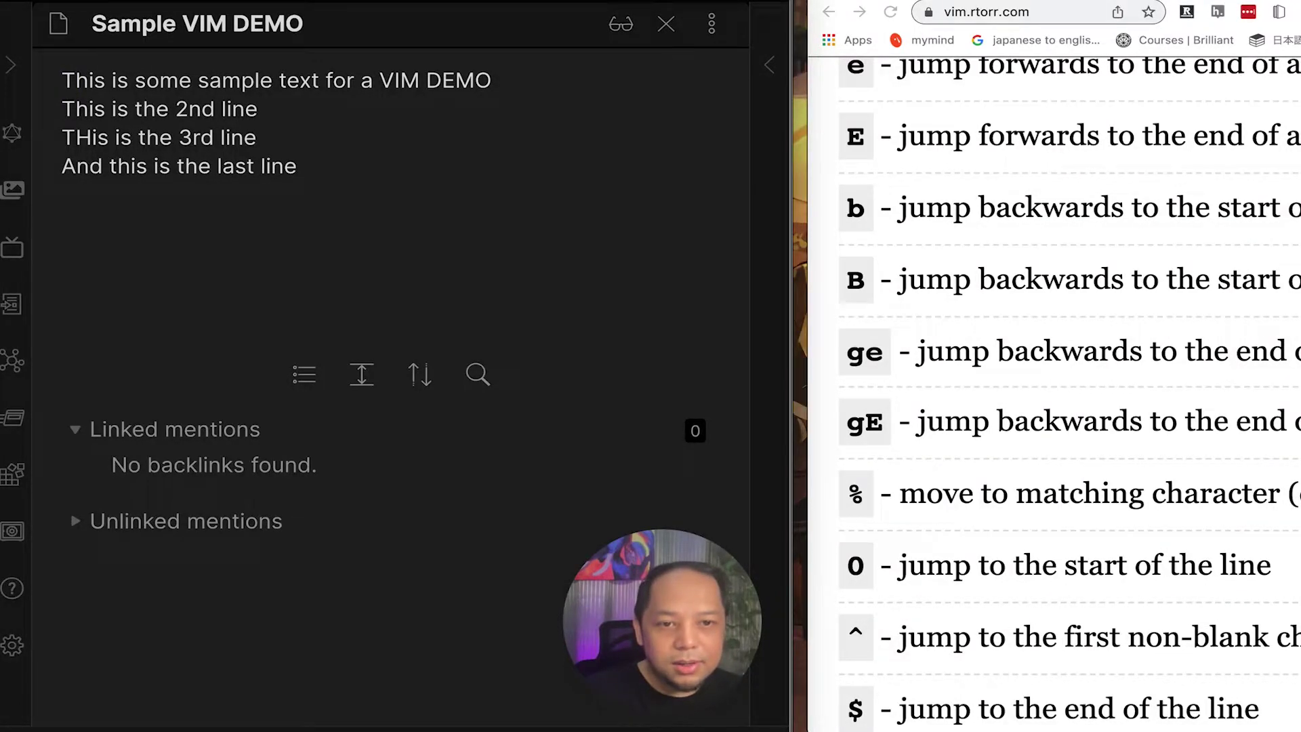
{"action": "key", "text": "j"}
{"action": "key", "text": "j"}
{"action": "key", "text": "k"}
{"action": "key", "text": "k"}
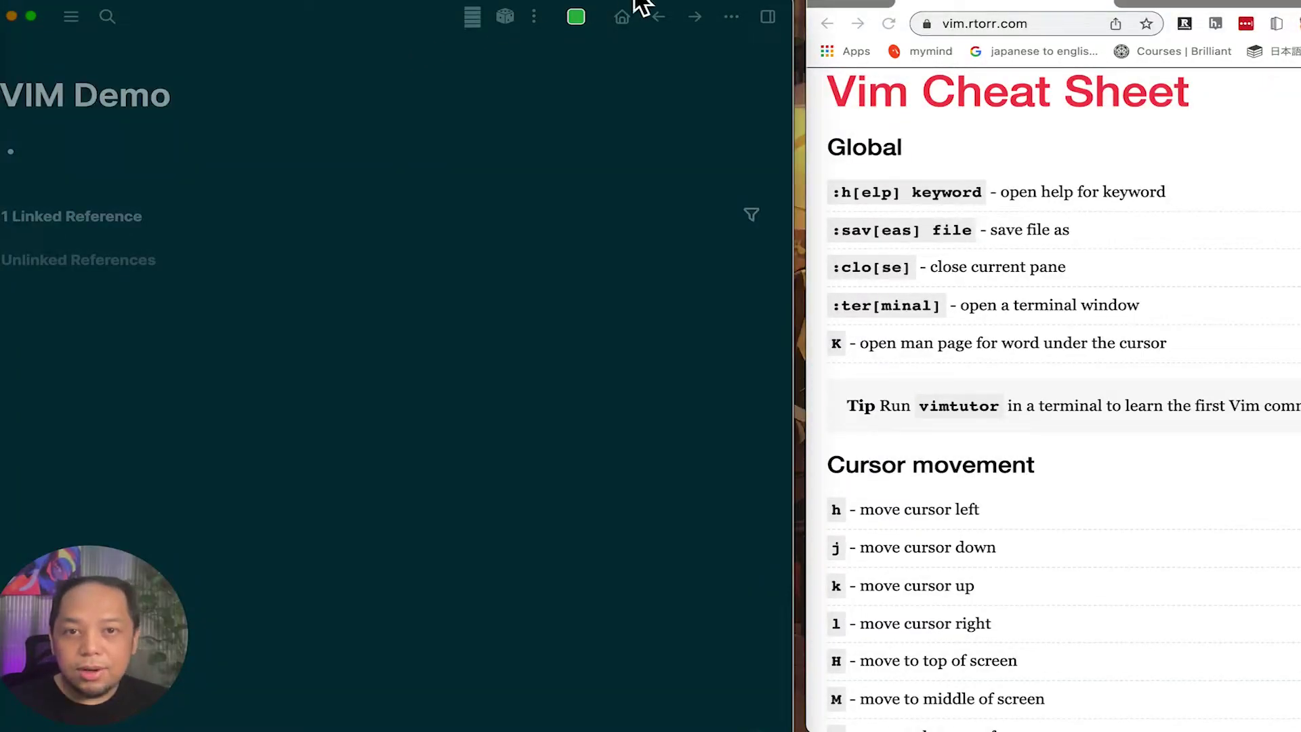
Switch to Logseq and view the Developer mode option in the advanced settings.
{"action": "left_click", "coordinate": [737, 20]}
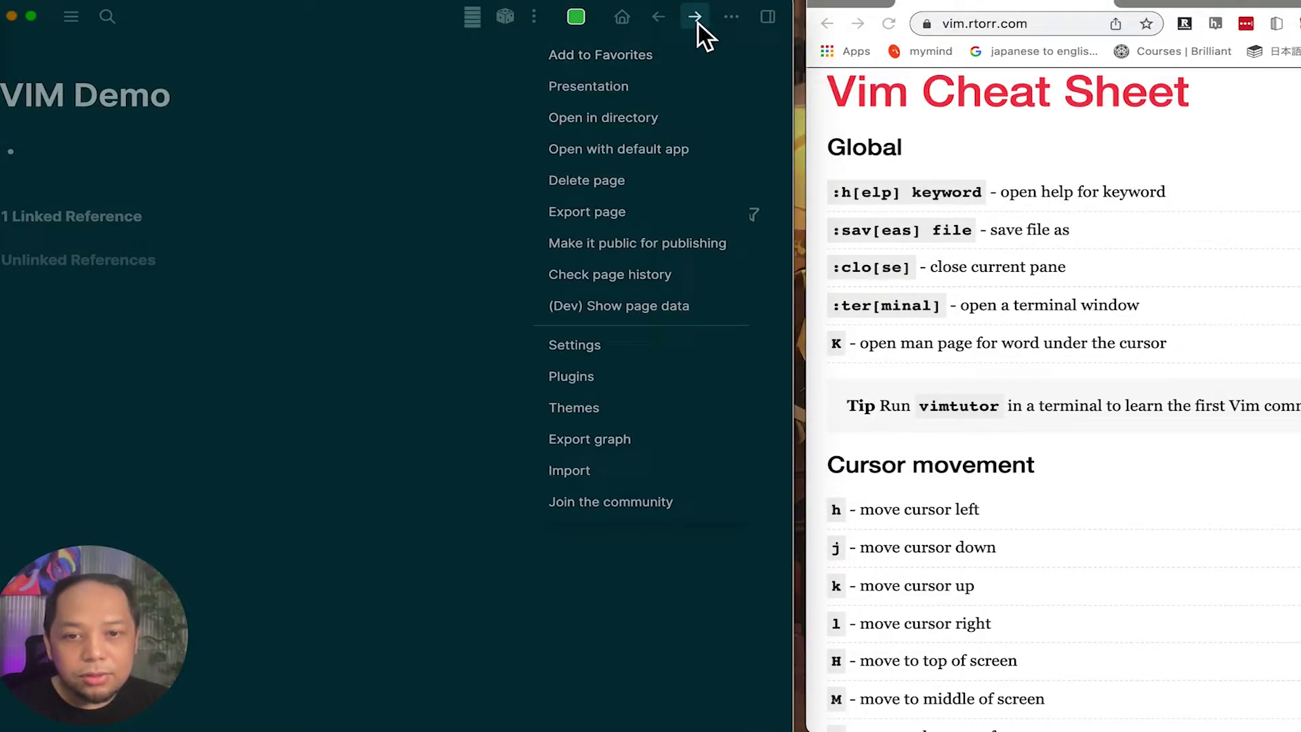
{"action": "left_click", "coordinate": [743, 21]}
{"action": "left_click", "coordinate": [744, 20]}
{"action": "left_click", "coordinate": [601, 349]}
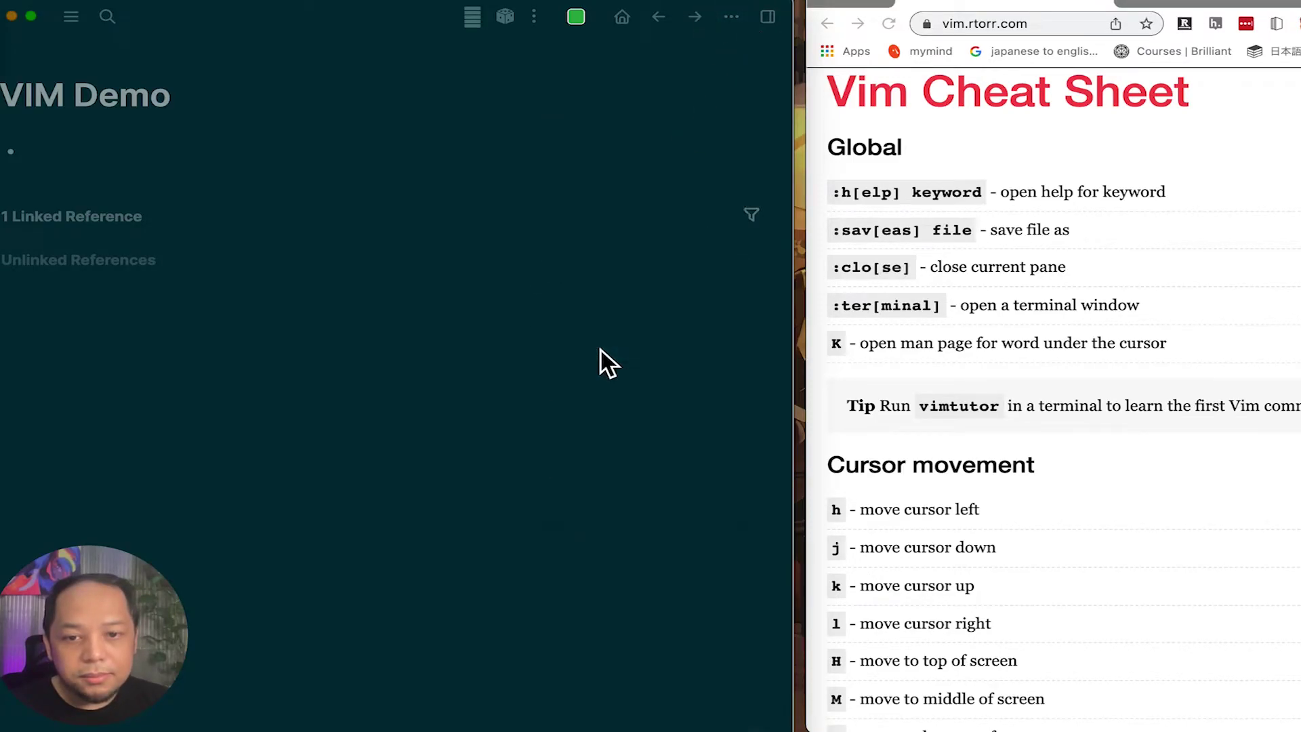
{"action": "left_click", "coordinate": [129, 297]}
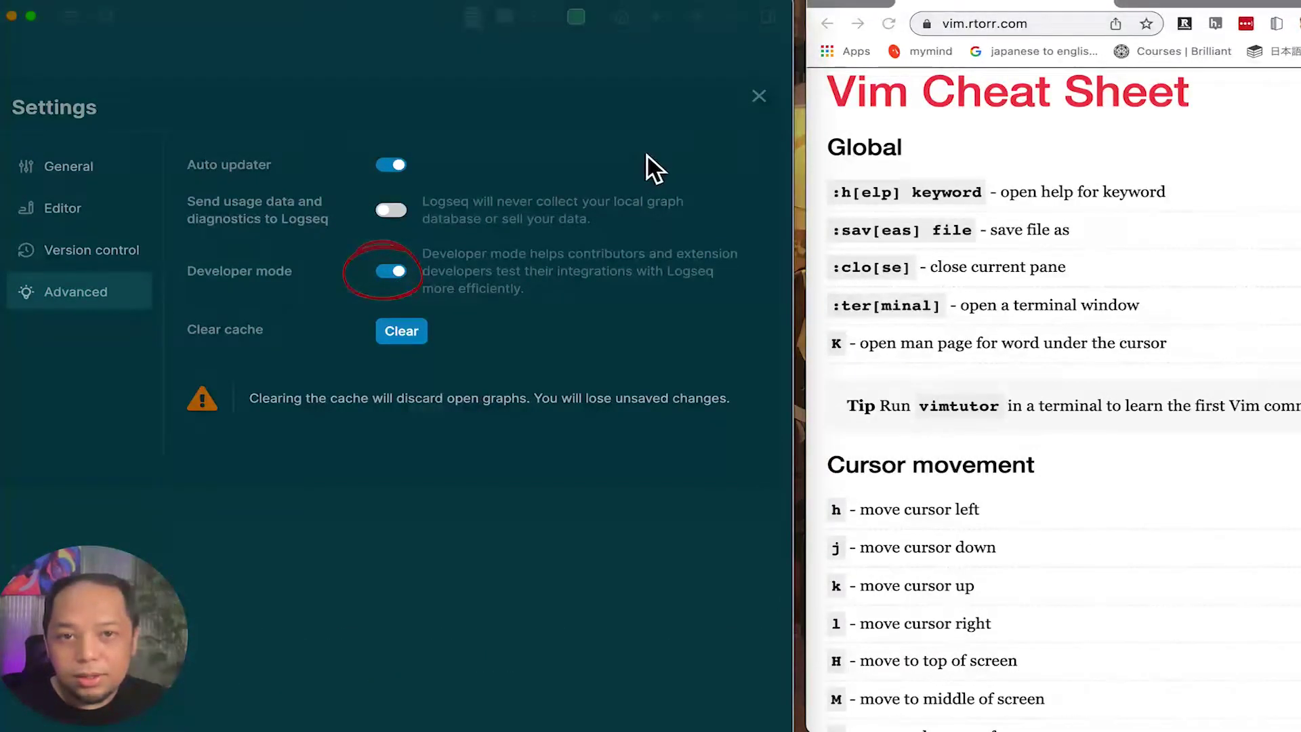
{"action": "left_click", "coordinate": [759, 97]}
Open the installed plugins list and examine the VIM shortcuts plugin.
{"action": "left_click", "coordinate": [739, 17]}
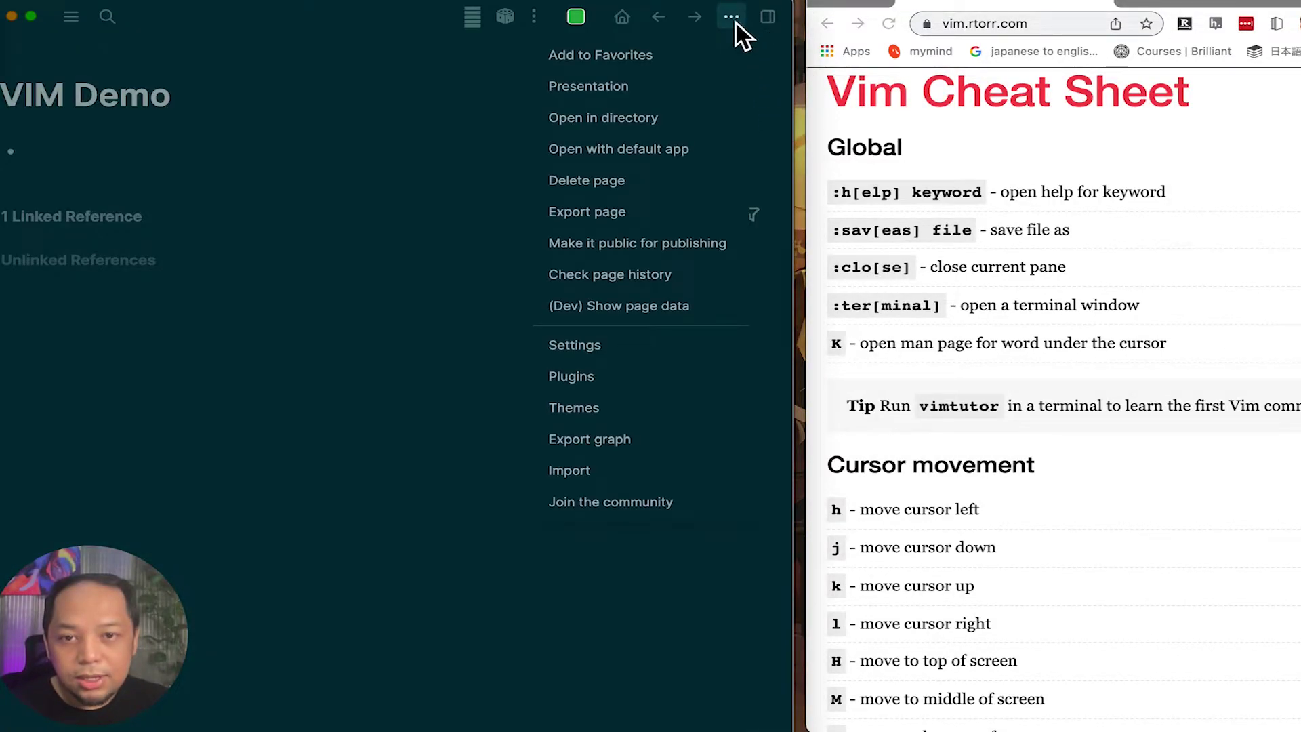
{"action": "left_click", "coordinate": [610, 380]}
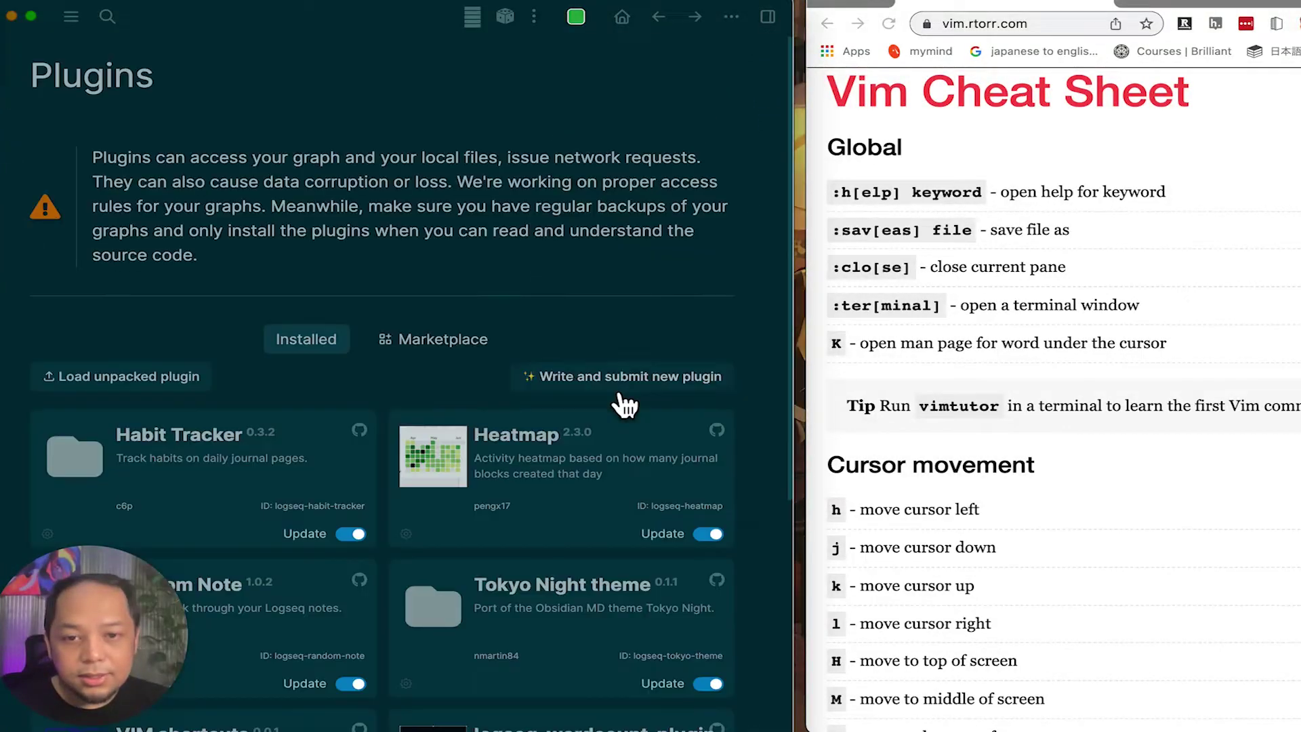
{"action": "scroll", "coordinate": [620, 400], "scroll_direction": "down", "scroll_amount": 10}
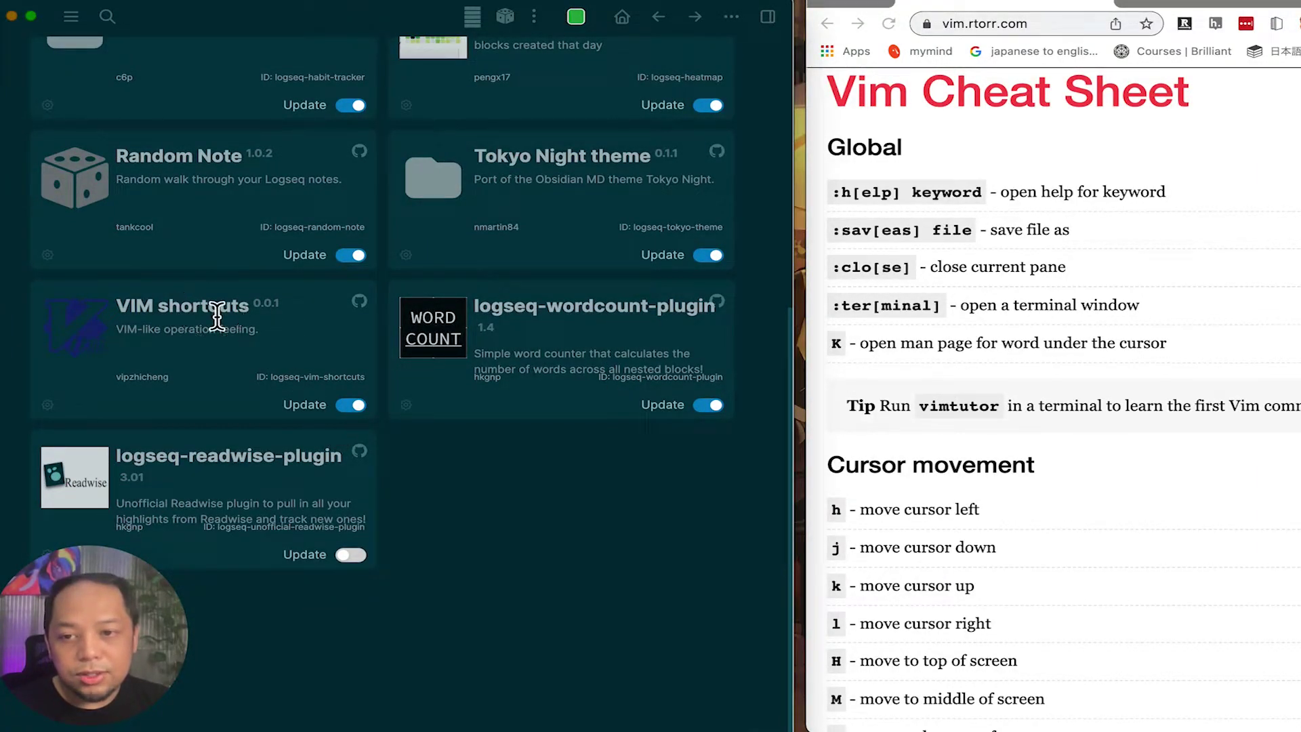
{"action": "triple_click", "coordinate": [267, 310]}
{"action": "left_click", "coordinate": [290, 308]}
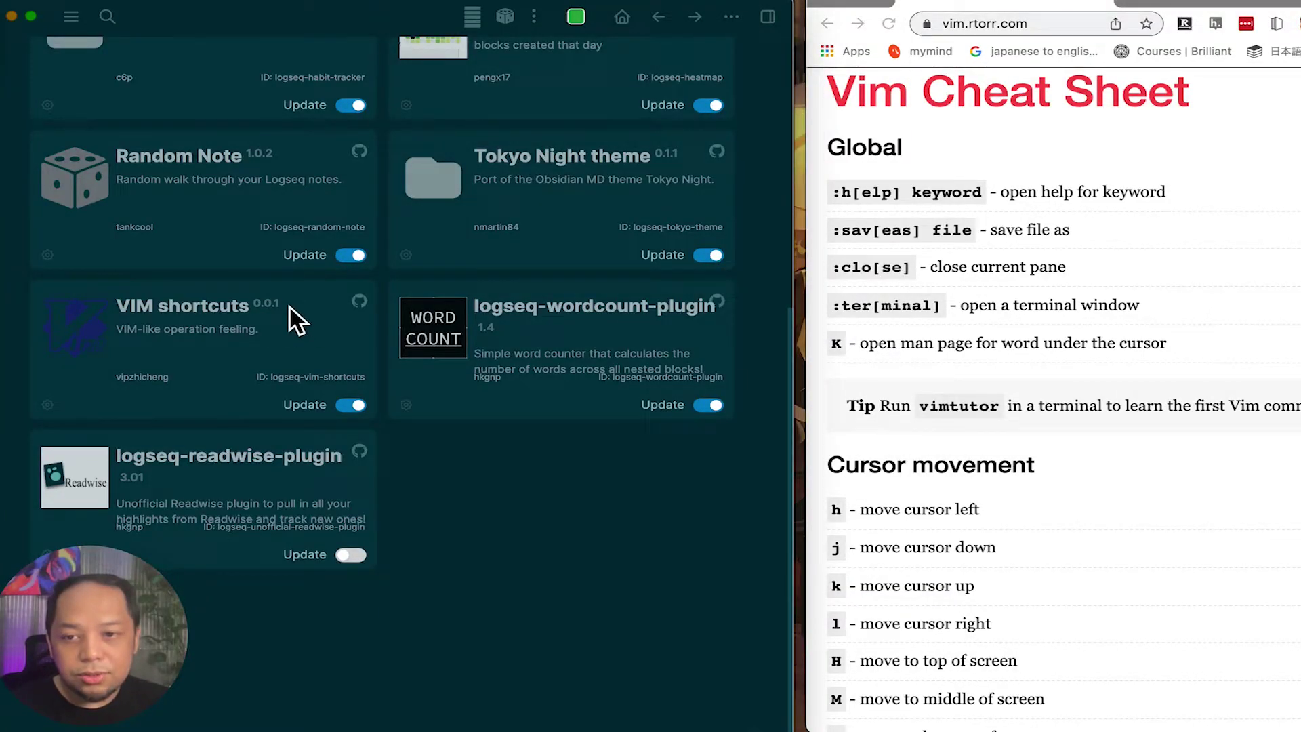
{"action": "scroll", "coordinate": [723, 144], "scroll_direction": "up", "scroll_amount": 6}
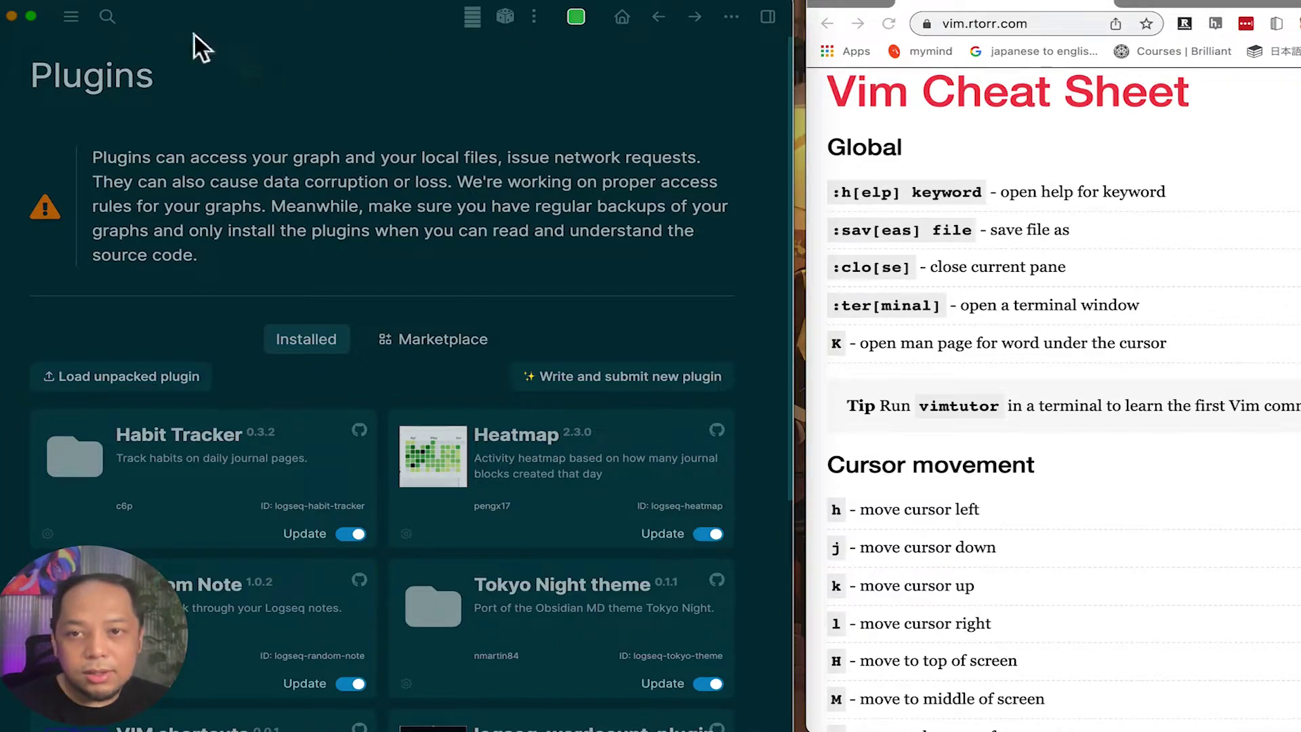
Find the VIM Demo page by searching for "vim demo", open it and collapse its 2022_01_09 linked reference.
{"action": "left_click", "coordinate": [107, 16]}
{"action": "type", "text": "vim demo"}
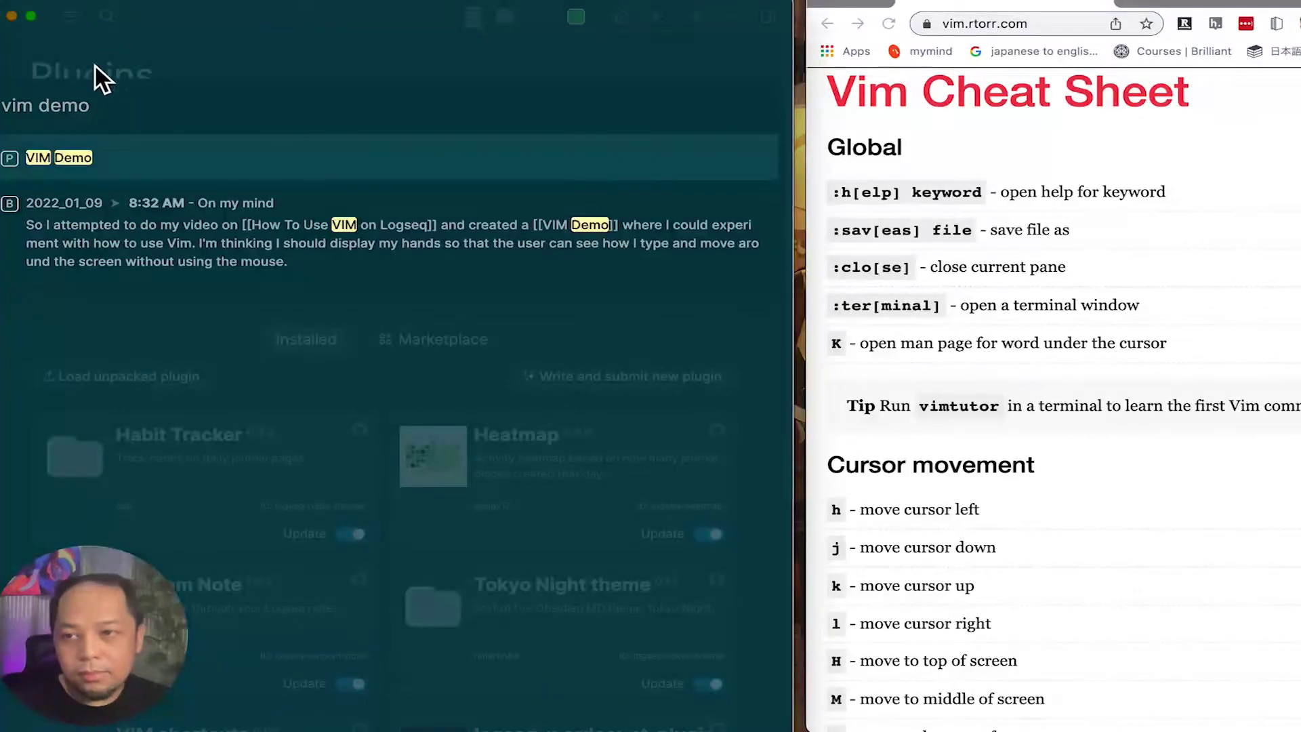
{"action": "left_click", "coordinate": [77, 164]}
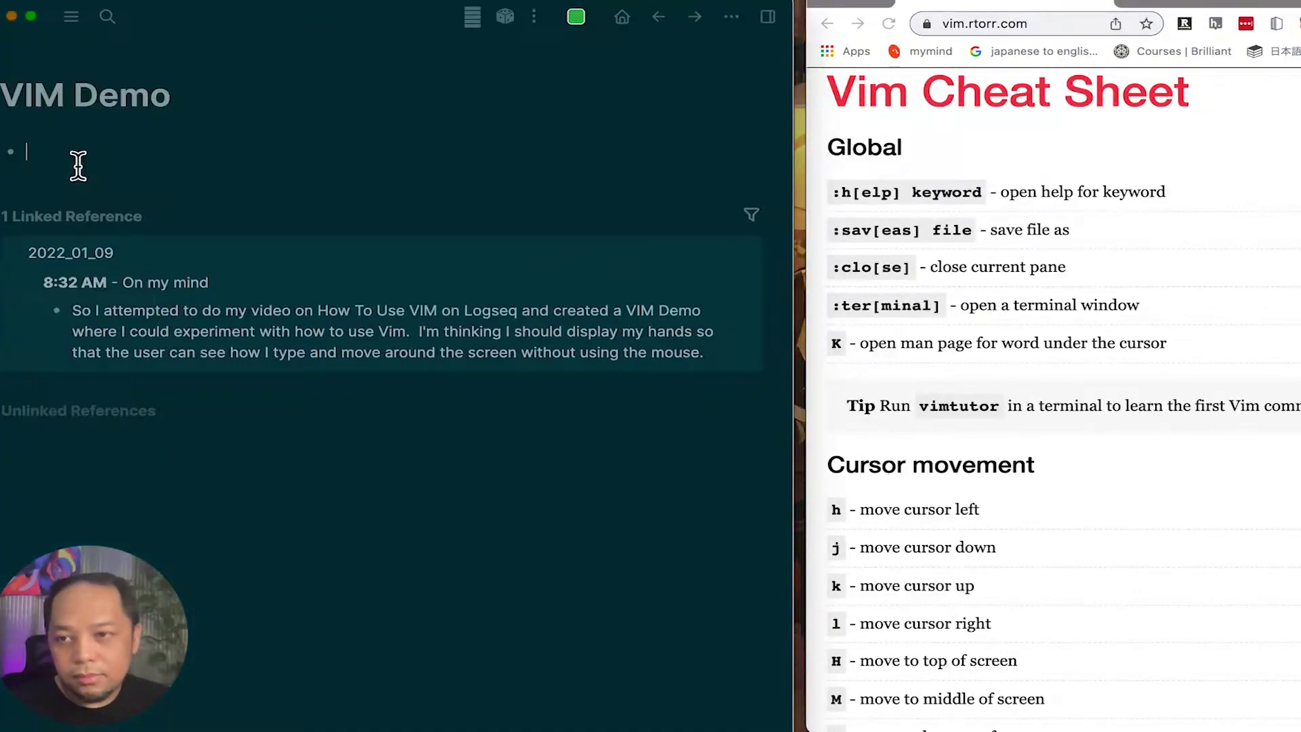
{"action": "left_click", "coordinate": [8, 254]}
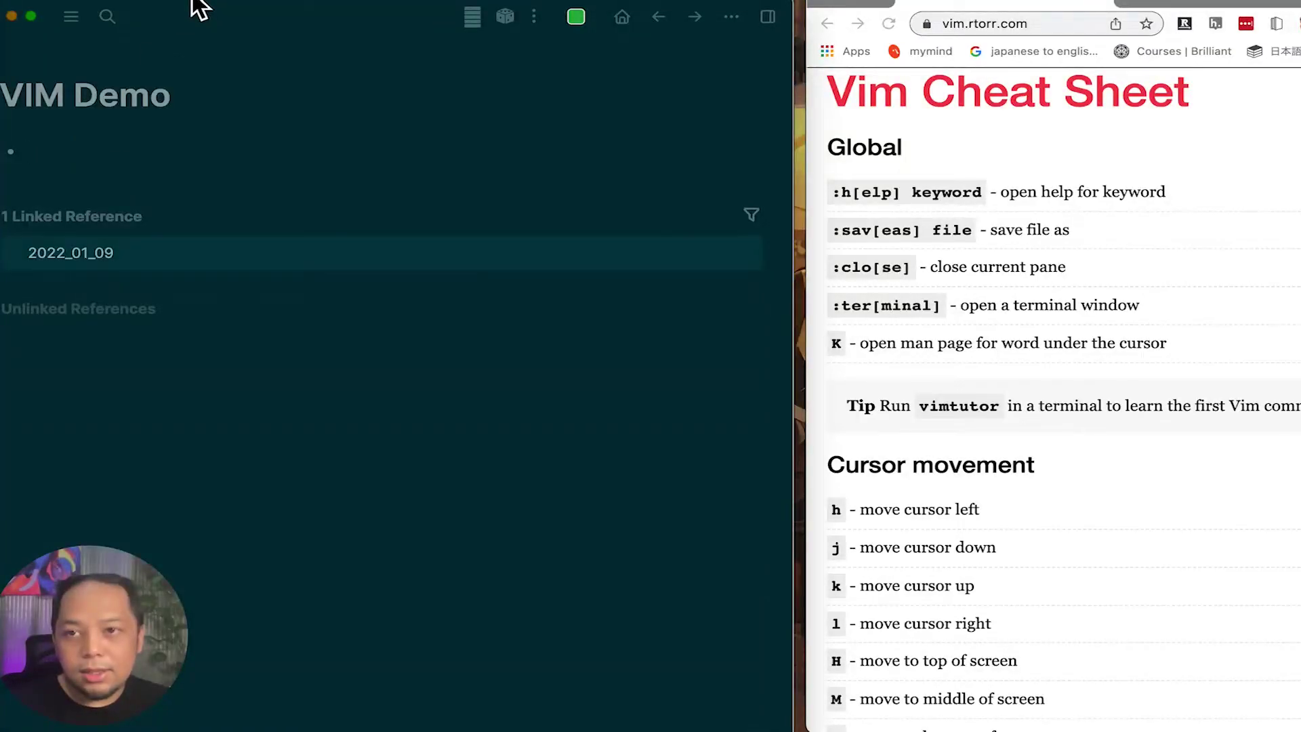
{"action": "scroll", "coordinate": [901, 275], "scroll_direction": "down", "scroll_amount": 1}
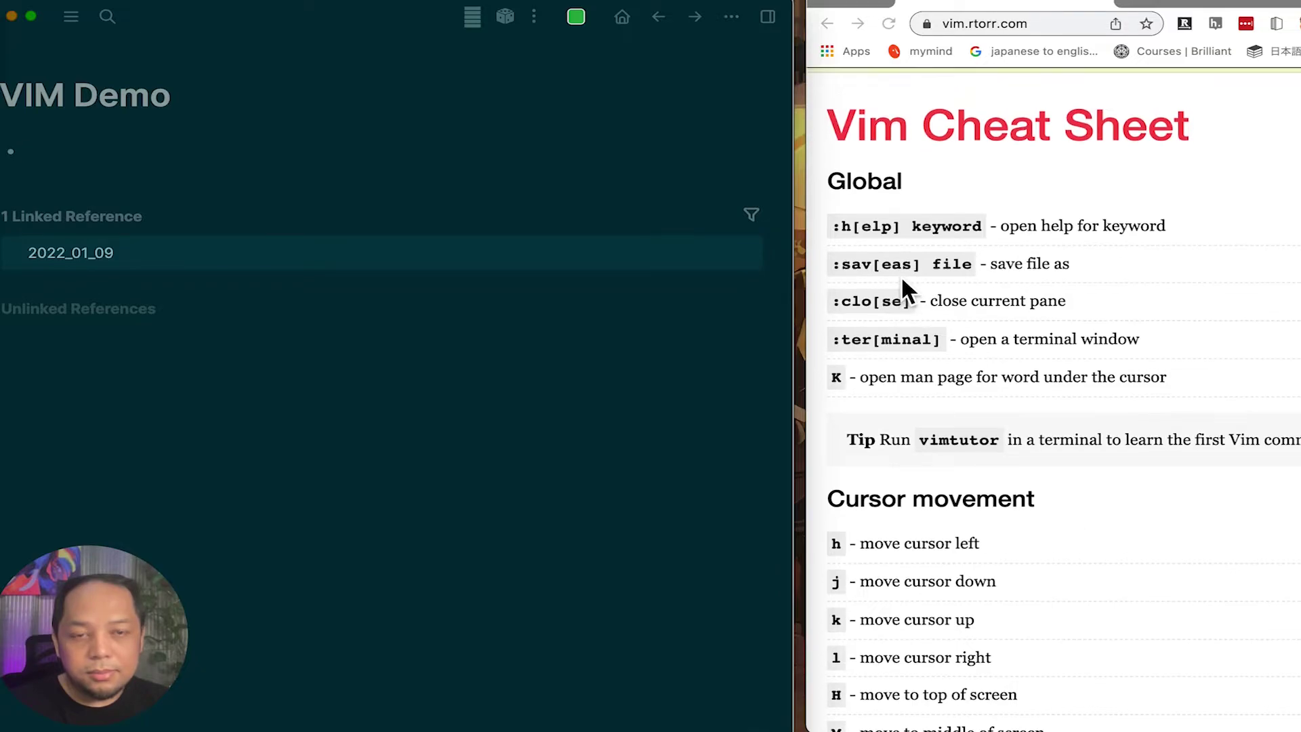
Copy the four sample text lines from the Obsidian note into the Logseq page's first block, without a trailing empty line.
{"action": "left_click", "coordinate": [428, 8]}
{"action": "double_click", "coordinate": [301, 181]}
{"action": "triple_click", "coordinate": [301, 182]}
{"action": "left_click", "coordinate": [61, 92]}
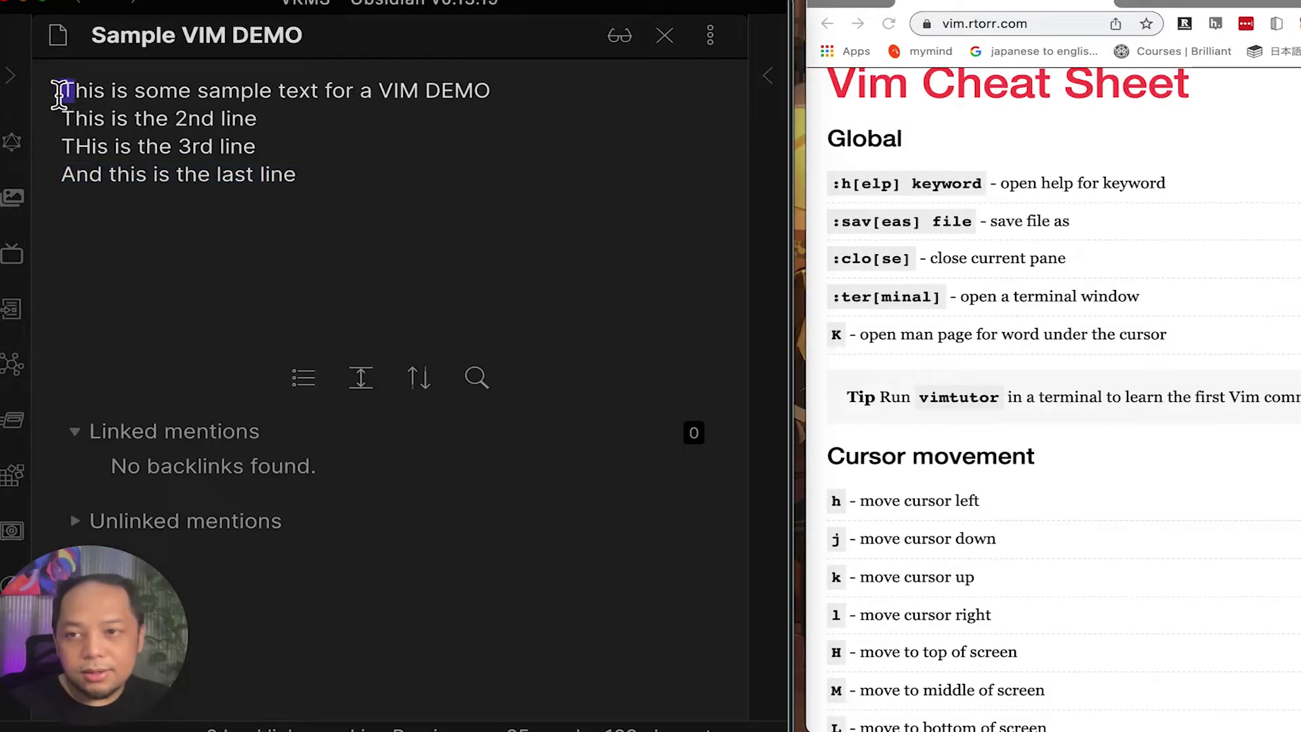
{"action": "left_click_drag", "start_coordinate": [61, 91], "coordinate": [326, 196]}
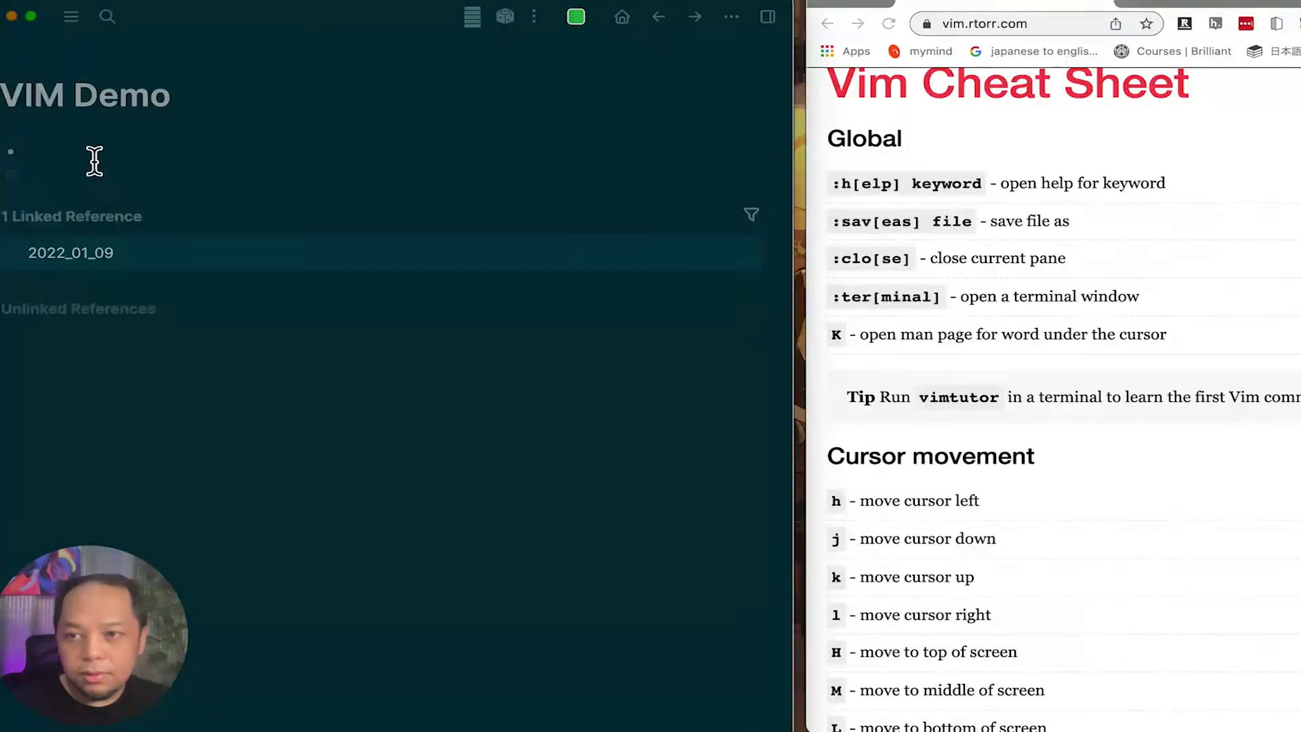
{"action": "type", "text": "This is some sample text for a VIM DEMO This is the 2nd line THis is the 3rd line And this is the last line"}
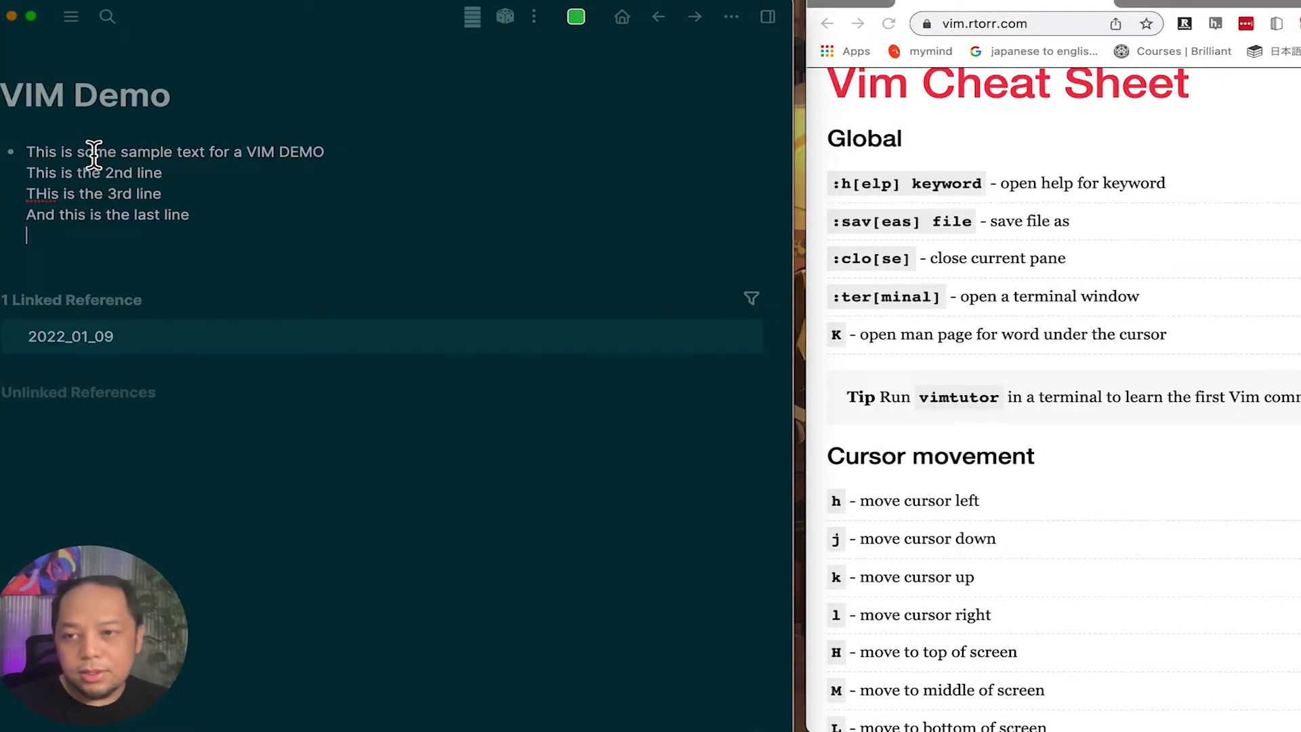
{"action": "key", "text": "BackSpace"}
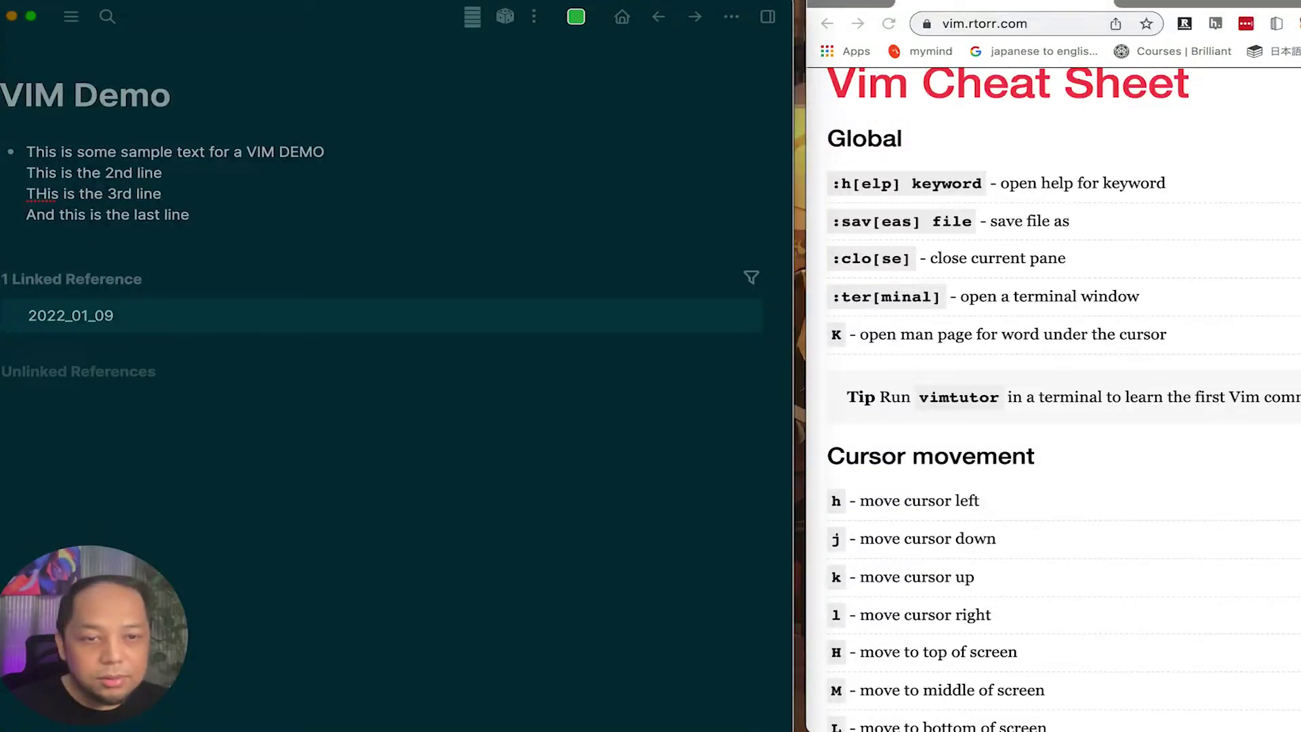
Add an empty block below the sample text, leave editing, and examine the cheat sheet's cursor movement commands.
{"action": "key", "text": "Return"}
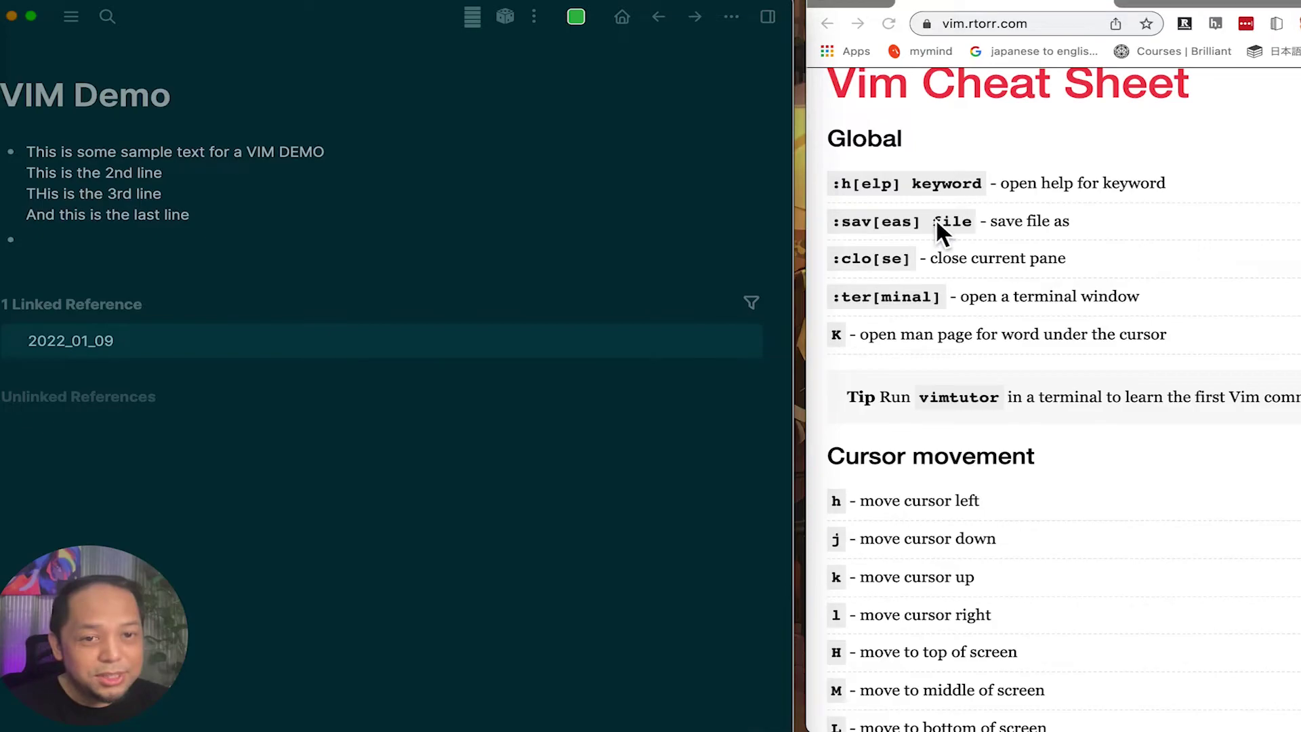
{"action": "scroll", "coordinate": [937, 219], "scroll_direction": "down", "scroll_amount": 2}
{"action": "scroll", "coordinate": [936, 219], "scroll_direction": "up", "scroll_amount": 1}
{"action": "key", "text": "Escape"}
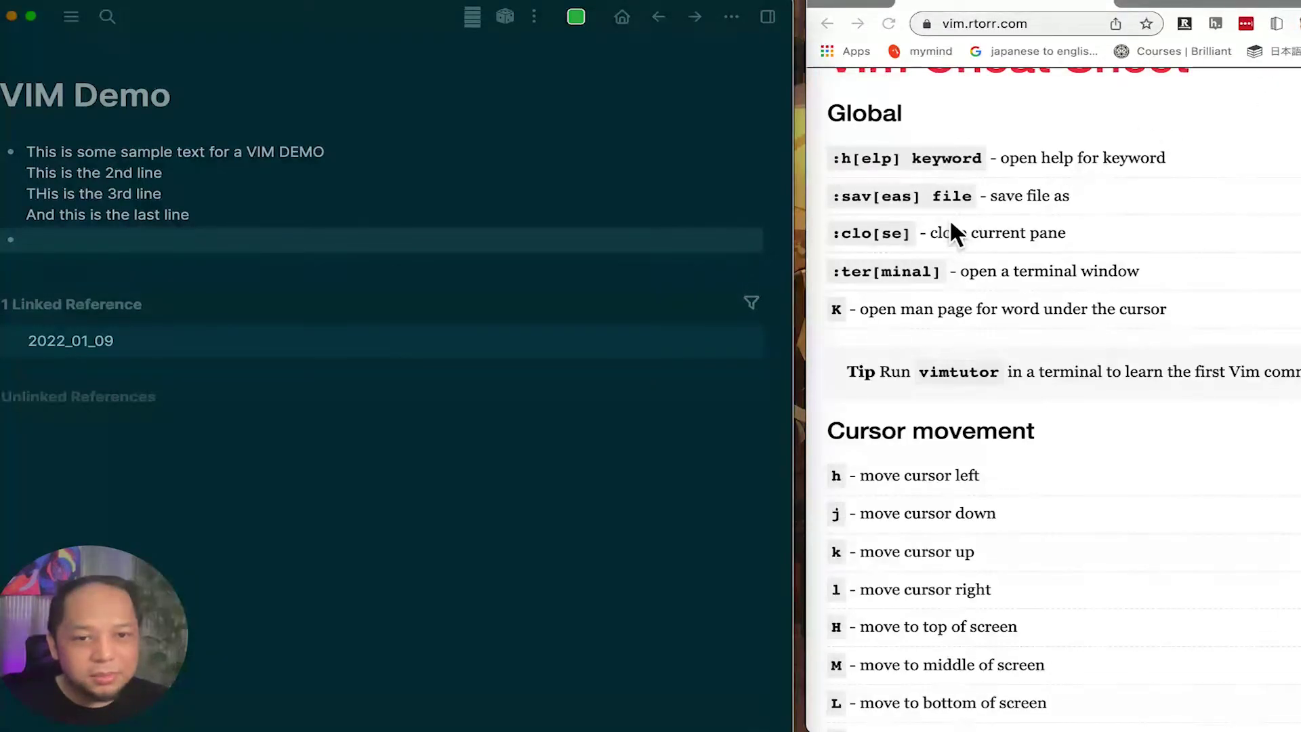
{"action": "scroll", "coordinate": [944, 229], "scroll_direction": "down", "scroll_amount": 1}
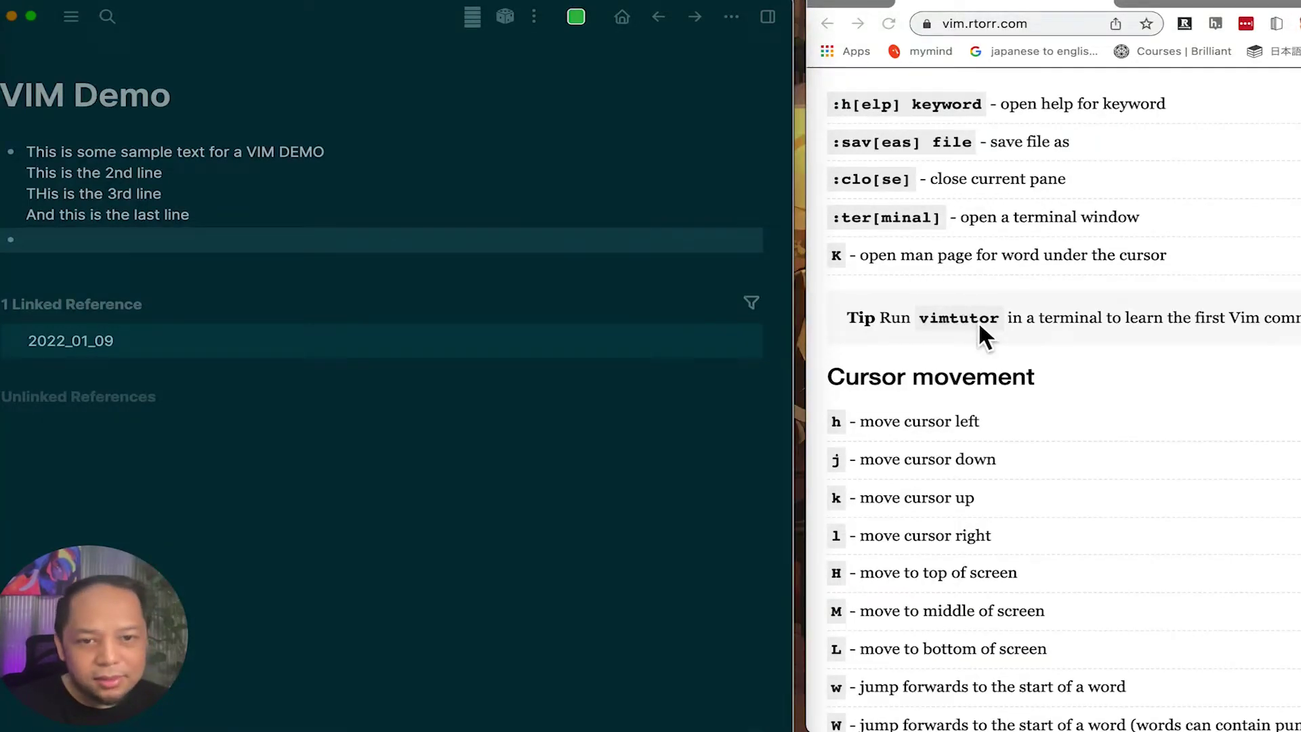
{"action": "scroll", "coordinate": [980, 327], "scroll_direction": "down", "scroll_amount": 3}
Try the Vim move-left command at the end of the first line while editing the block, and remove the inserted letter.
{"action": "left_click", "coordinate": [360, 167]}
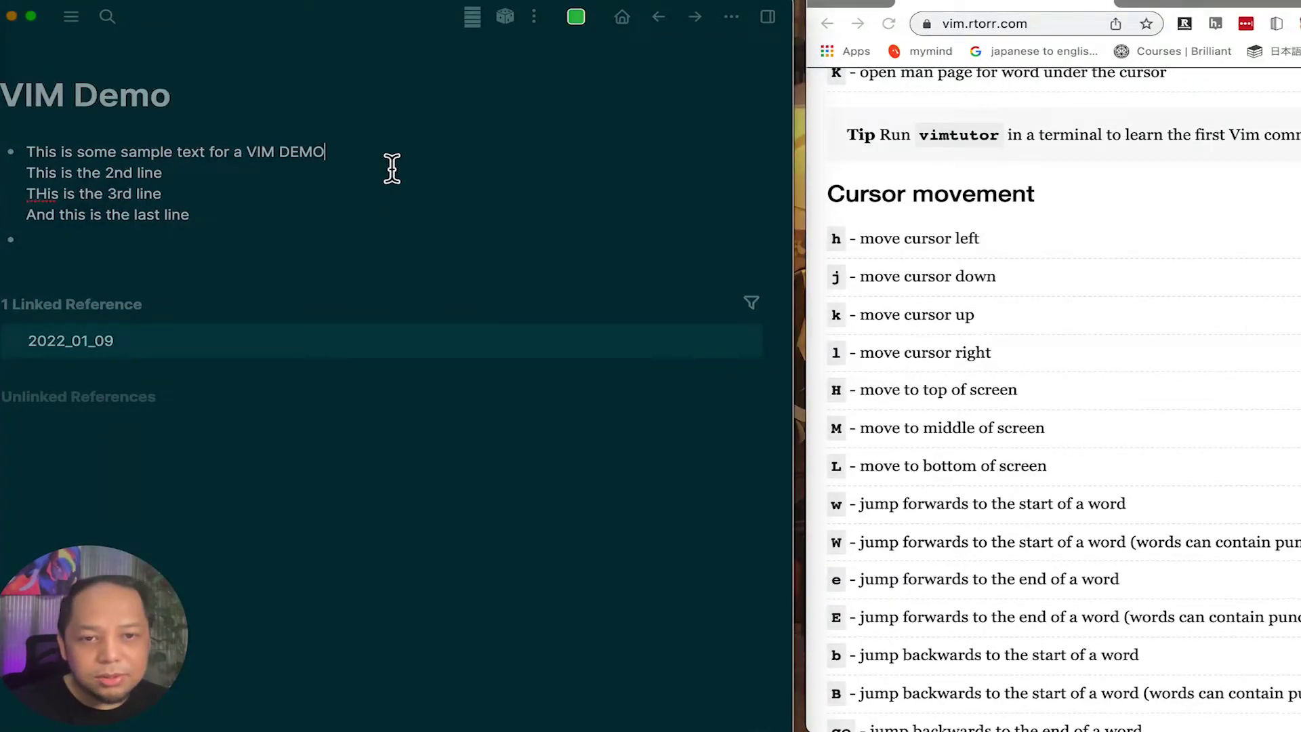
{"action": "type", "text": "h"}
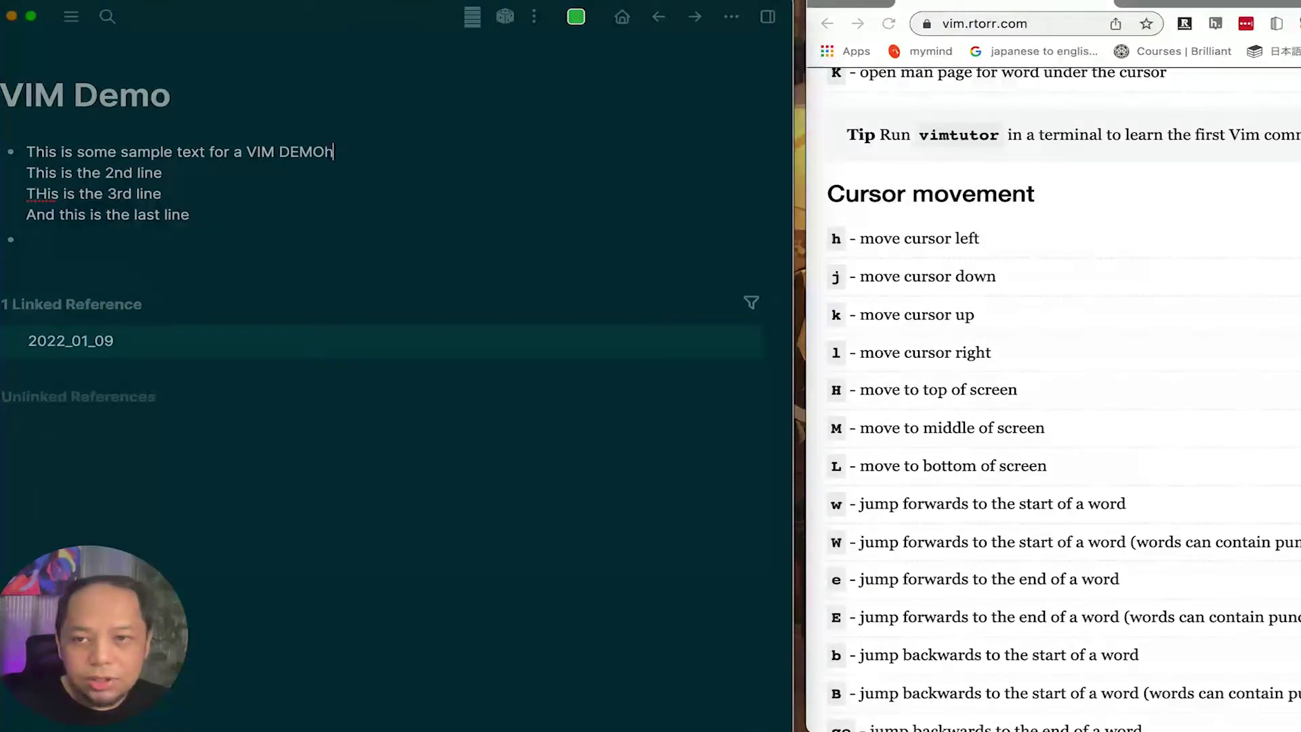
{"action": "key", "text": "BackSpace"}
Leave editing and move the block selection down to the empty block and back up to the sample text twice.
{"action": "key", "text": "Escape"}
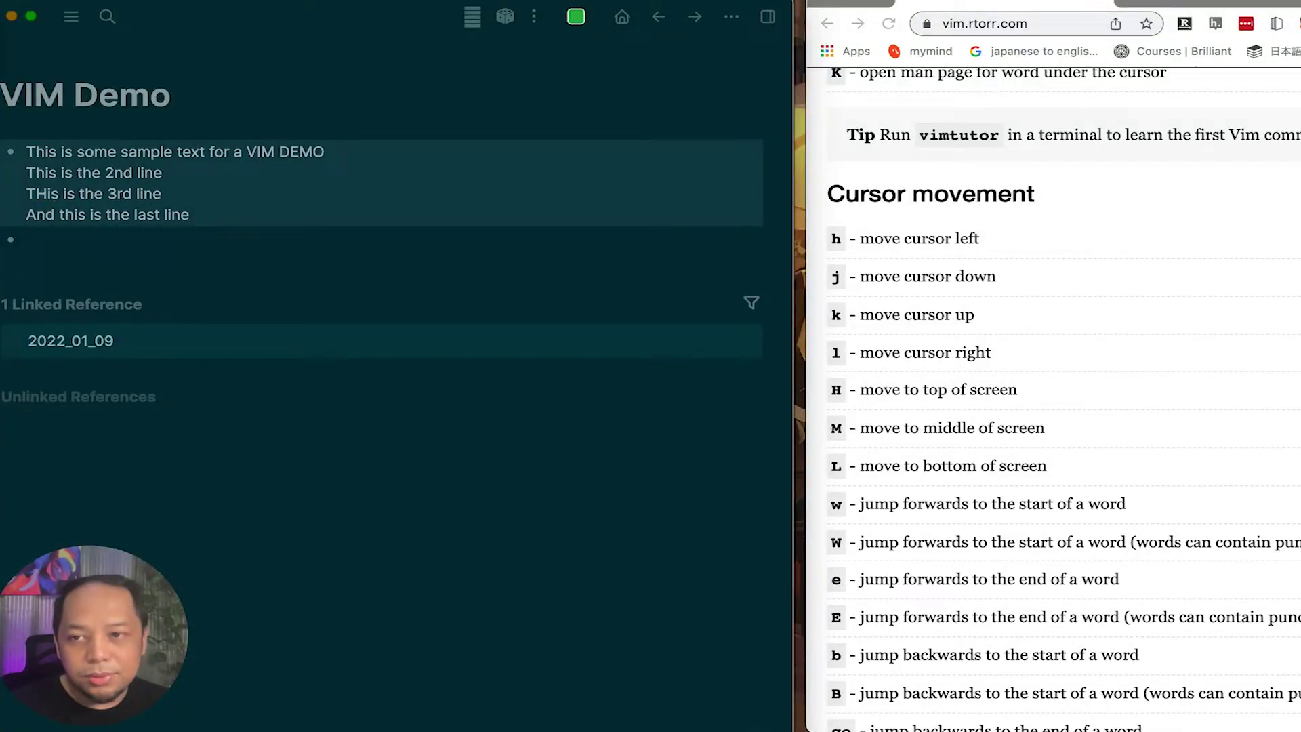
{"action": "key", "text": "j"}
{"action": "key", "text": "k"}
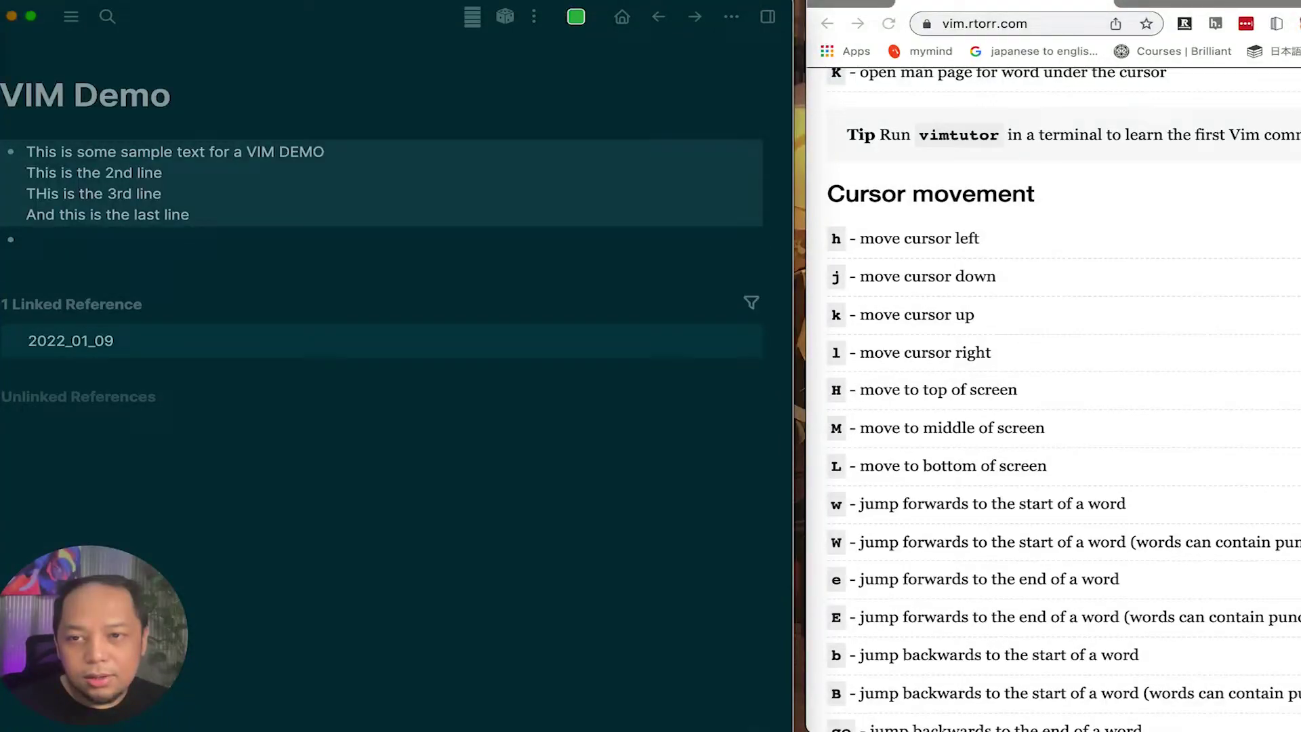
{"action": "key", "text": "j"}
{"action": "key", "text": "k"}
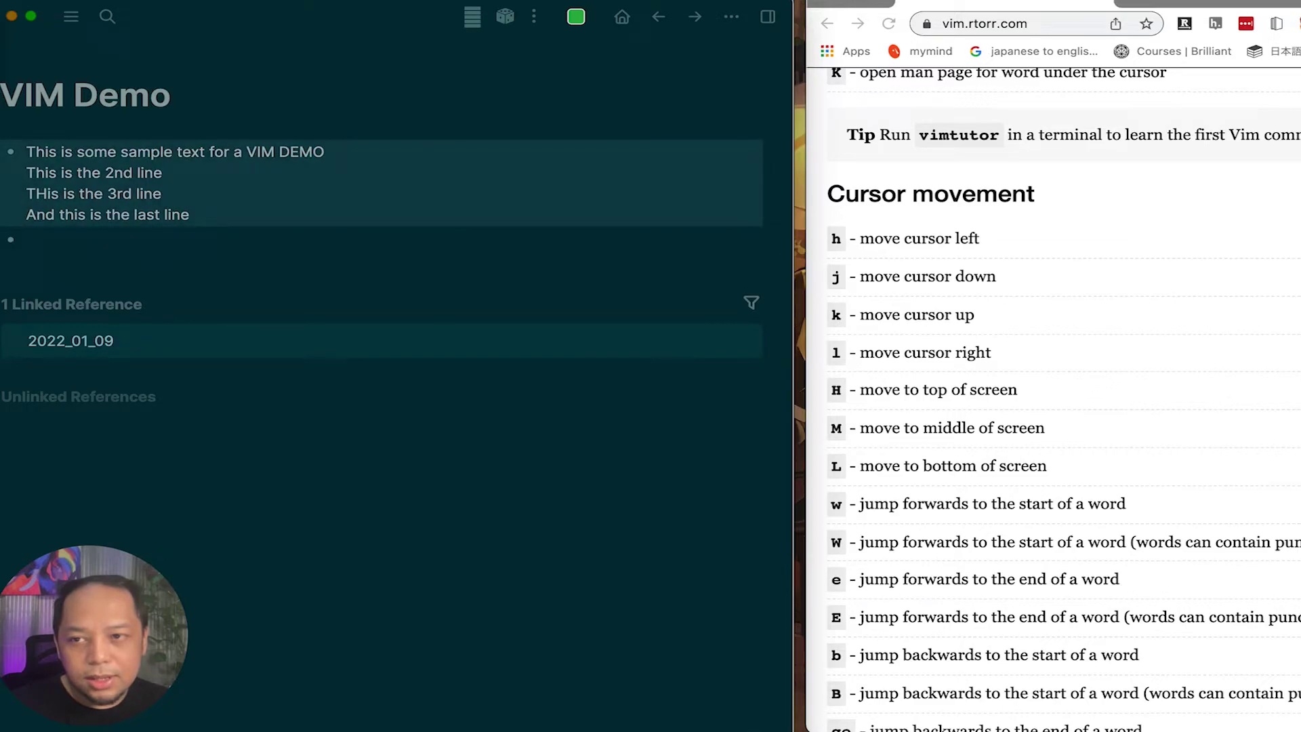
Split the sample text block so that each of its four lines becomes a separate bullet block.
{"action": "key", "text": "Return"}
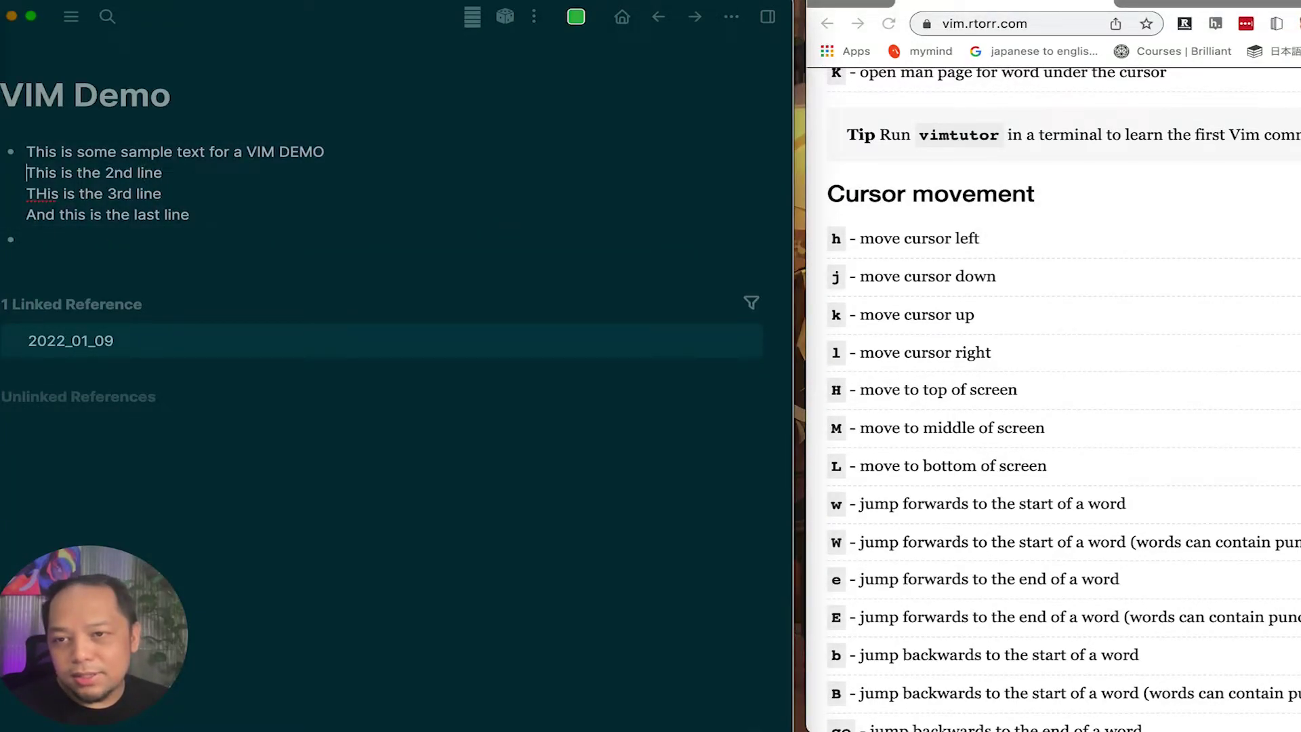
{"action": "key", "text": "BackSpace"}
{"action": "key", "text": "Return"}
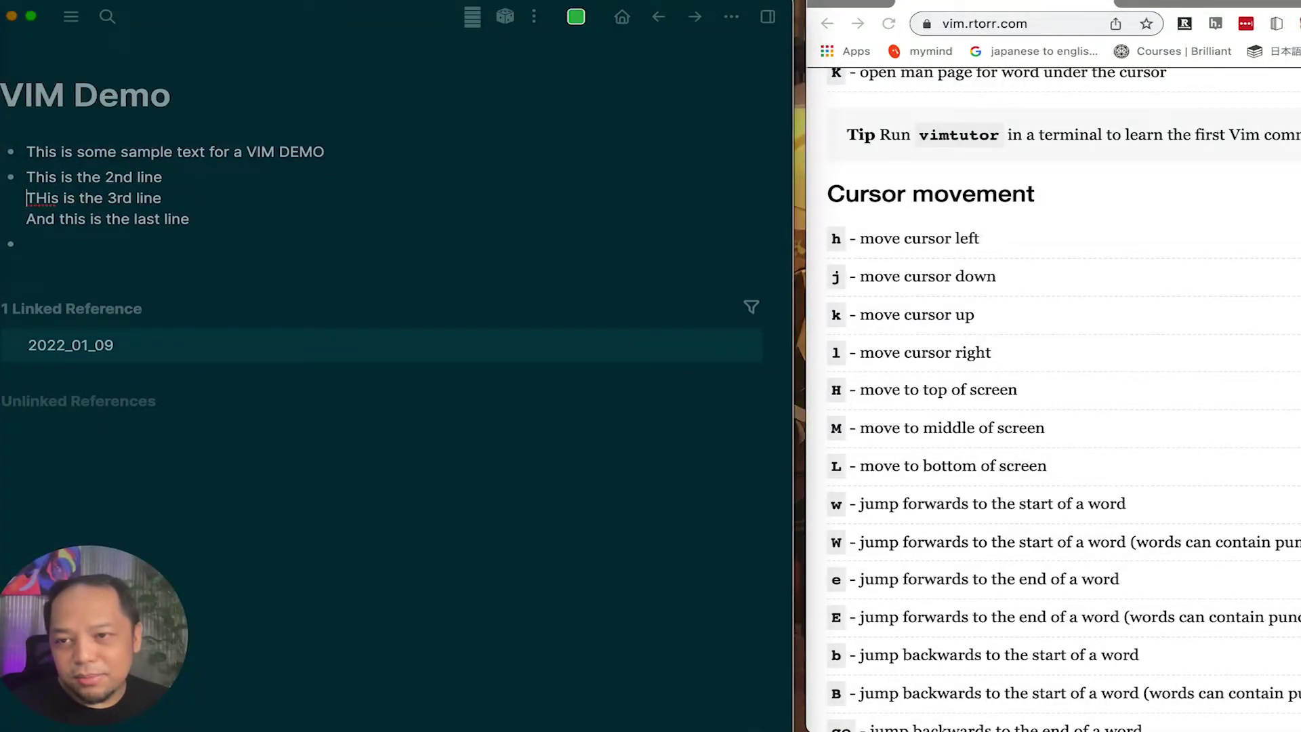
{"action": "key", "text": "BackSpace"}
{"action": "key", "text": "Return"}
{"action": "key", "text": "BackSpace"}
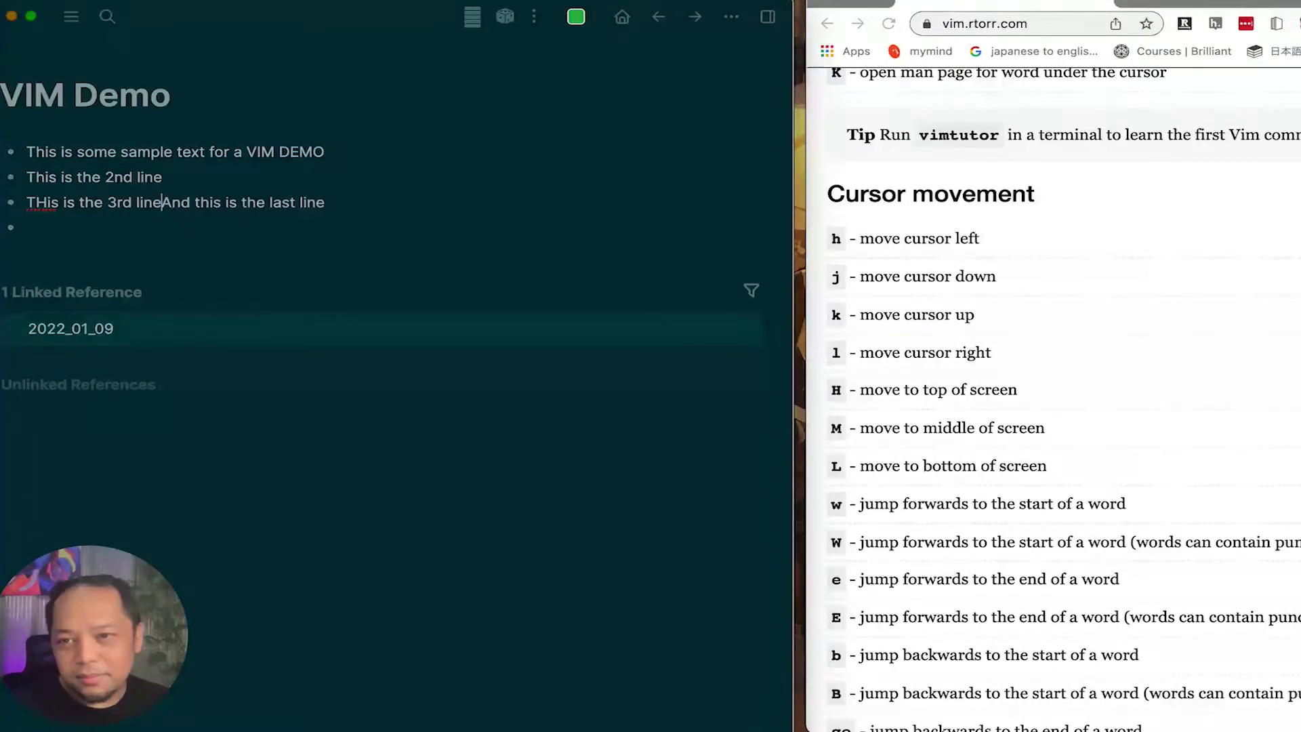
{"action": "key", "text": "Return"}
Leave editing and move the block selection up from the last text line to the first block.
{"action": "key", "text": "Escape"}
{"action": "key", "text": "Up"}
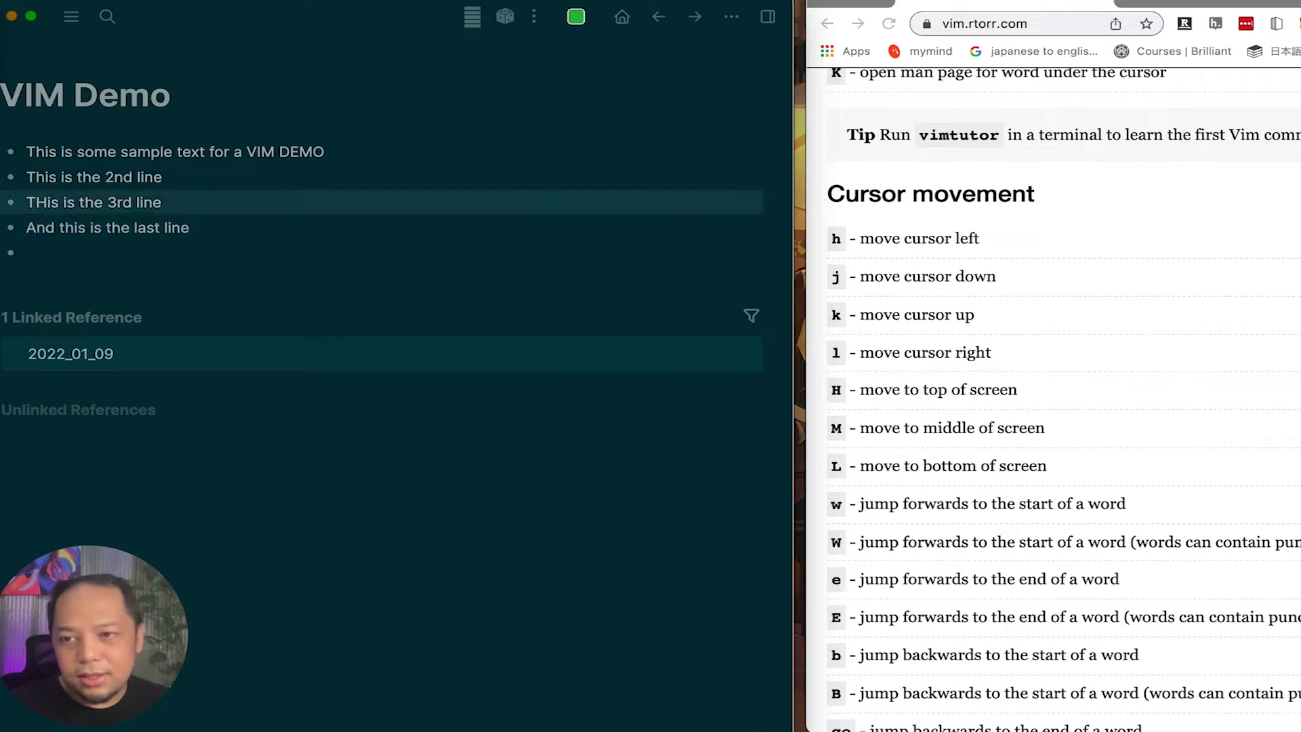
{"action": "key", "text": "Up"}
{"action": "key", "text": "Up"}
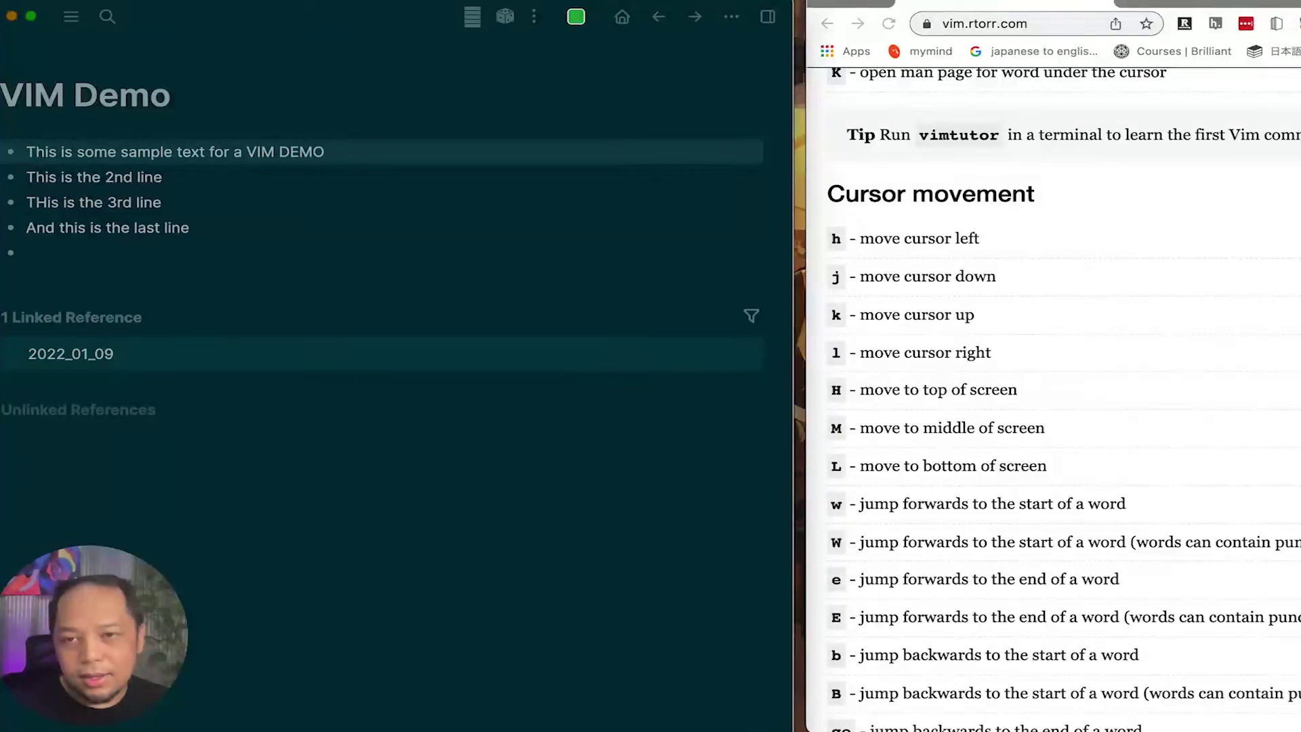
Select the first block outside editing mode and move the block selection down to the last text line using Vim movement.
{"action": "left_click", "coordinate": [348, 163]}
{"action": "key", "text": "Escape"}
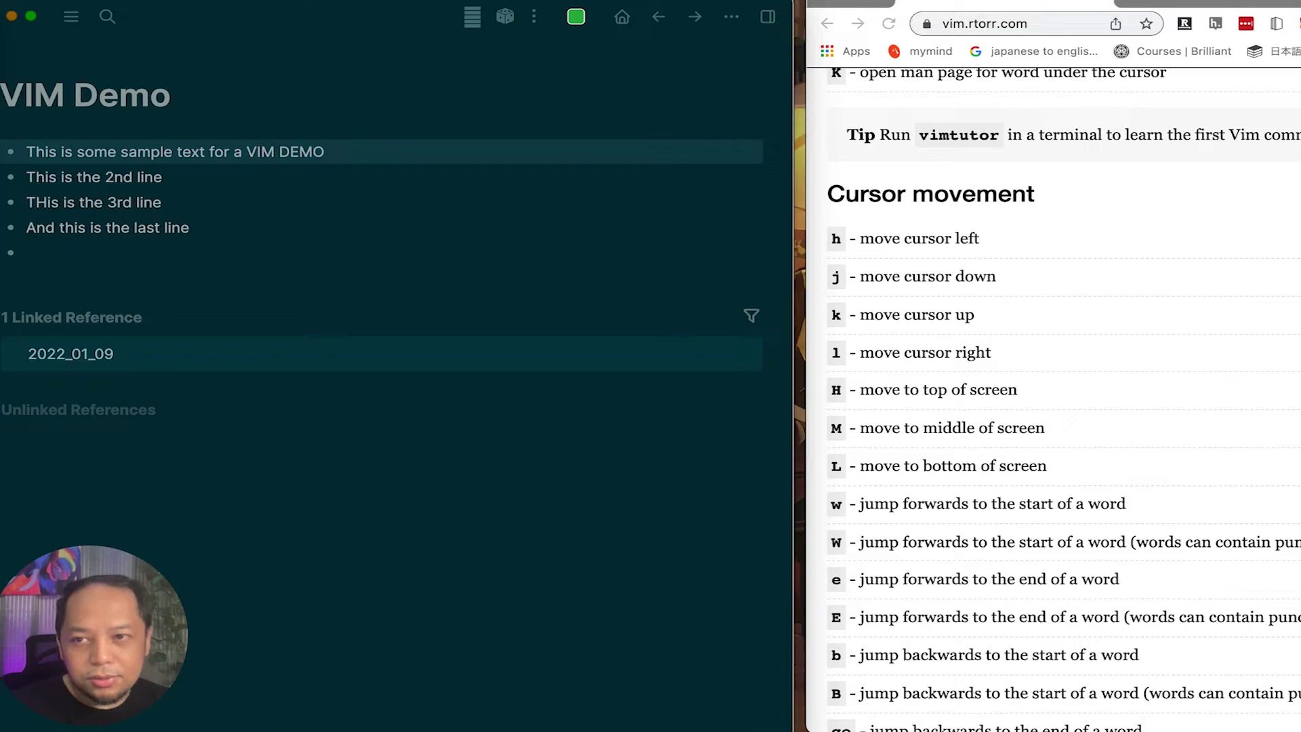
{"action": "key", "text": "j"}
{"action": "key", "text": "k"}
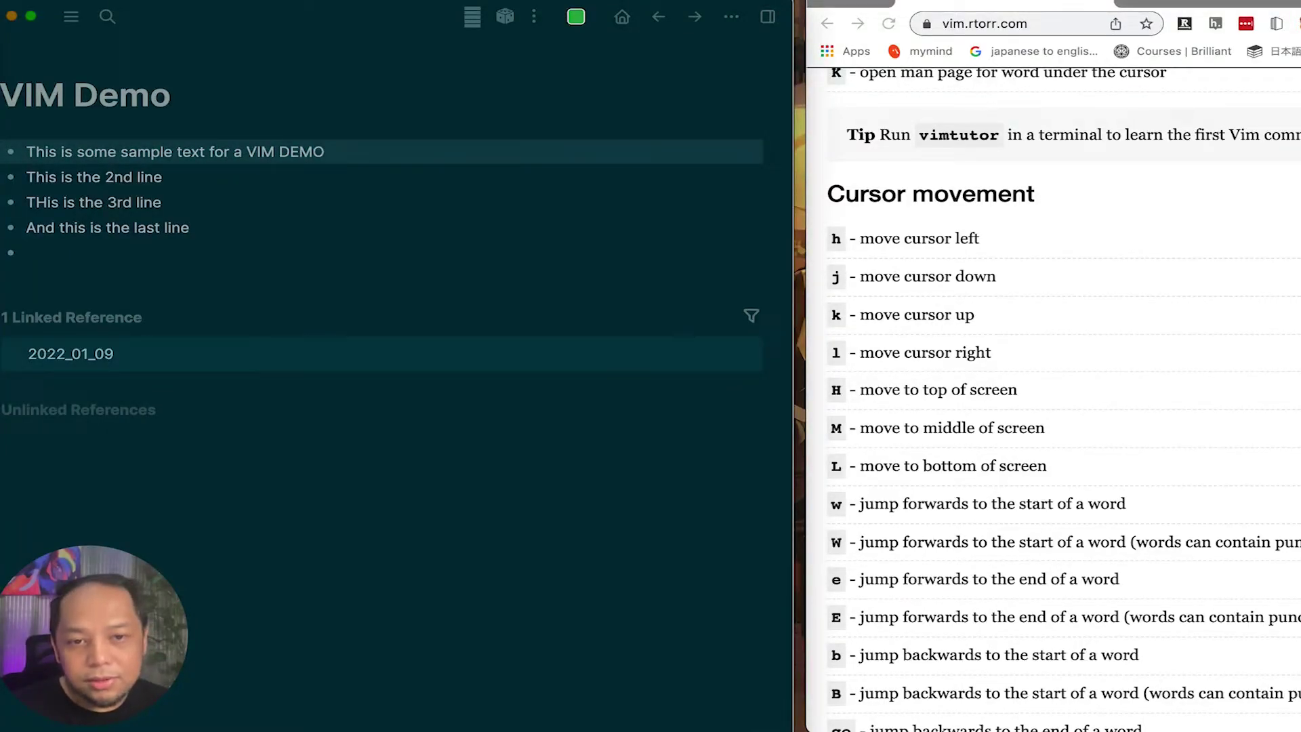
{"action": "key", "text": "j"}
{"action": "key", "text": "j"}
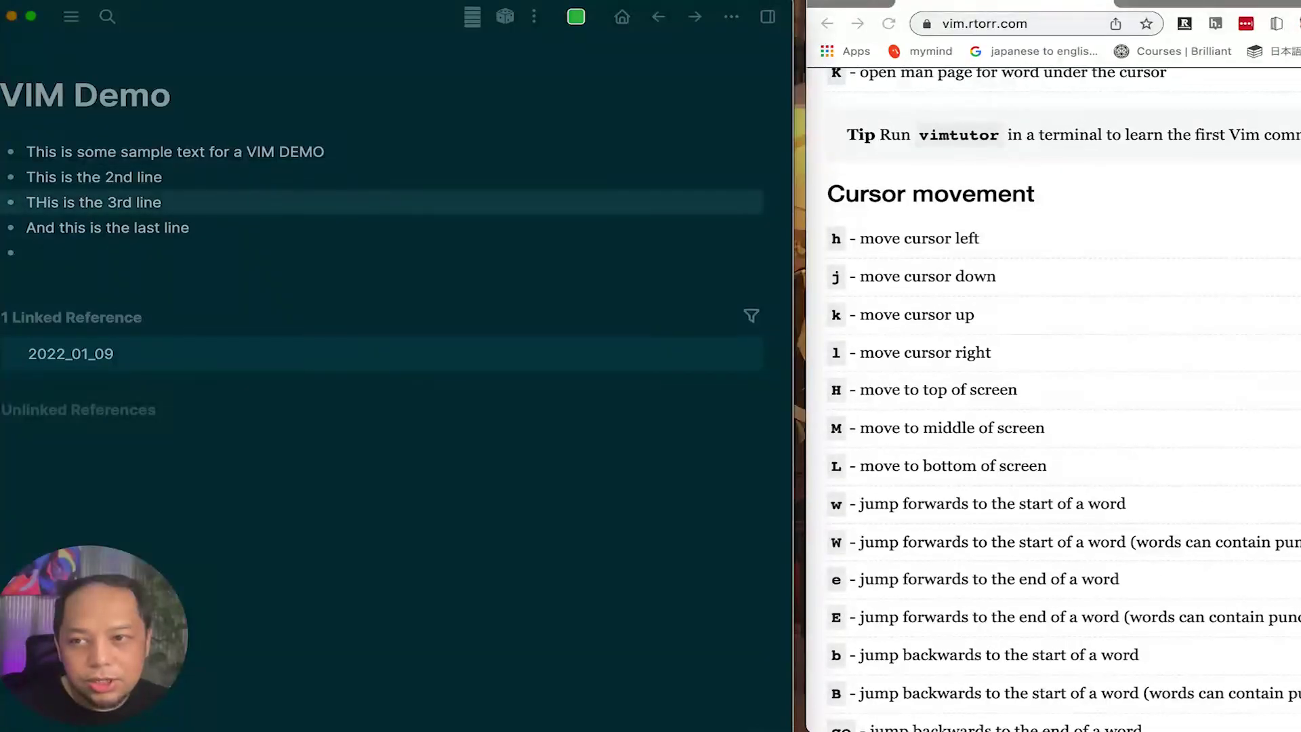
{"action": "key", "text": "j"}
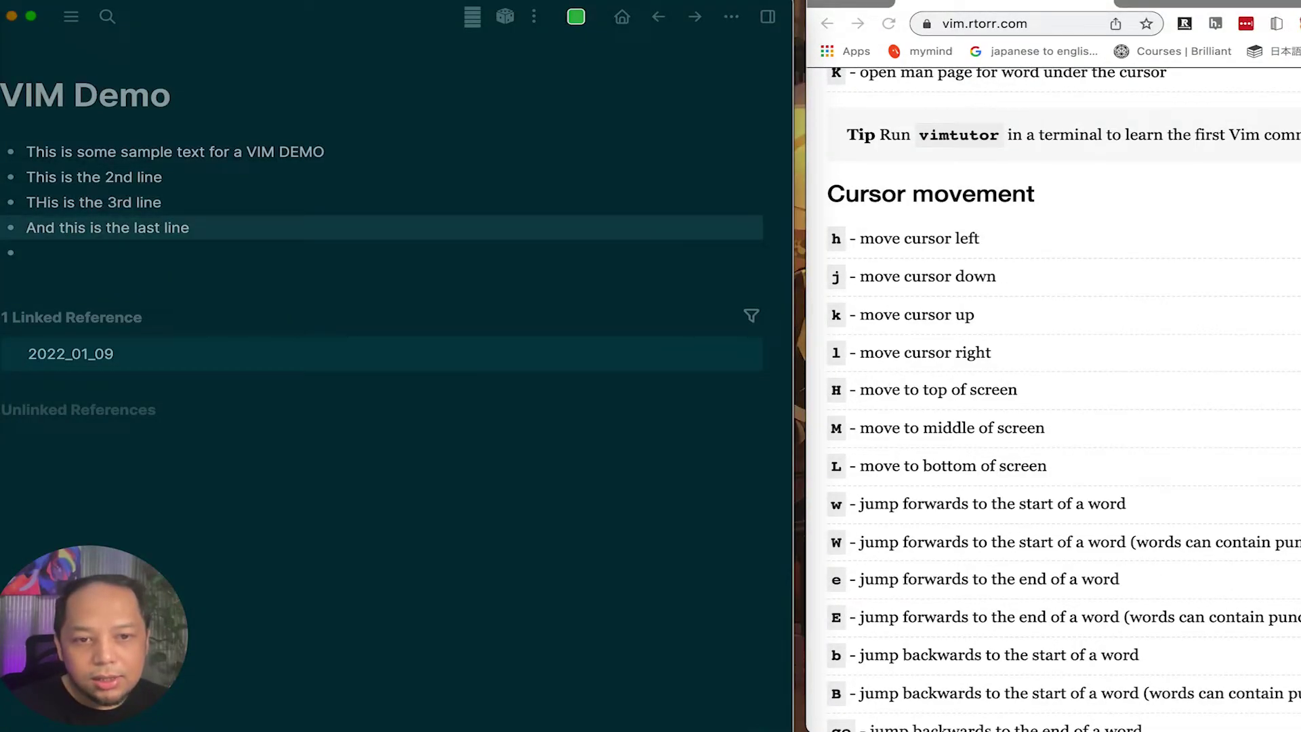
Move the block selection up through the text blocks and back down to the last text line.
{"action": "key", "text": "k"}
{"action": "key", "text": "k"}
{"action": "key", "text": "k"}
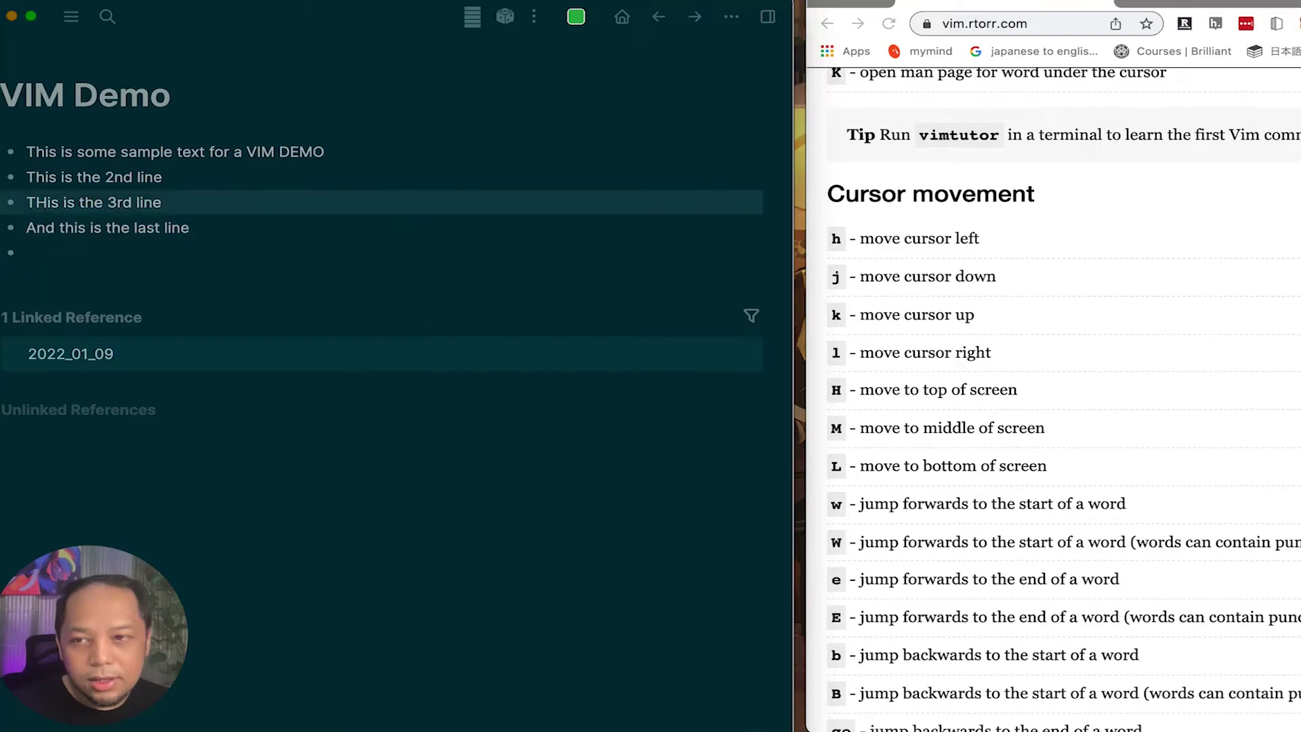
{"action": "key", "text": "j"}
{"action": "key", "text": "j"}
{"action": "key", "text": "j"}
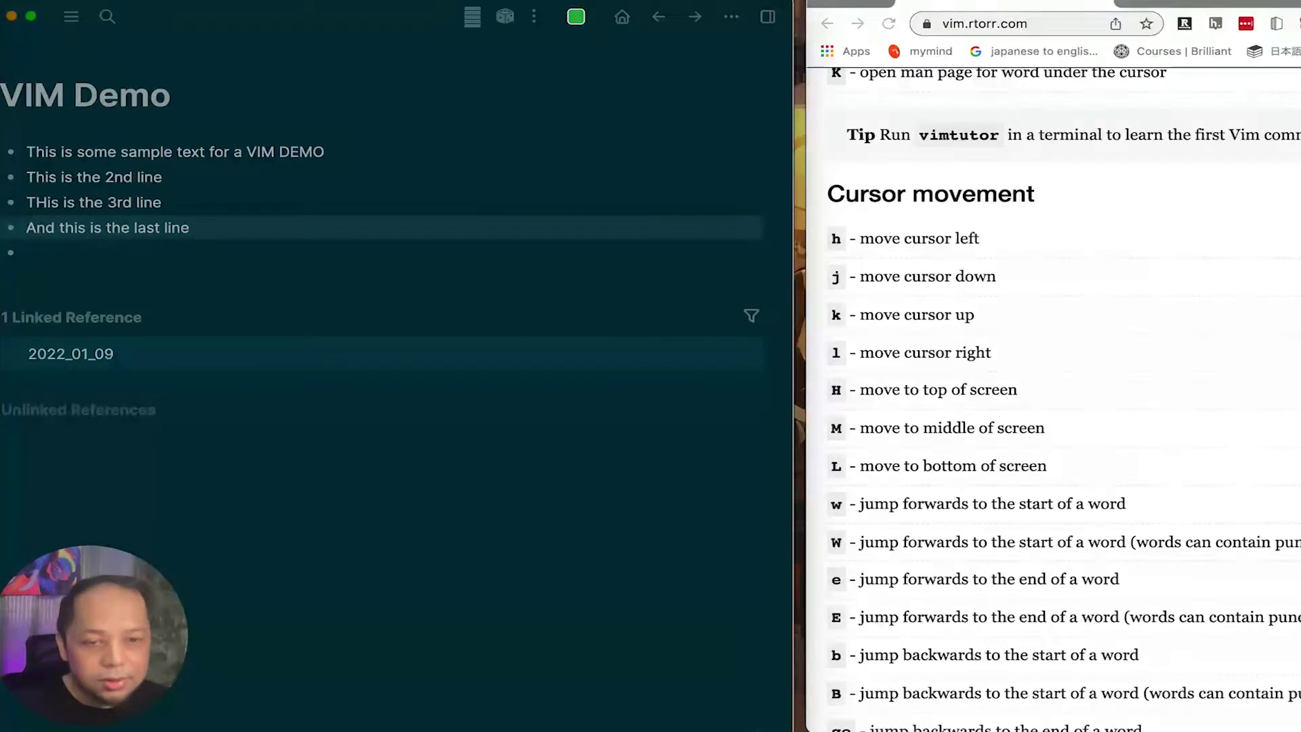
Move the block selection from the last text line up to the first block, and show the cheat sheet's word-jump and line-jump commands.
{"action": "scroll", "coordinate": [963, 404], "scroll_direction": "down", "scroll_amount": 3}
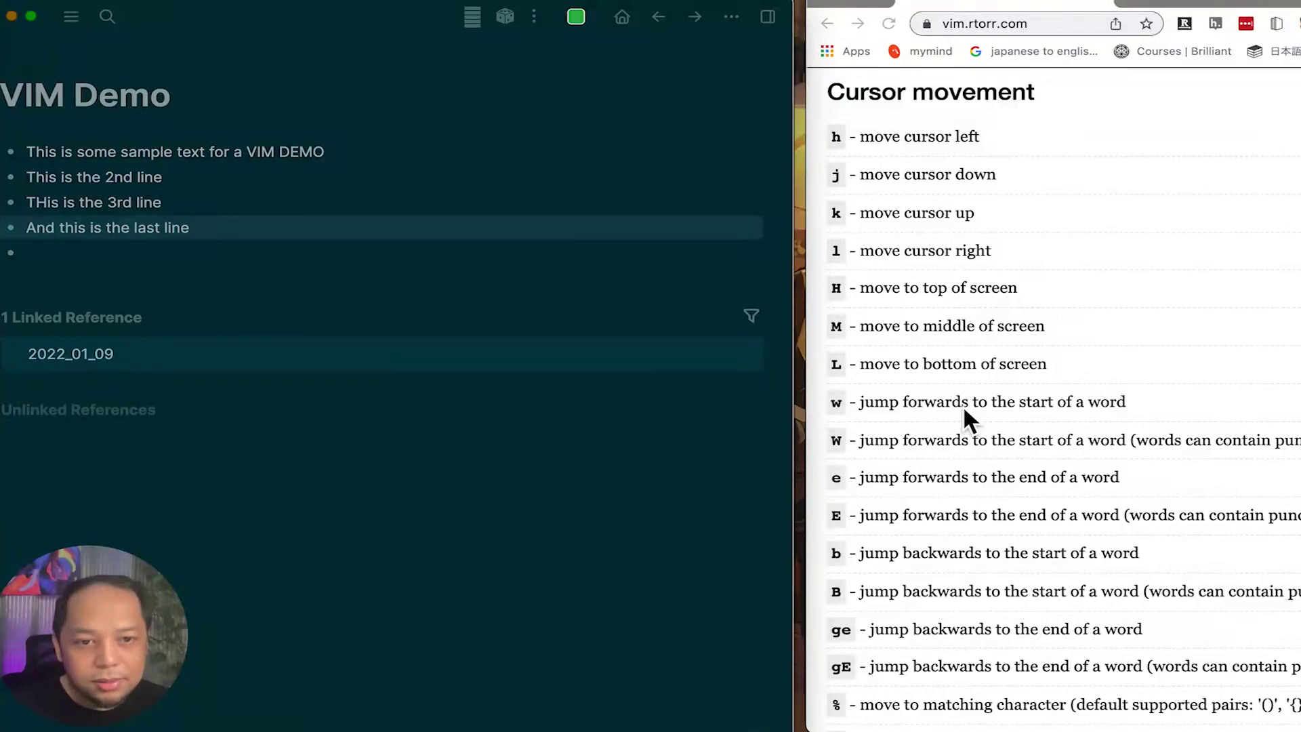
{"action": "key", "text": "k"}
{"action": "key", "text": "k"}
{"action": "key", "text": "k"}
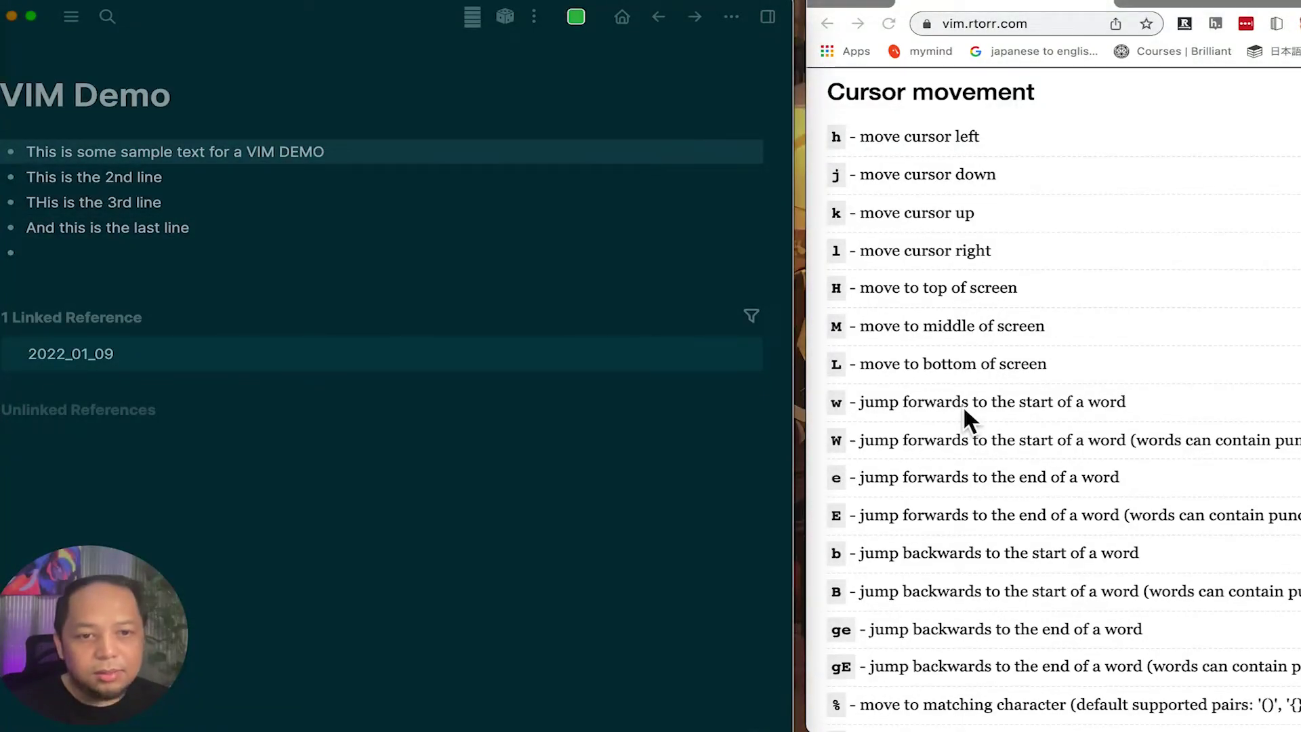
{"action": "scroll", "coordinate": [964, 410], "scroll_direction": "down", "scroll_amount": 3}
{"action": "scroll", "coordinate": [964, 410], "scroll_direction": "up", "scroll_amount": 1}
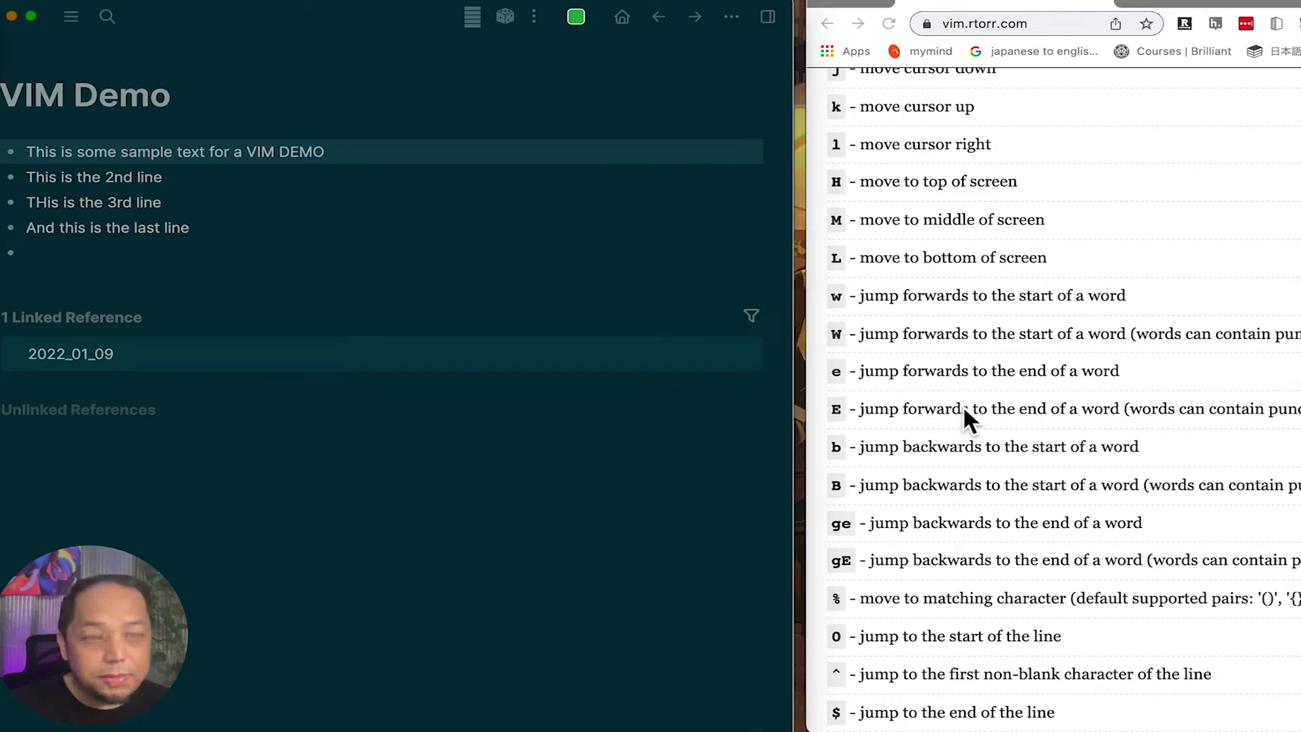
Open the third-line block, leave editing, and move the block selection down and back up to the first block.
{"action": "left_click", "coordinate": [461, 210]}
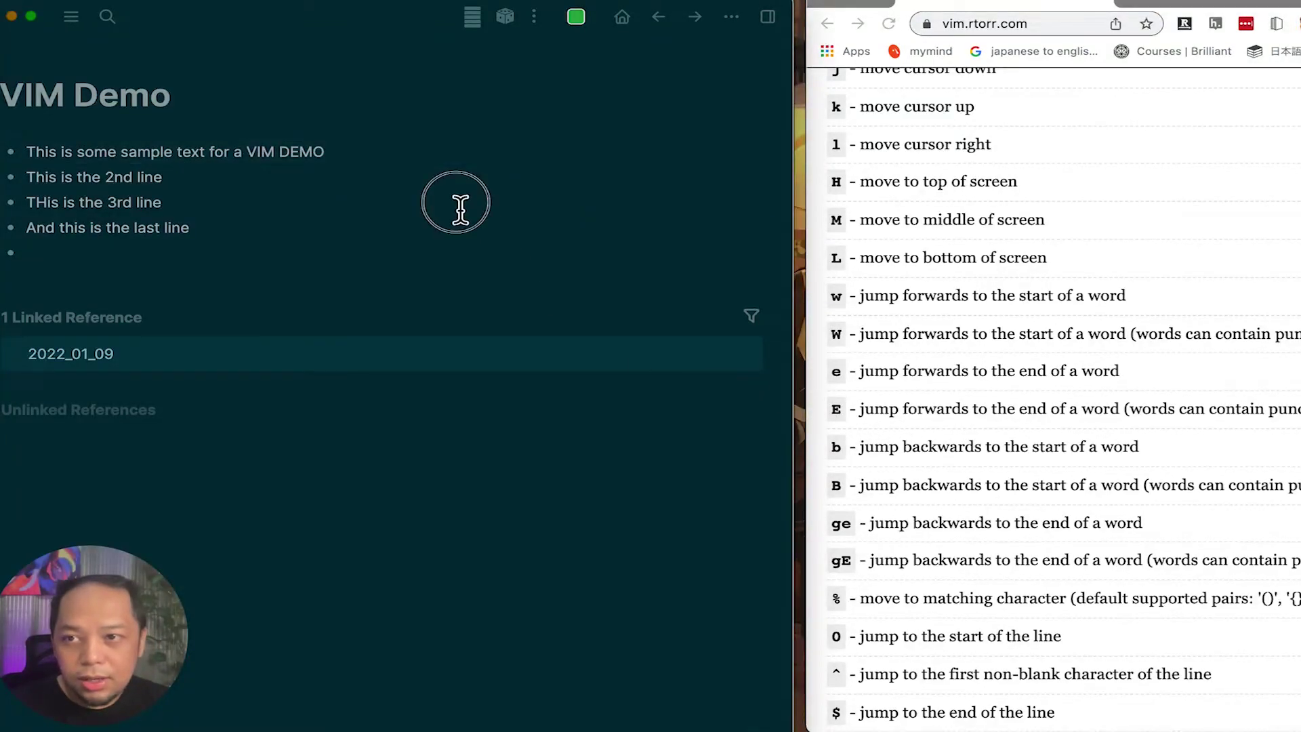
{"action": "key", "text": "Escape"}
{"action": "key", "text": "j"}
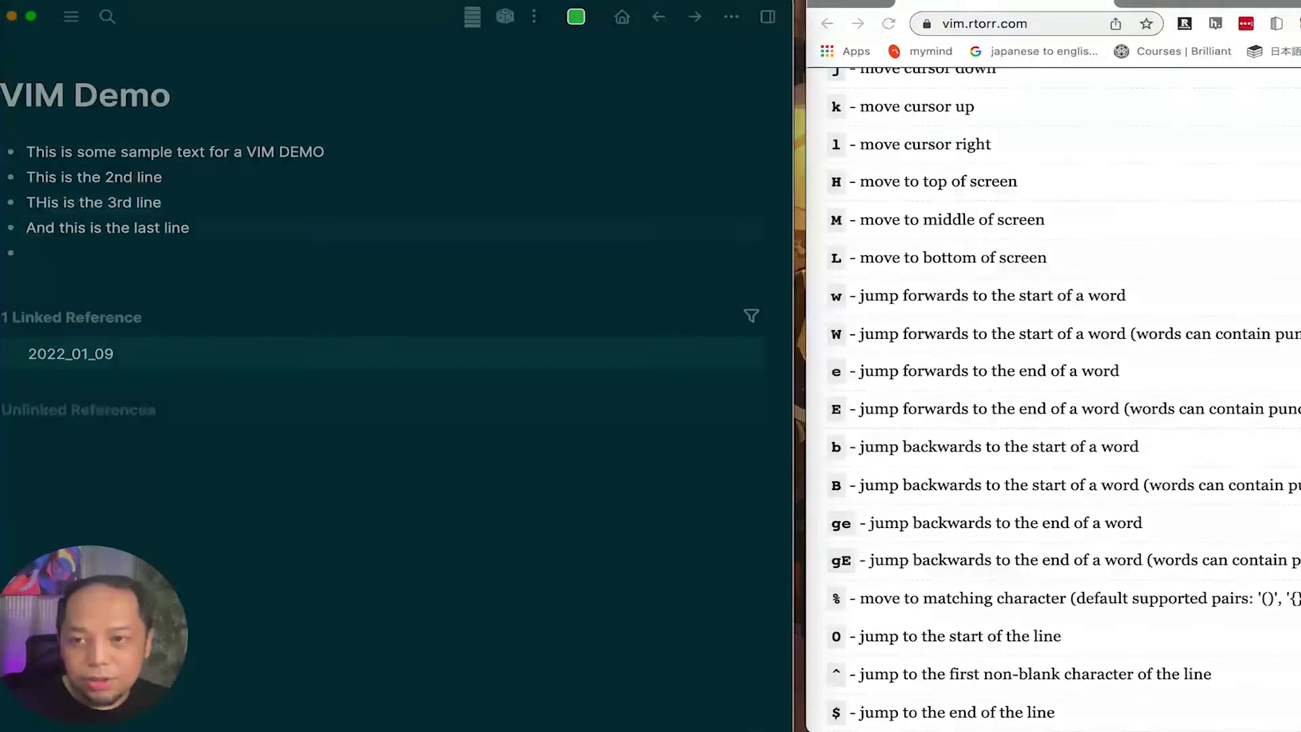
{"action": "key", "text": "j"}
{"action": "key", "text": "k"}
{"action": "key", "text": "k"}
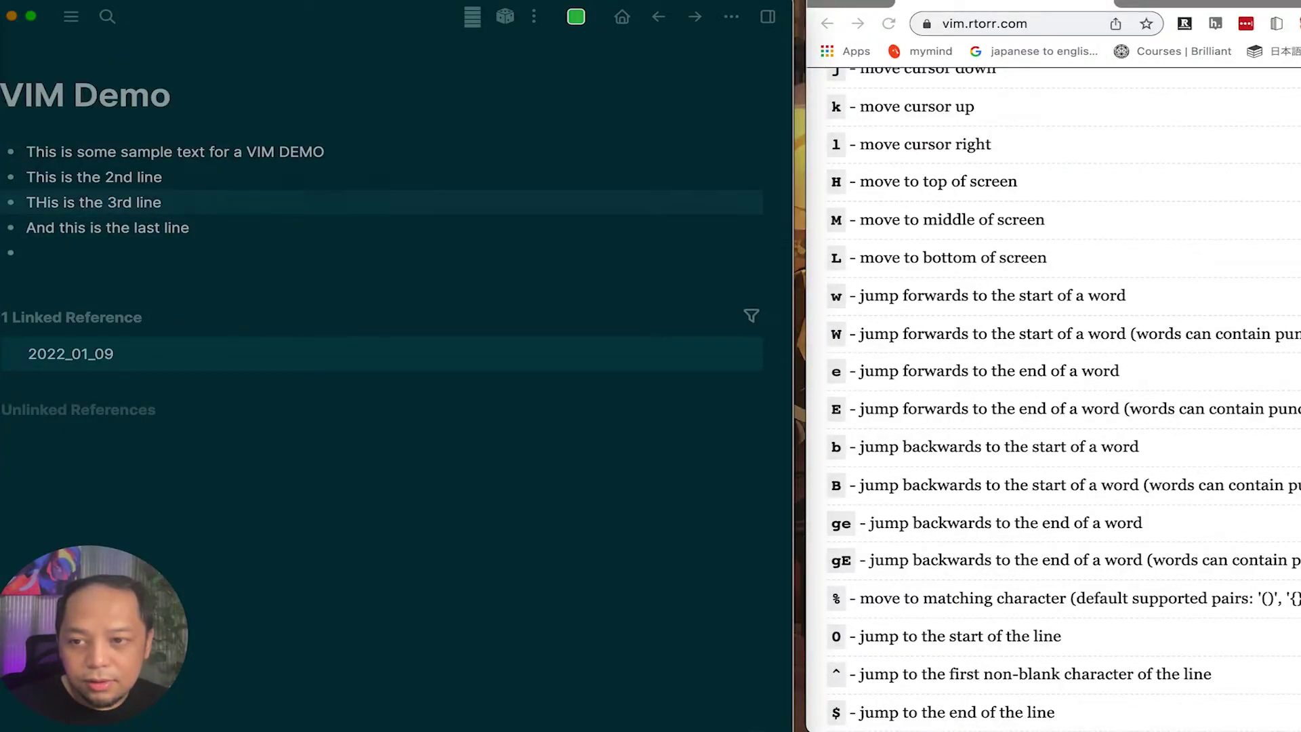
{"action": "key", "text": "k"}
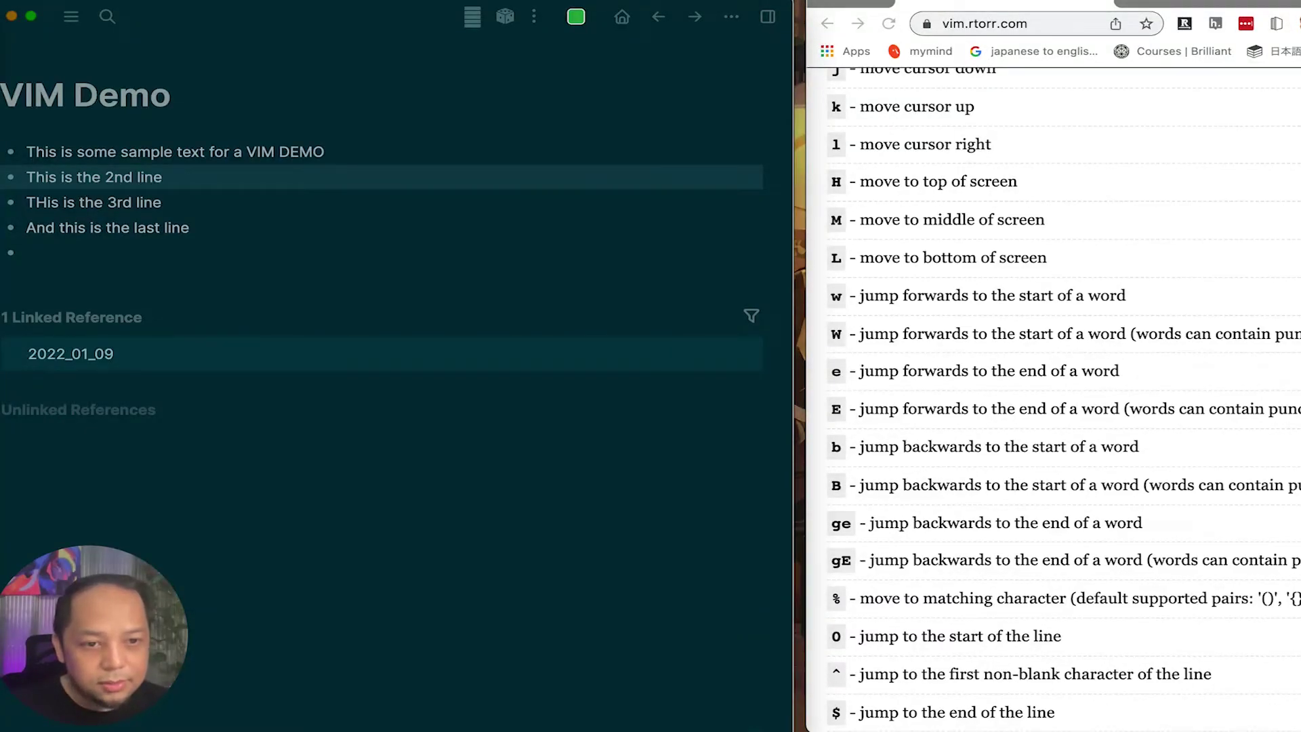
{"action": "key", "text": "k"}
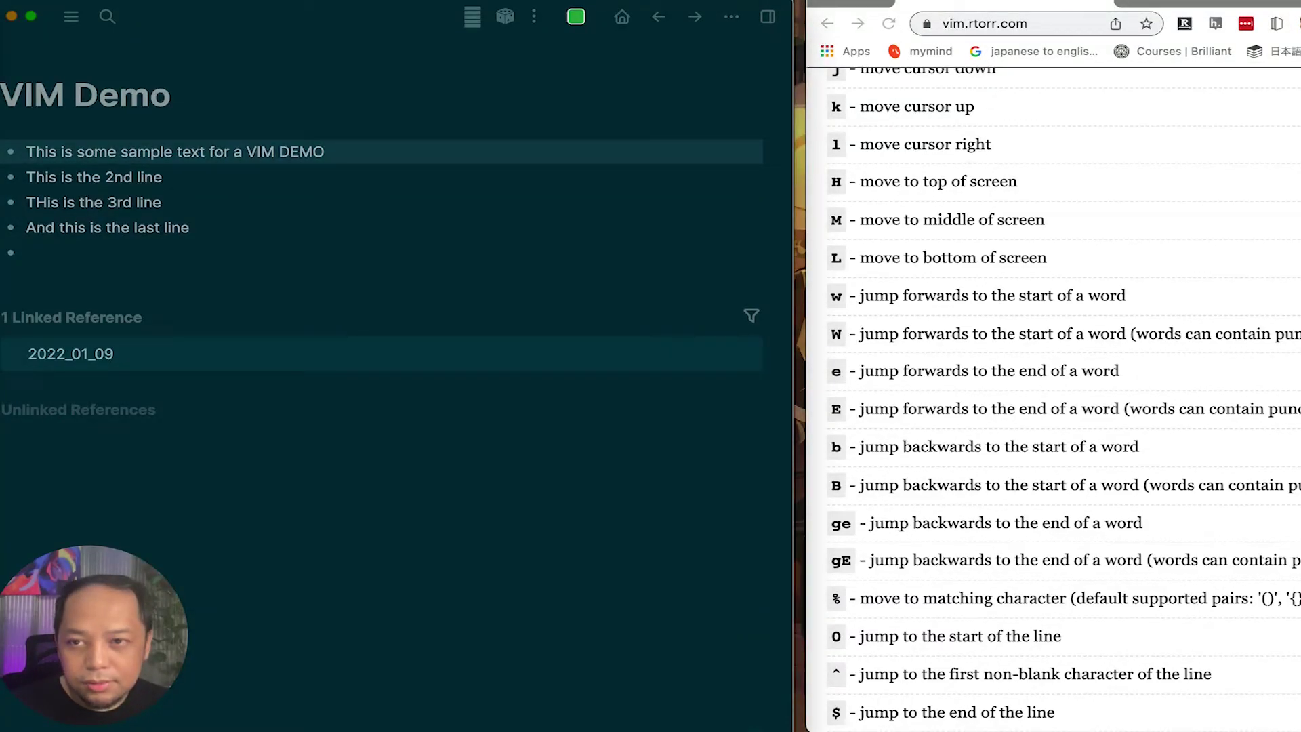
Move the block selection to the third line and back, then down to the last text line and up to the first block.
{"action": "key", "text": "j"}
{"action": "key", "text": "j"}
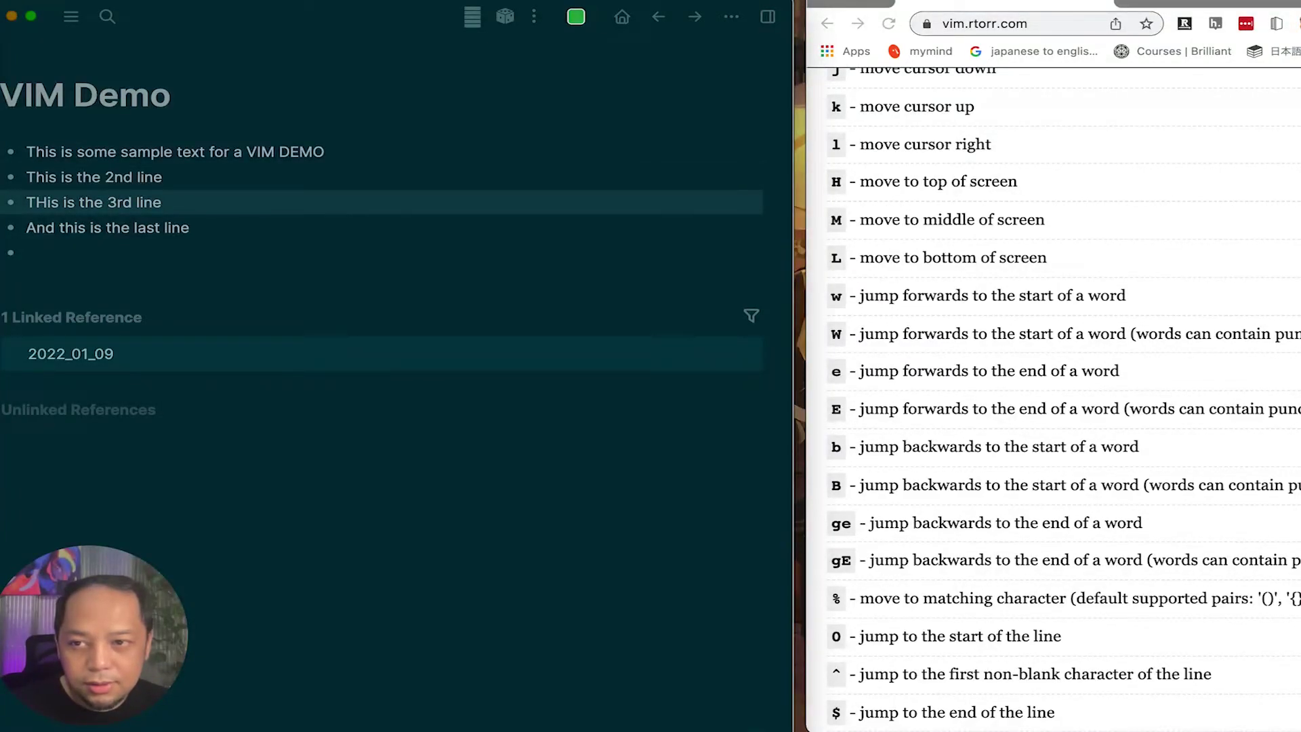
{"action": "key", "text": "k"}
{"action": "key", "text": "k"}
{"action": "key", "text": "j"}
{"action": "key", "text": "j"}
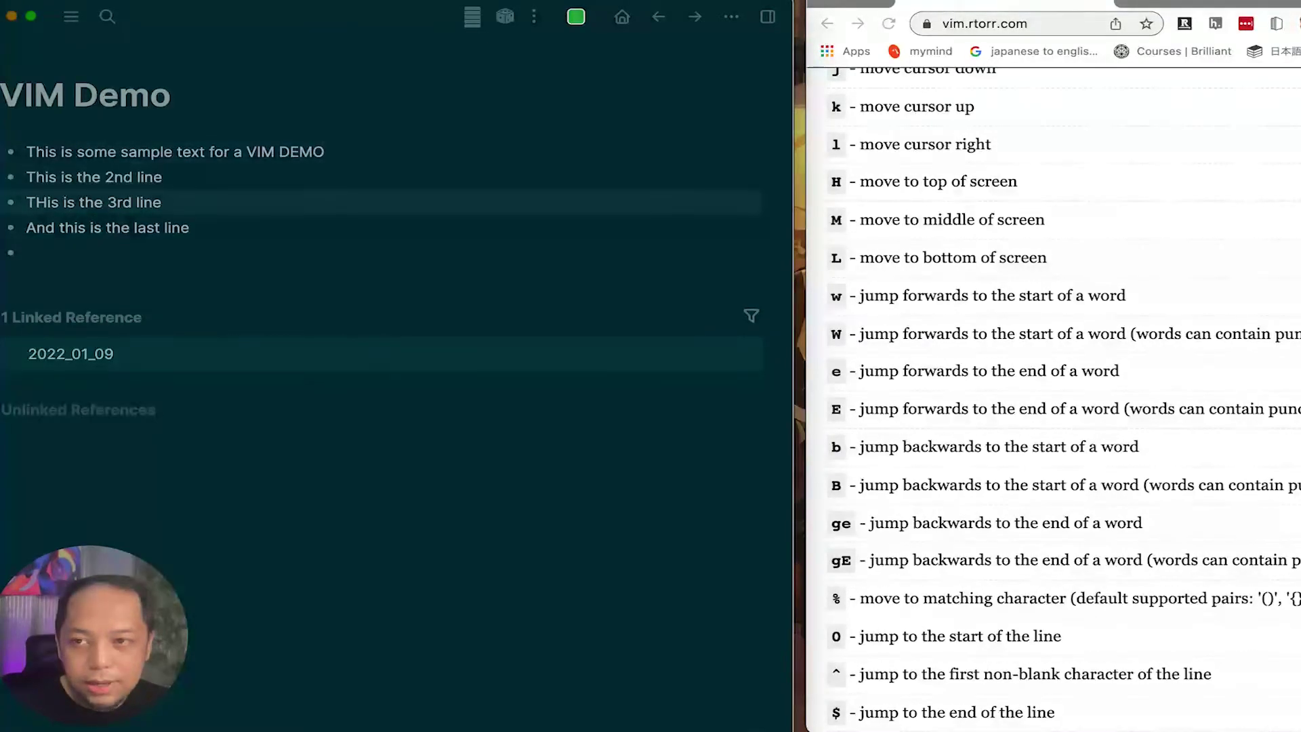
{"action": "key", "text": "j"}
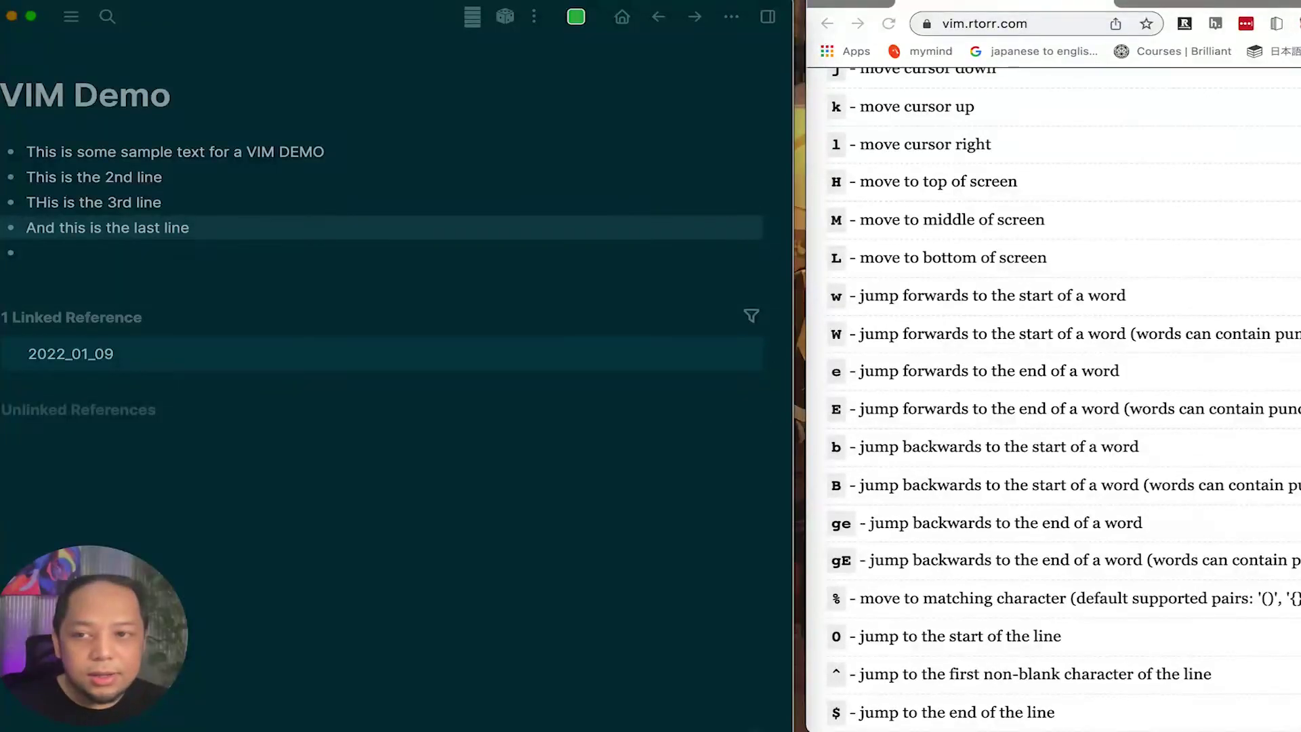
{"action": "key", "text": "k"}
{"action": "key", "text": "k"}
{"action": "key", "text": "k"}
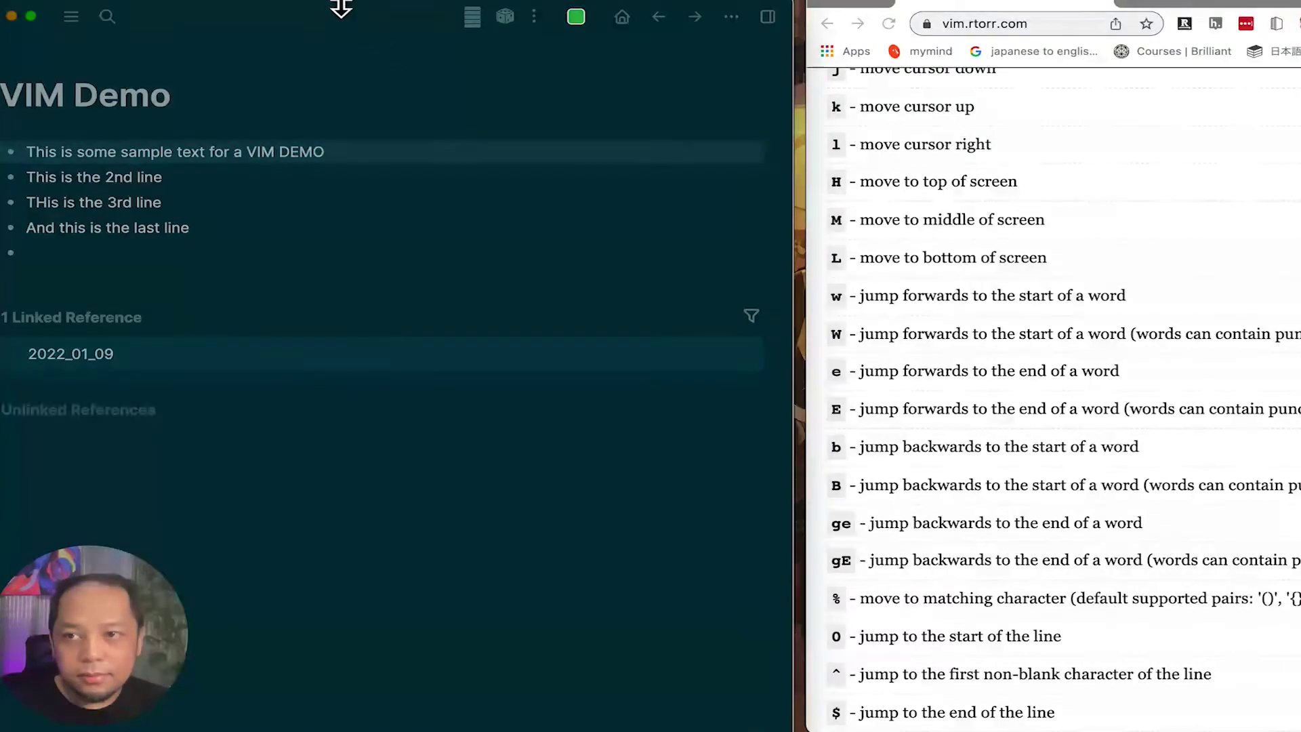
Switch to the Obsidian note and, in the first line, jump to a word's end and back to its start, then move left by characters.
{"action": "key", "text": "super+Tab"}
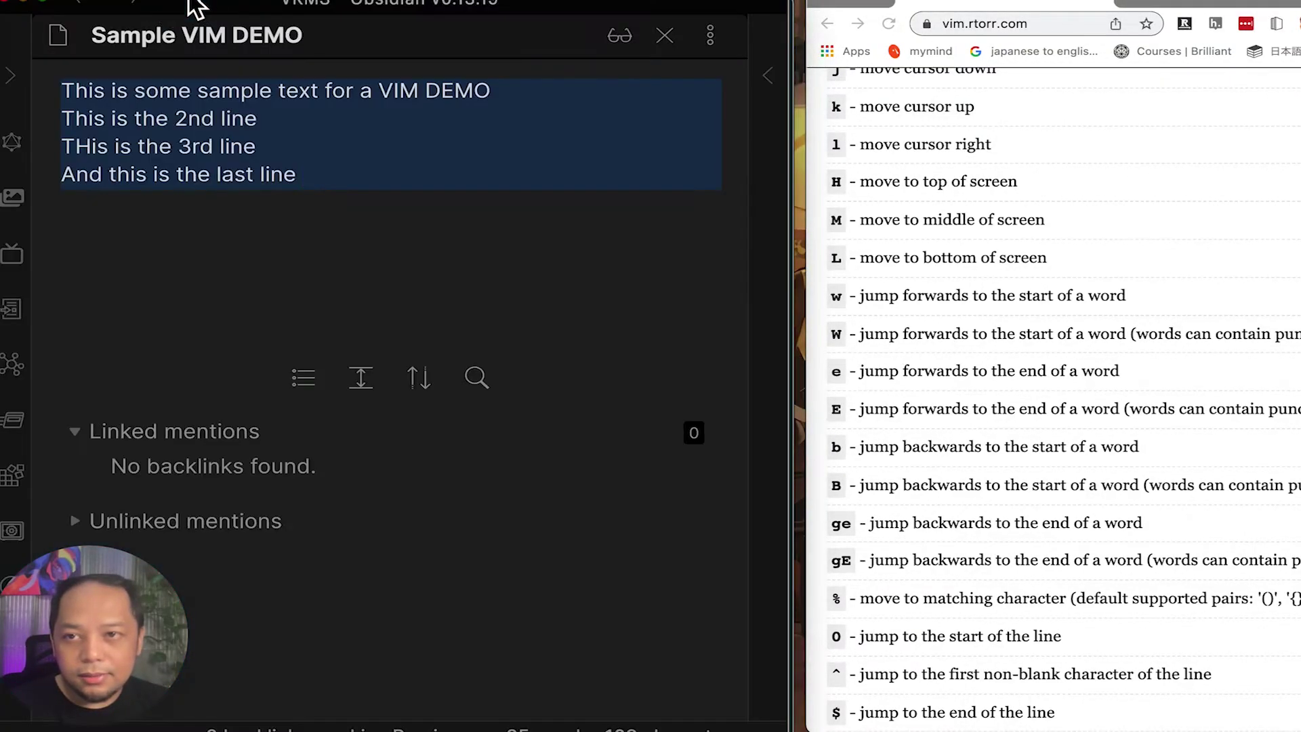
{"action": "left_click", "coordinate": [255, 93]}
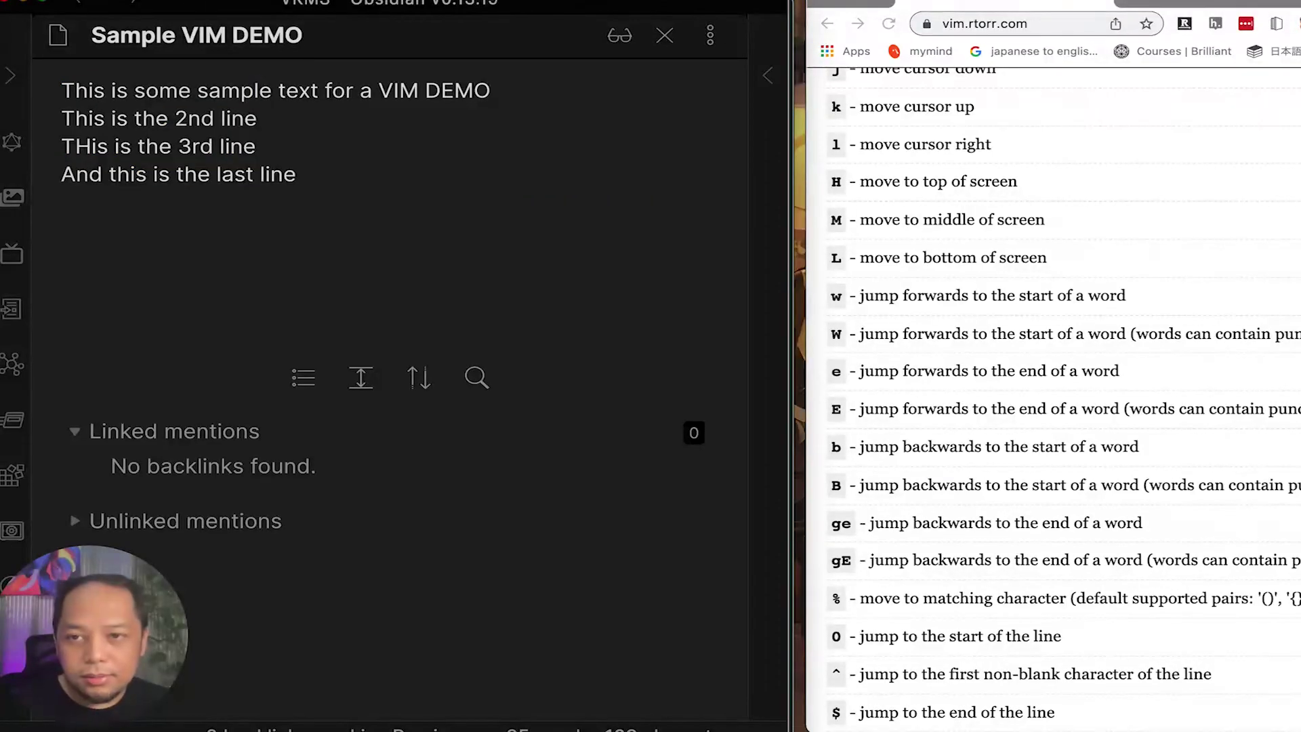
{"action": "key", "text": "e"}
{"action": "key", "text": "b"}
{"action": "key", "text": "h"}
{"action": "key", "text": "h"}
{"action": "key", "text": "h"}
Move the cursor right by characters, down to the last line and back up to the second line with Vim movement.
{"action": "key", "text": "l"}
{"action": "key", "text": "l"}
{"action": "key", "text": "l"}
{"action": "key", "text": "j"}
{"action": "key", "text": "j"}
{"action": "key", "text": "j"}
{"action": "key", "text": "k"}
{"action": "key", "text": "k"}
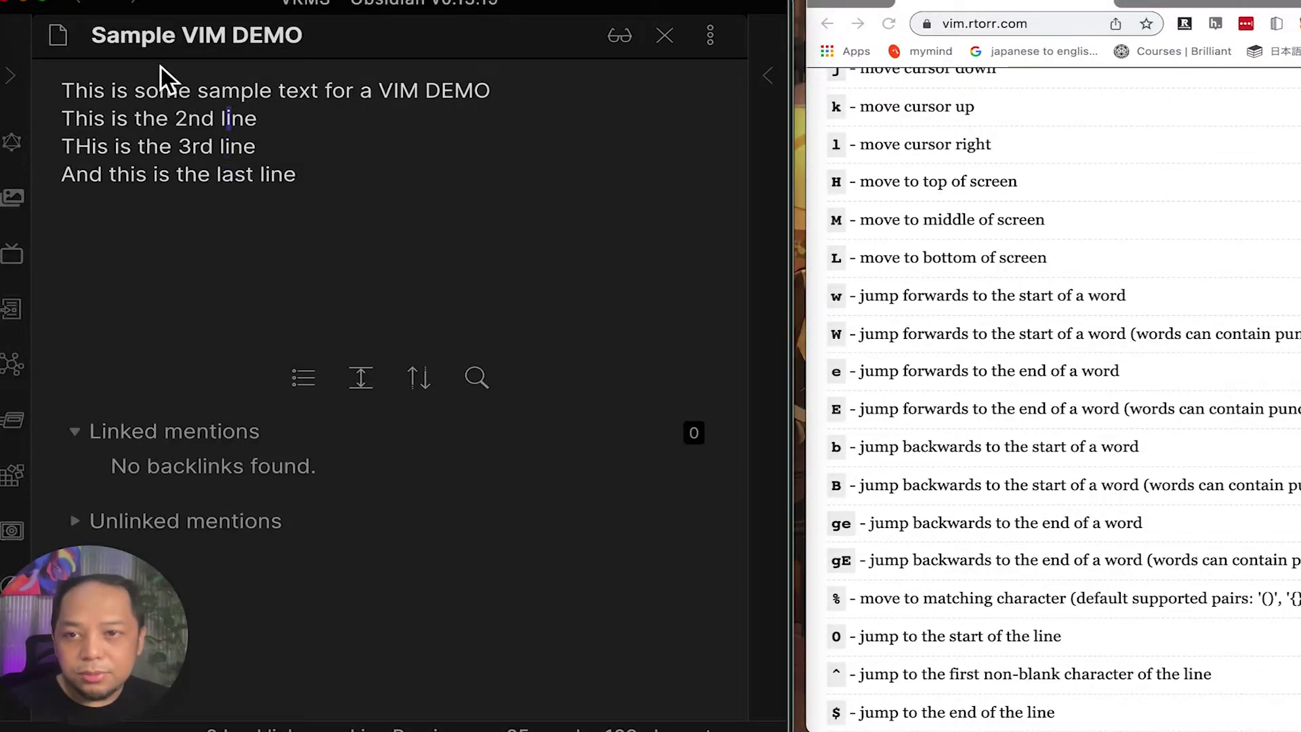
Switch back to Logseq and repeat the Vim move-down command to move the block selection down from the first block.
{"action": "key", "text": "super+Tab"}
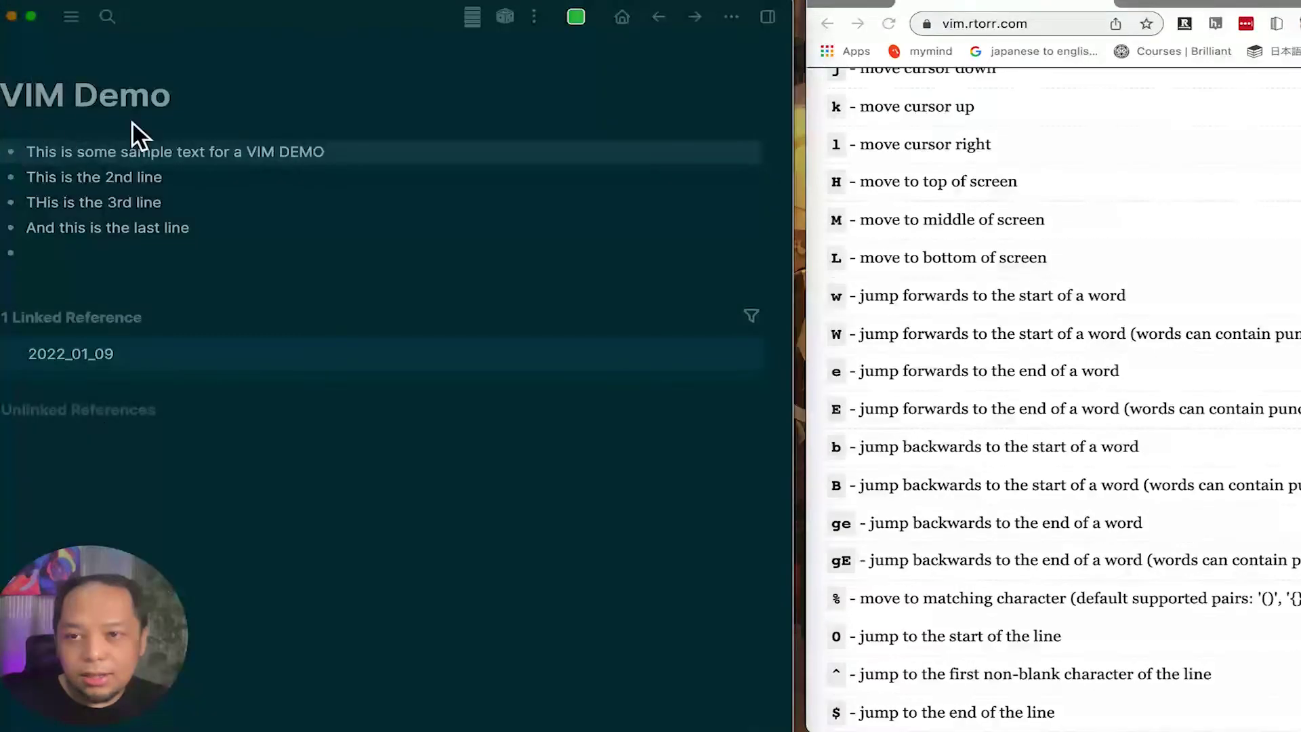
{"action": "key", "text": "j"}
{"action": "key", "text": "j"}
{"action": "key", "text": "j"}
{"action": "key", "text": "j"}
{"action": "key", "text": "j"}
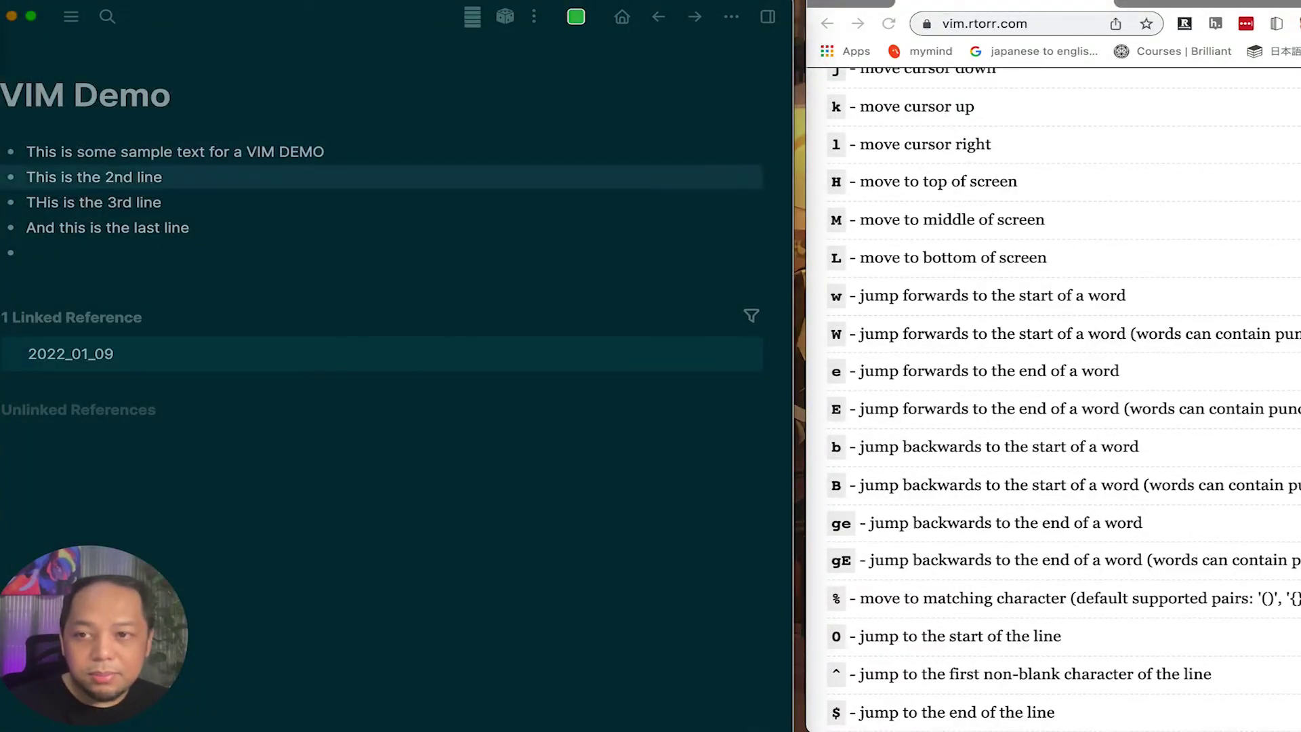
{"action": "key", "text": "Escape"}
{"action": "key", "text": "j"}
{"action": "key", "text": "j"}
{"action": "key", "text": "j"}
{"action": "key", "text": "j"}
{"action": "key", "text": "j"}
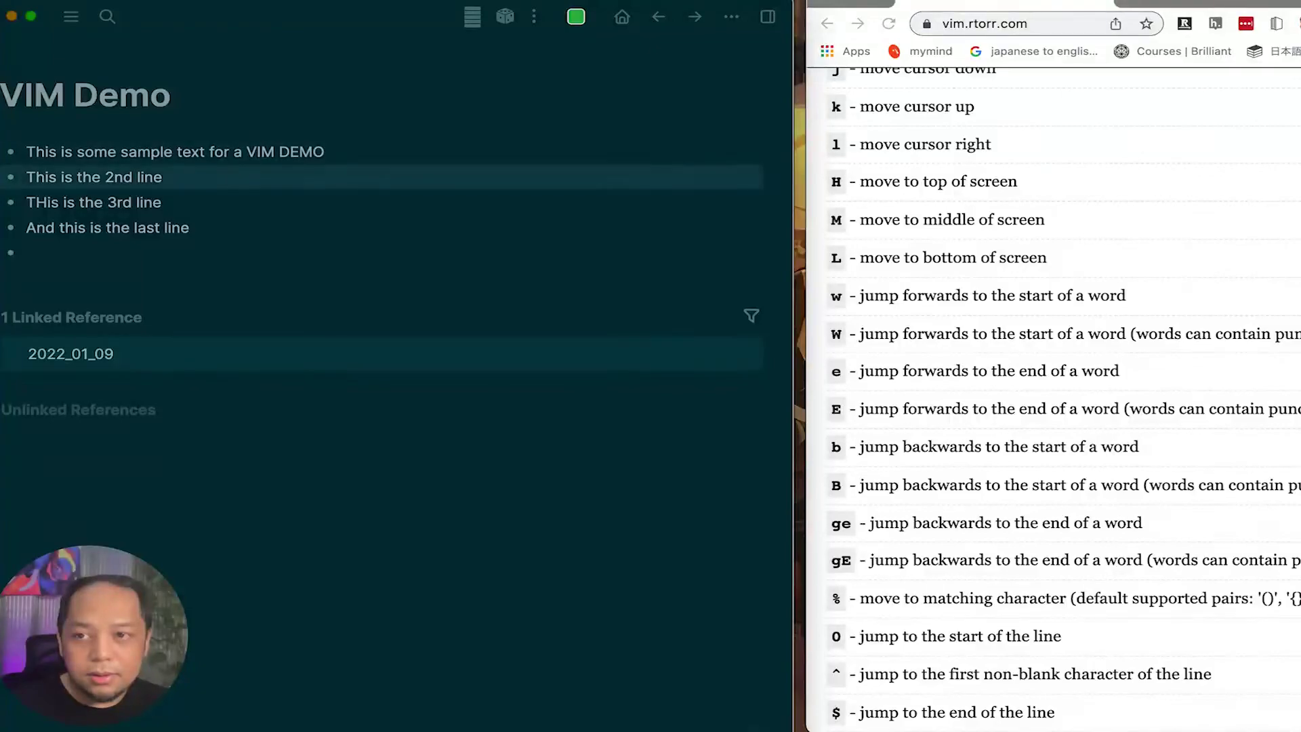